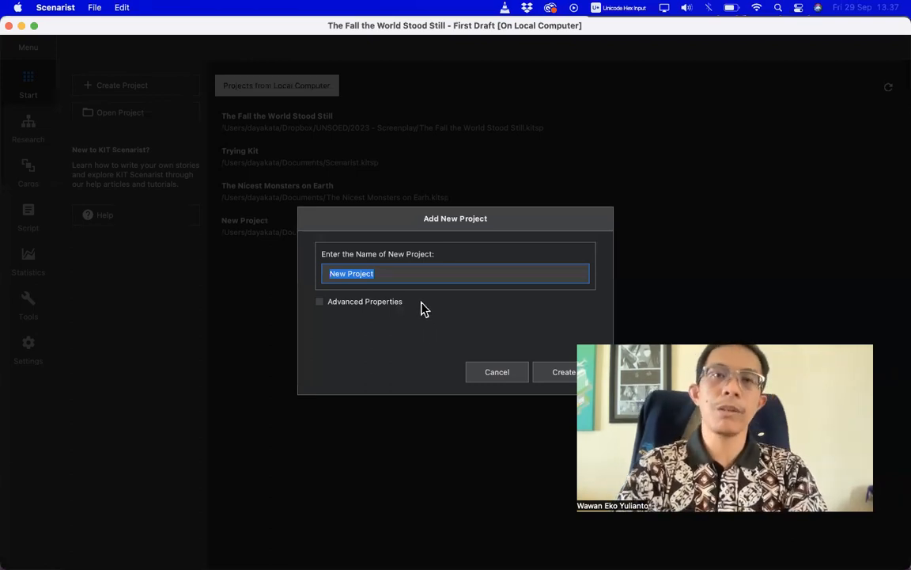
Name the new project "The Hot Afternoon" and create it without advanced properties.
text(The Hot)
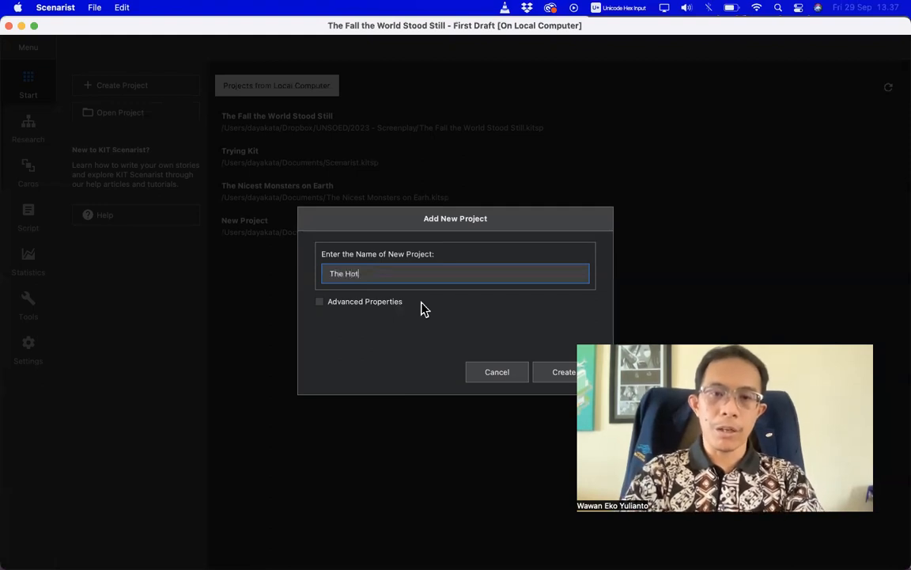
text( Afternoon)
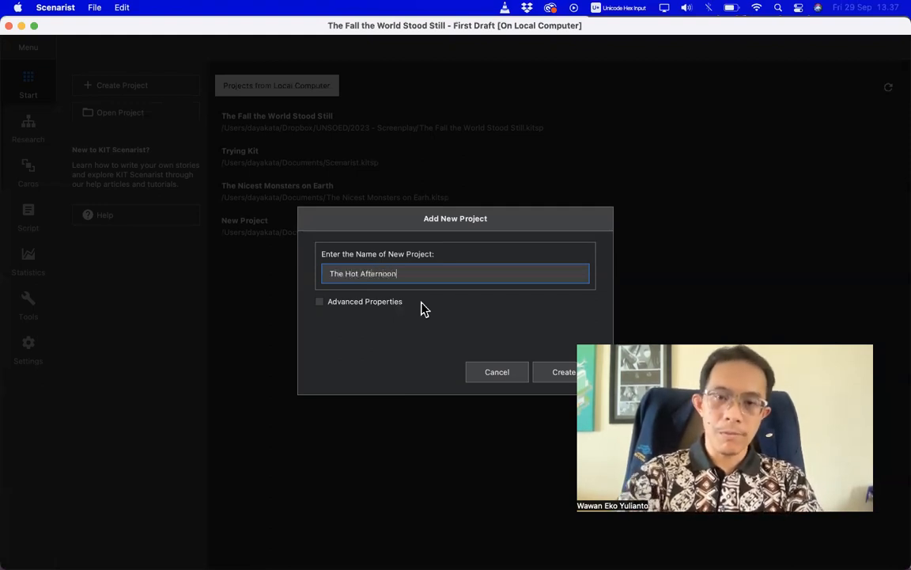
click(553, 383)
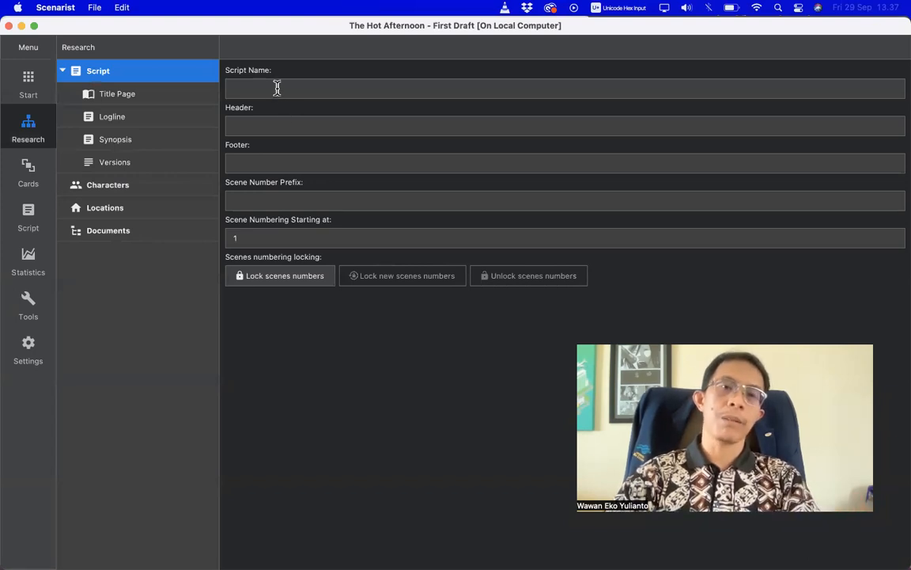
Set the script name to "The Hot Afternoon - First Version" and the header to "The Hot Afternoon".
text(The Hot Afternoon - )
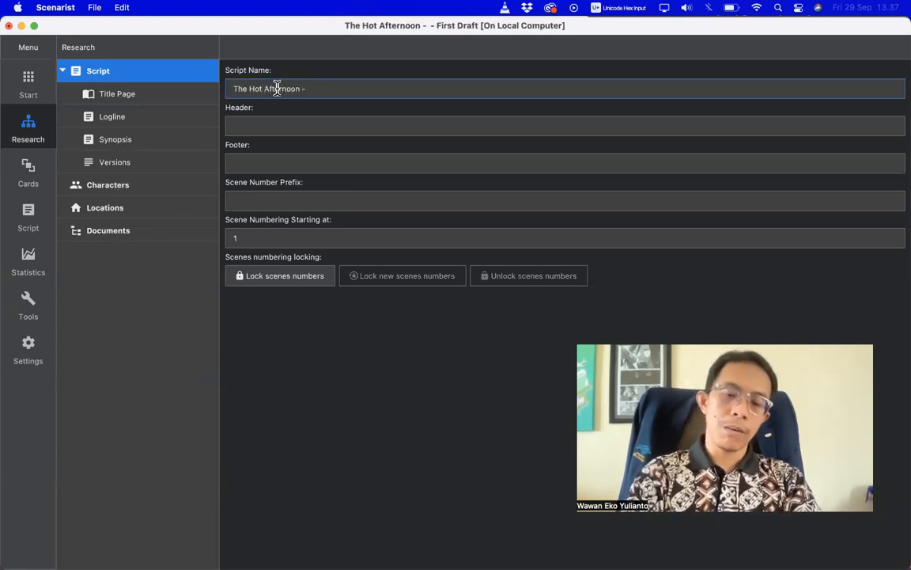
text(First V)
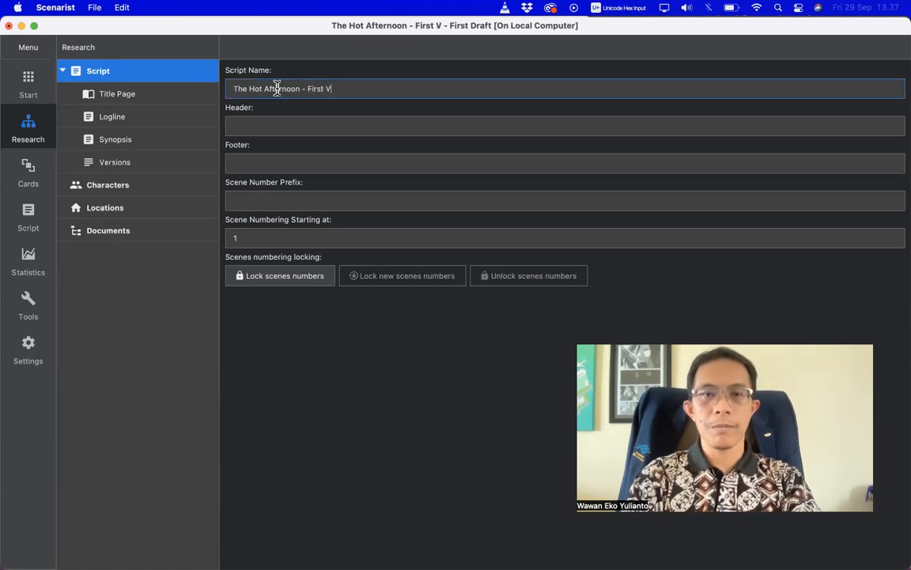
text(ersion)
click(262, 125)
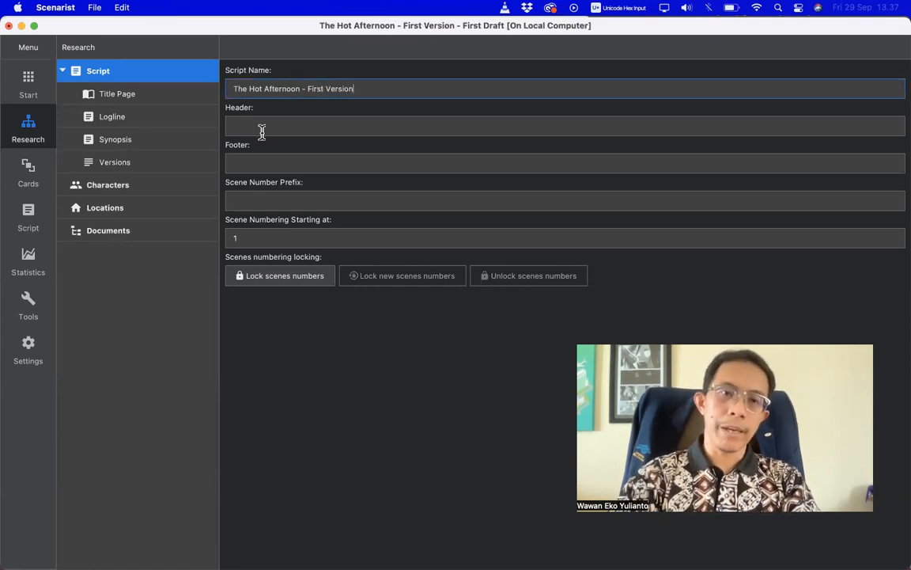
text(The )
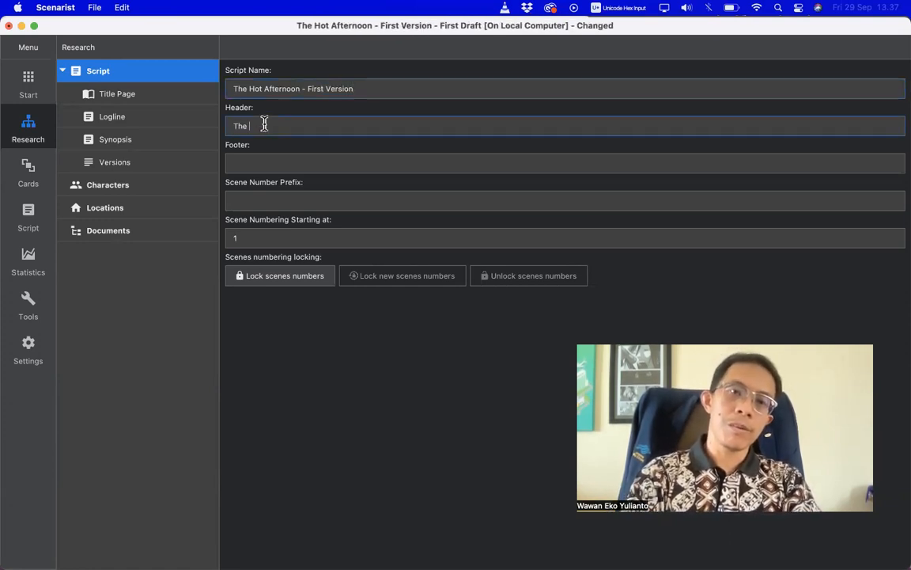
text(Hot Afternoon)
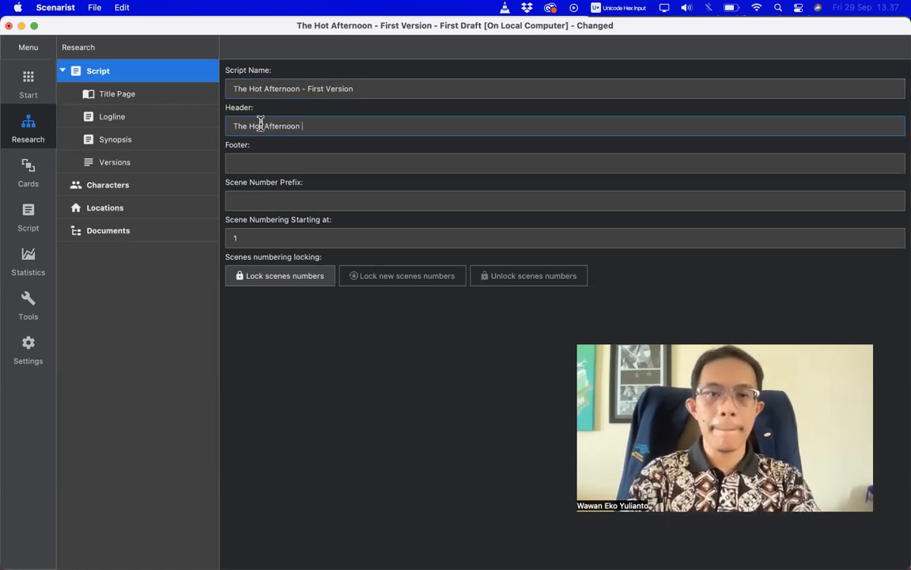
Set the script's footer to "First Version" and the scene number prefix to "THA".
click(259, 158)
text(First Version)
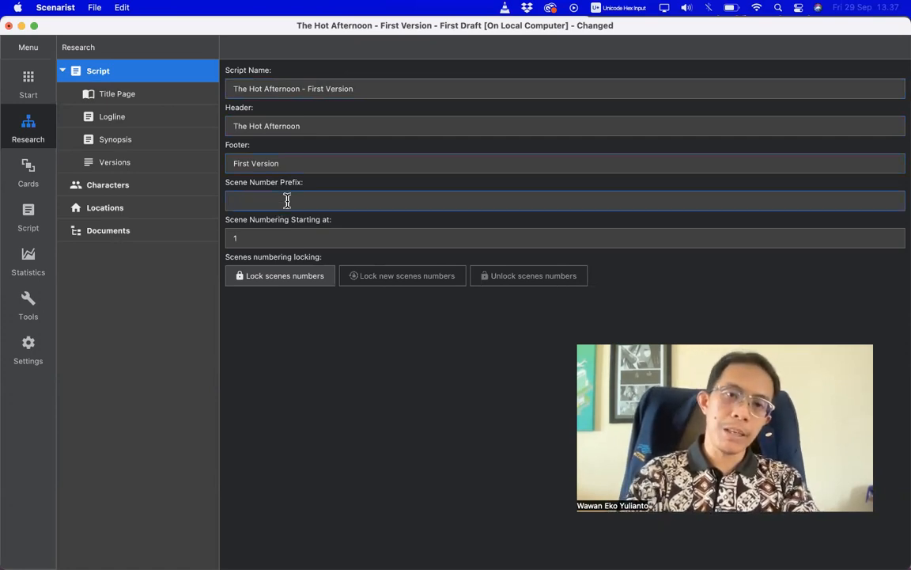
text(T)
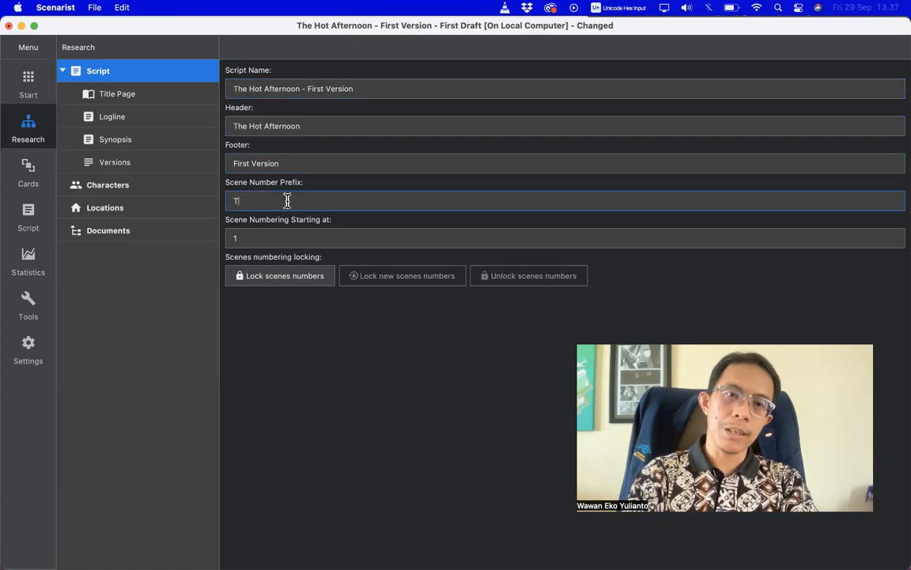
text(HA)
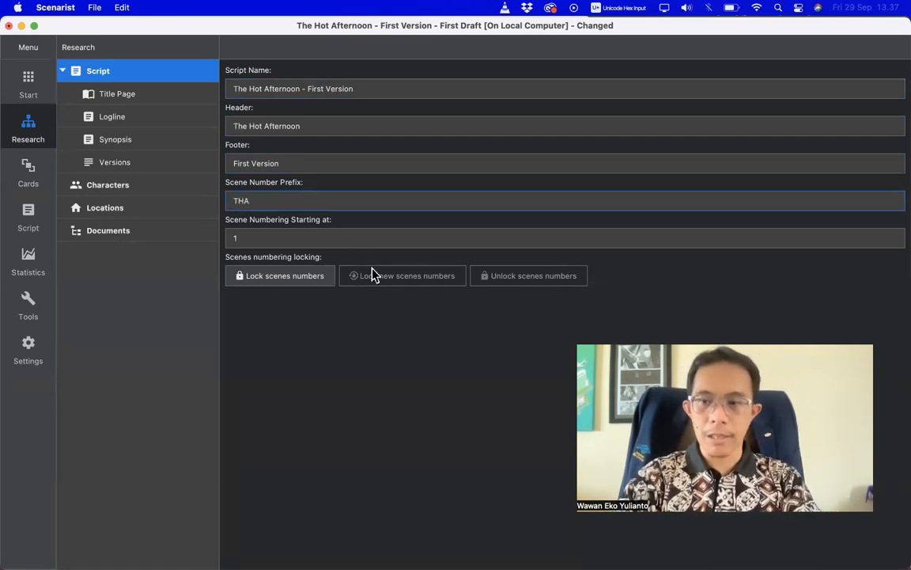
Set the genre on the script's title page to "Detective".
click(119, 95)
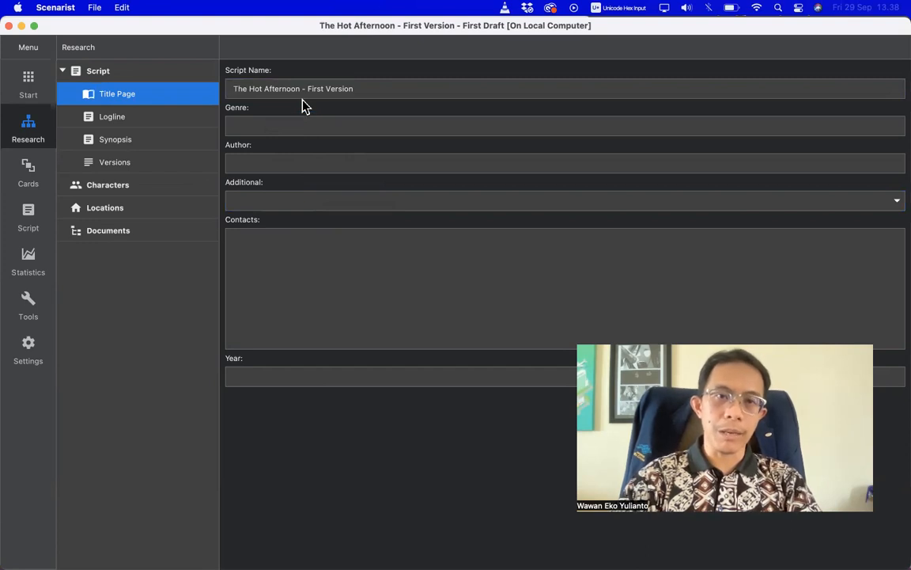
click(271, 124)
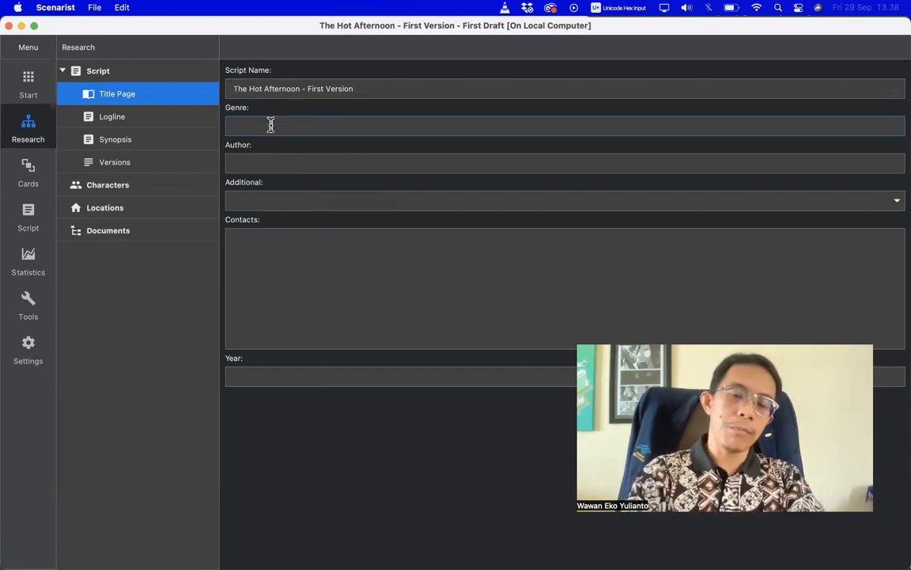
text(Detecgive)
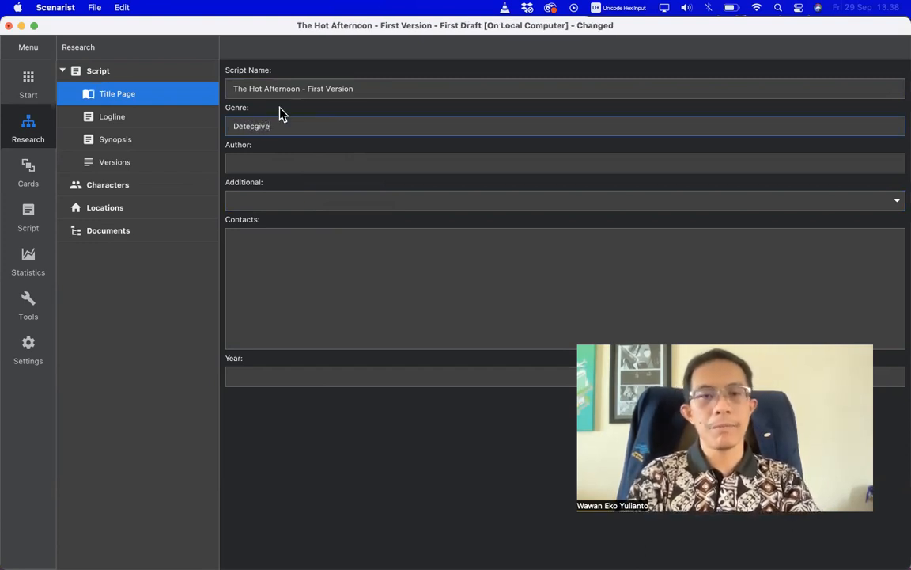
click(257, 160)
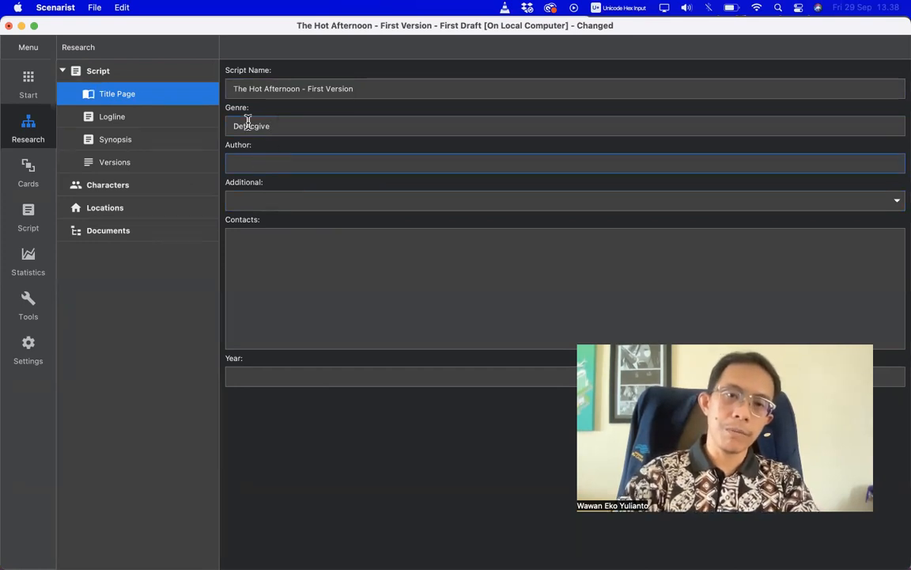
double_click(247, 122)
text(Detective)
Fill in the author's name on the title page and set the year to 2023.
click(267, 159)
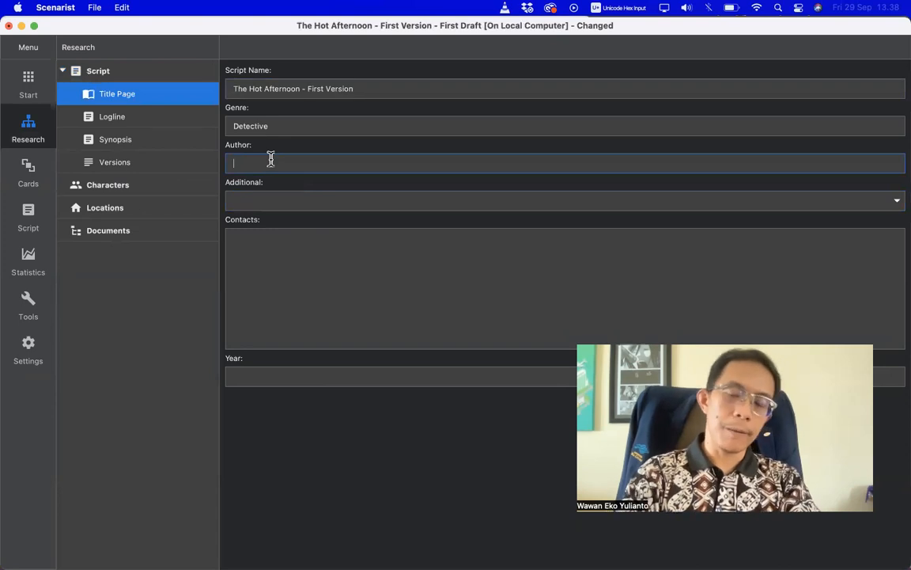
text(Light)
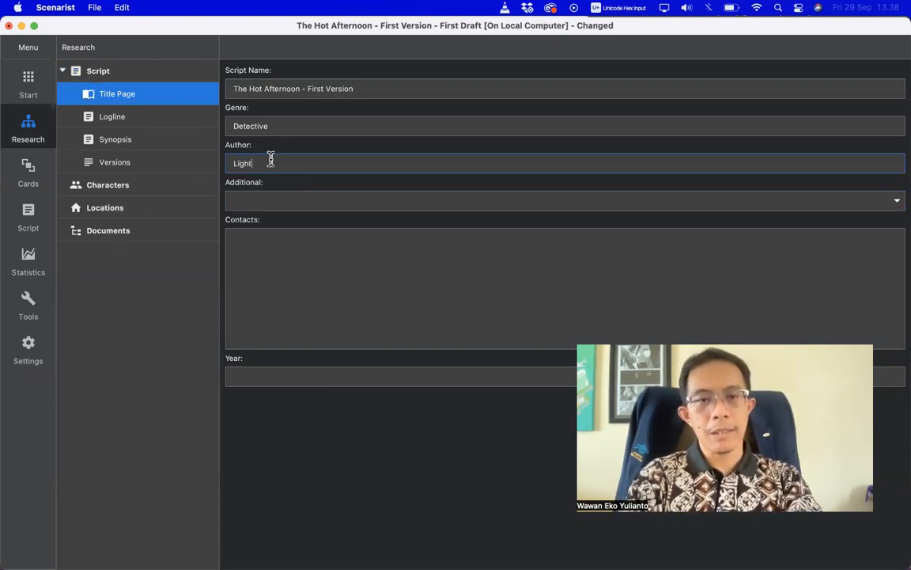
text(ning McQueen)
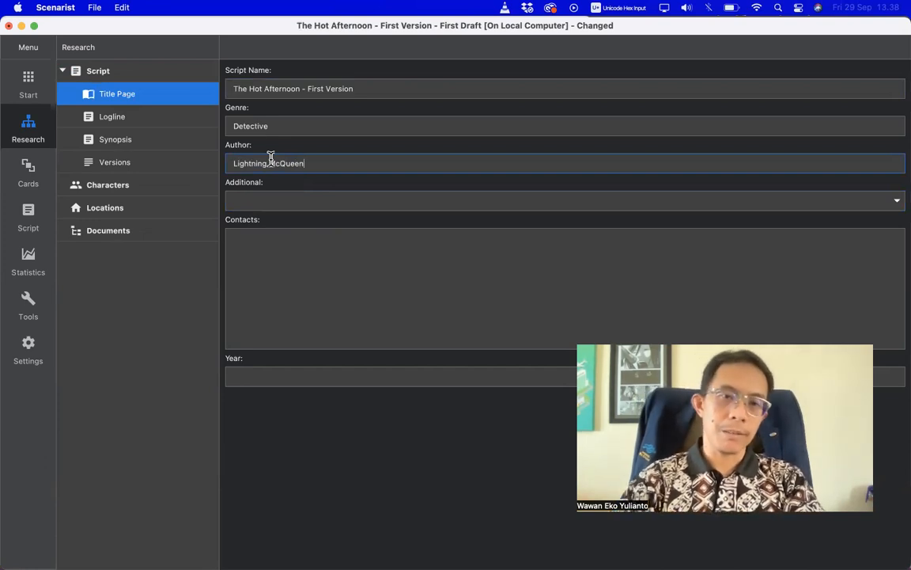
click(273, 197)
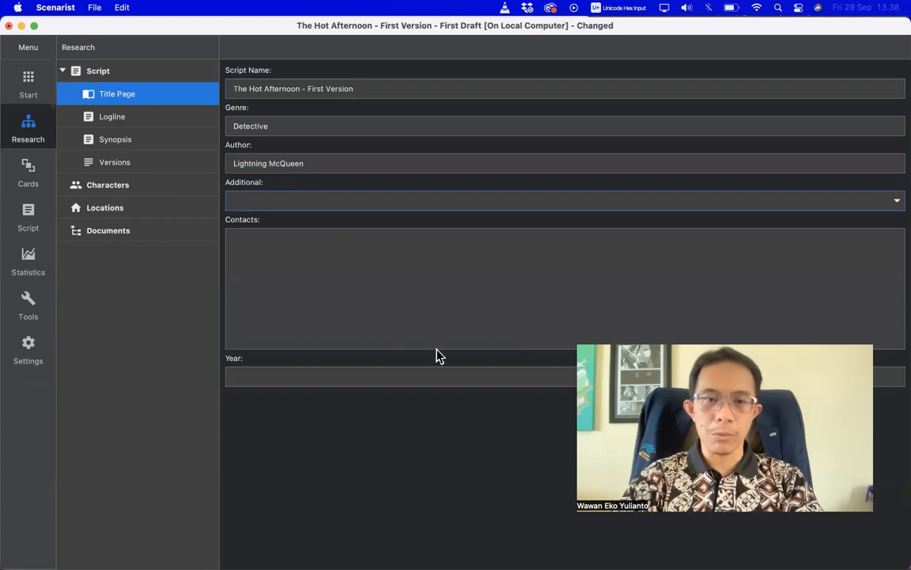
text(2023)
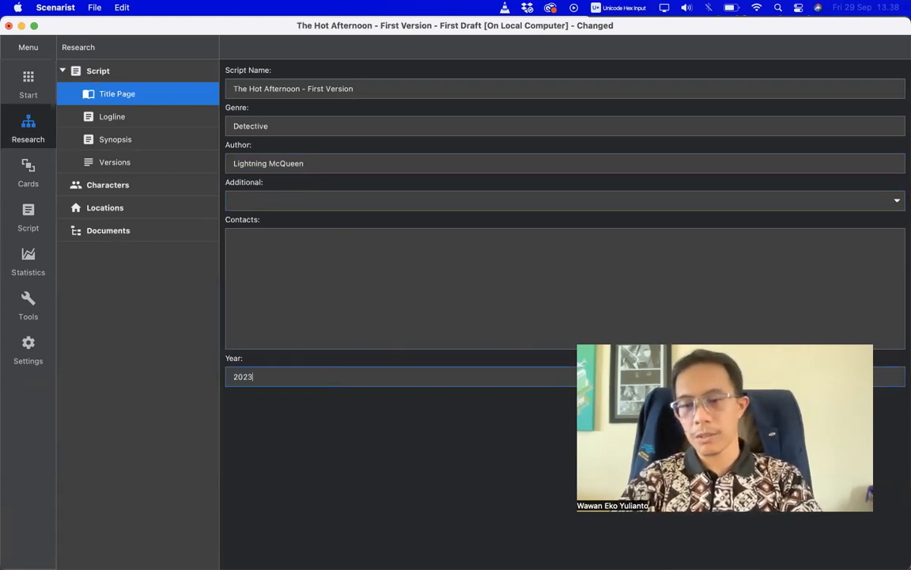
Start the script's logline with "What happens when you feel thirsty on a hot afternoon, but it's".
click(117, 119)
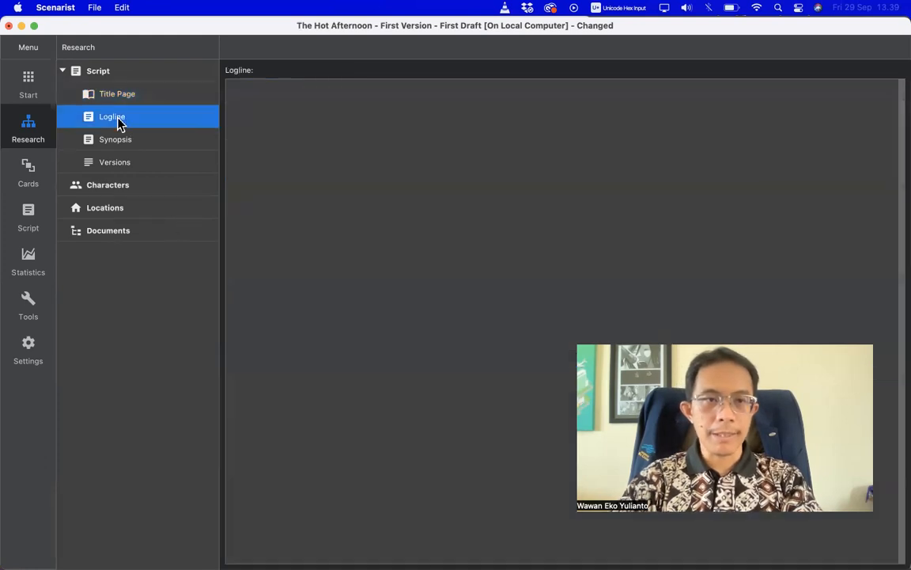
click(267, 145)
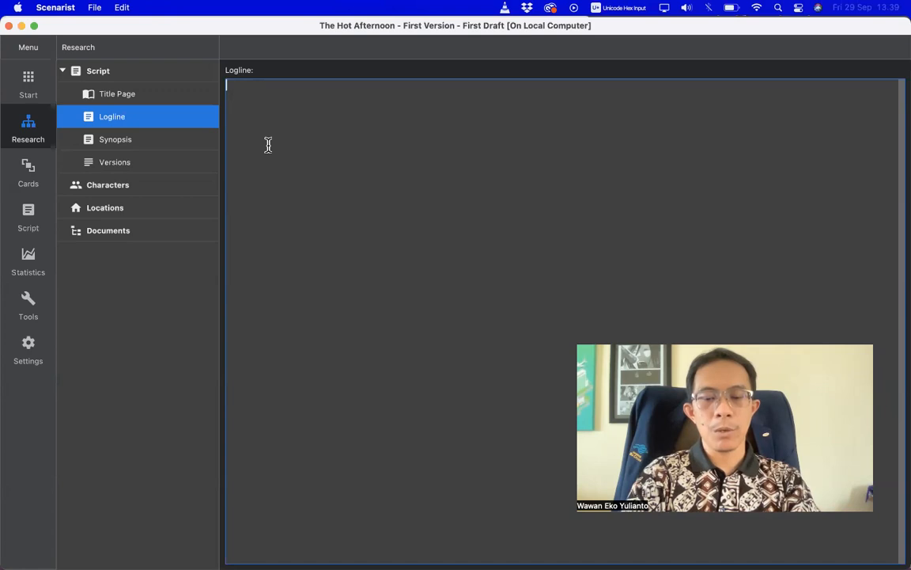
text(What happens whe)
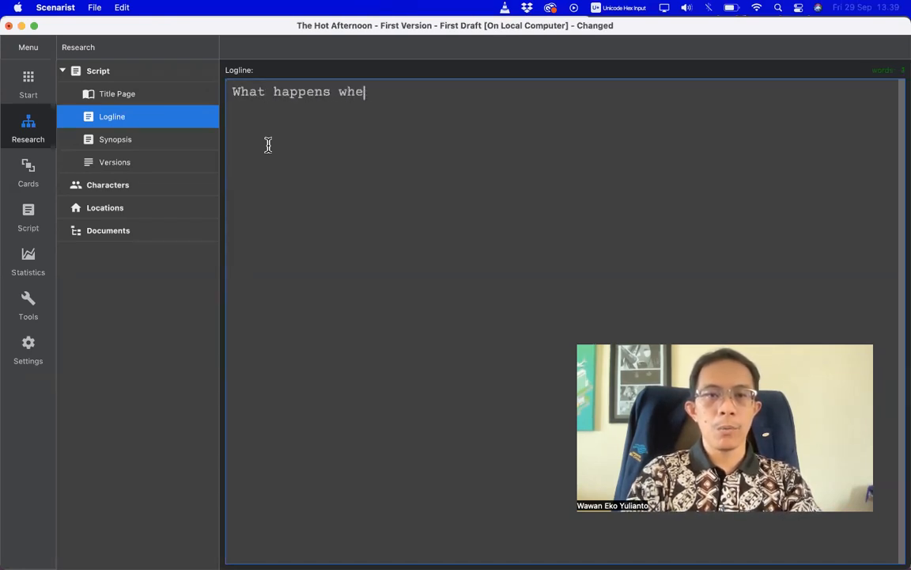
text(n yo)
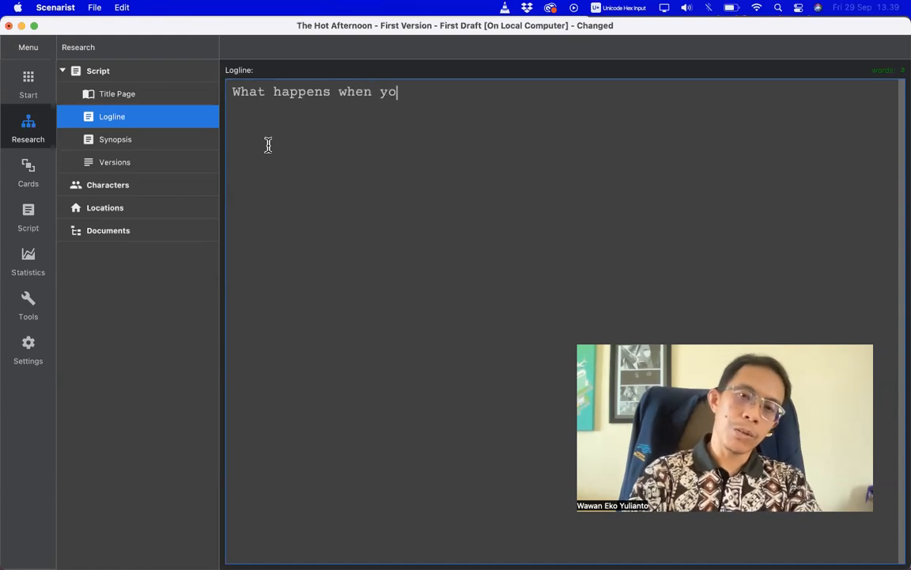
text(u feel thirs)
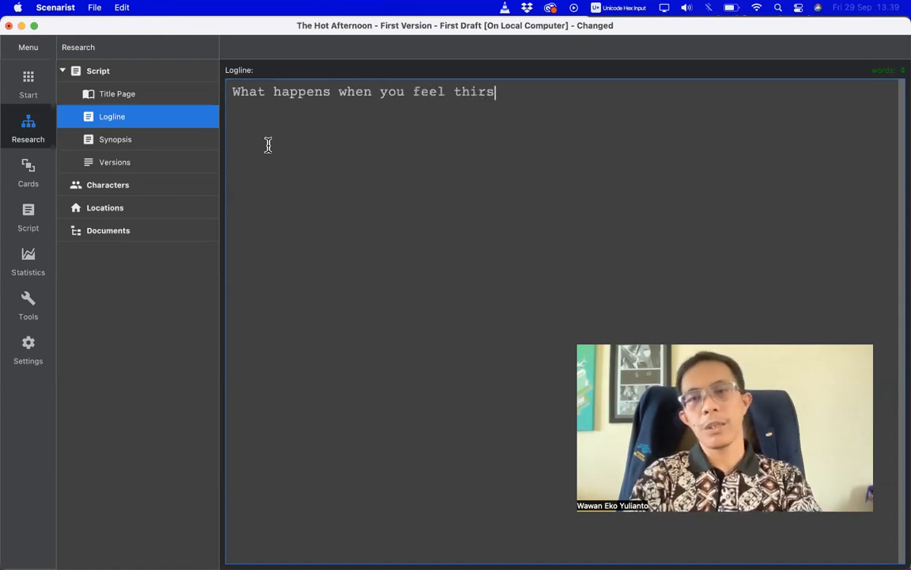
text(ty on a )
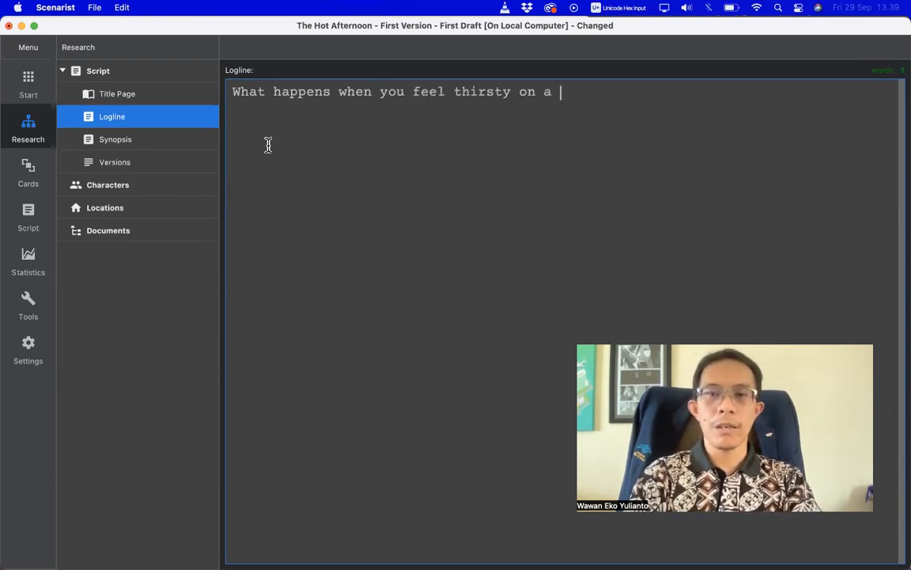
text(hot afternoo)
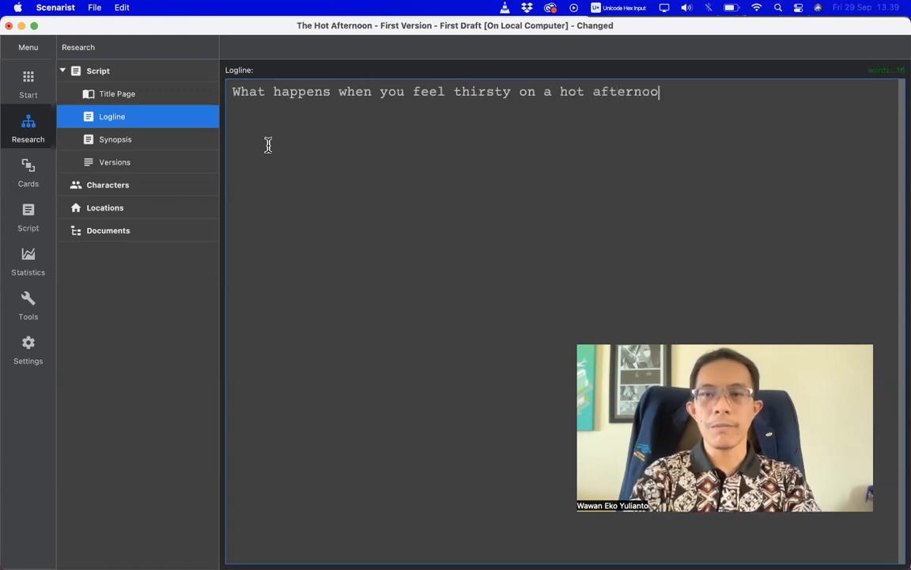
text(n, but it's)
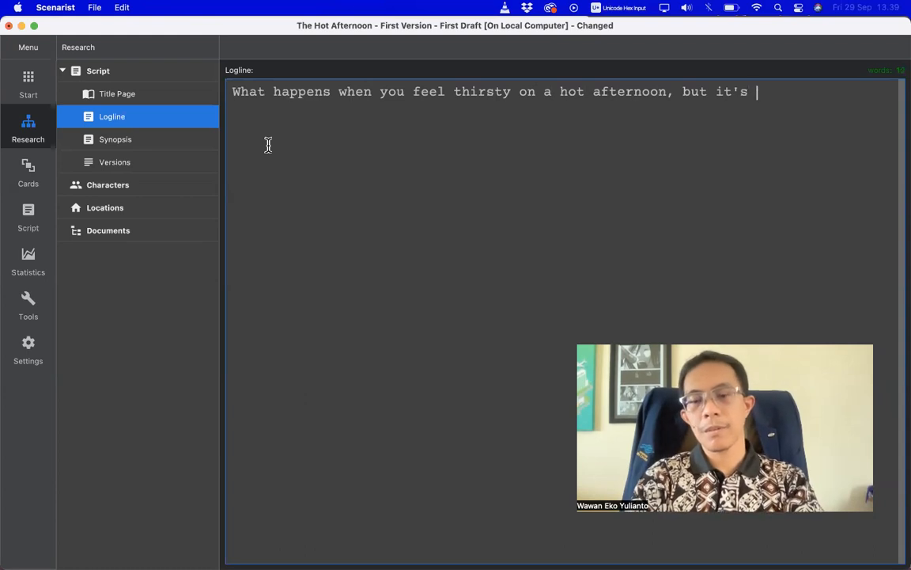
Replace "it's" at the end of the logline with "you are in a very dry desert?" to complete the question.
key(BackSpace)
key(BackSpace)
key(BackSpace)
key(BackSpace)
key(BackSpace)
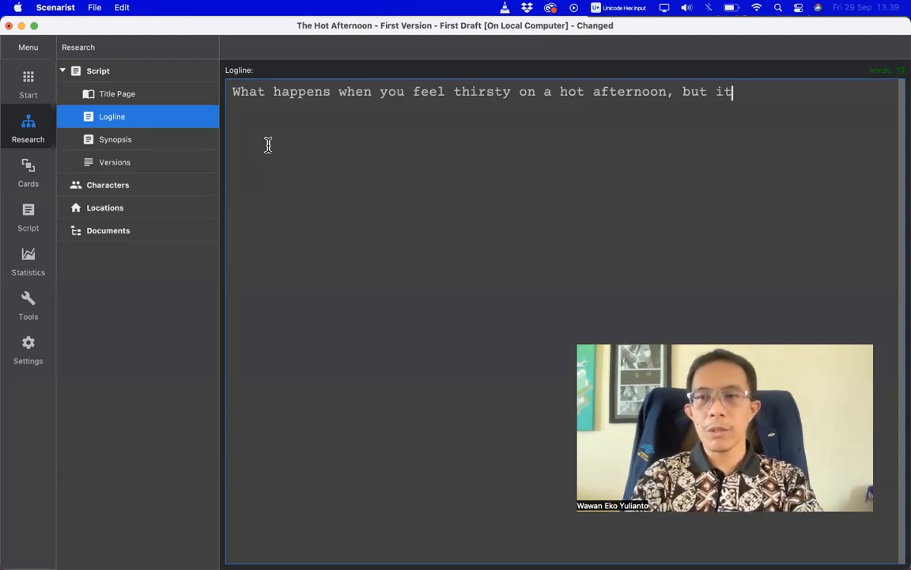
text(you are )
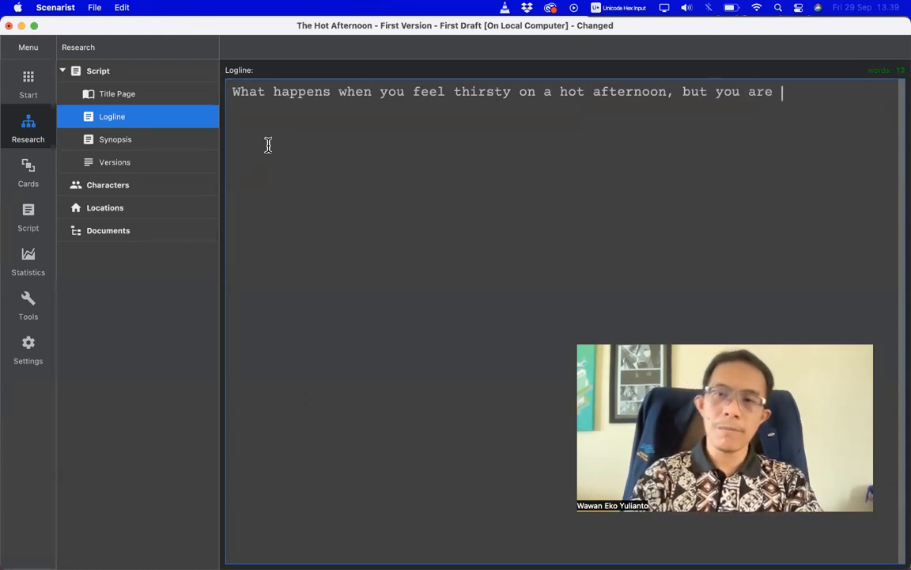
text(in a very dry des)
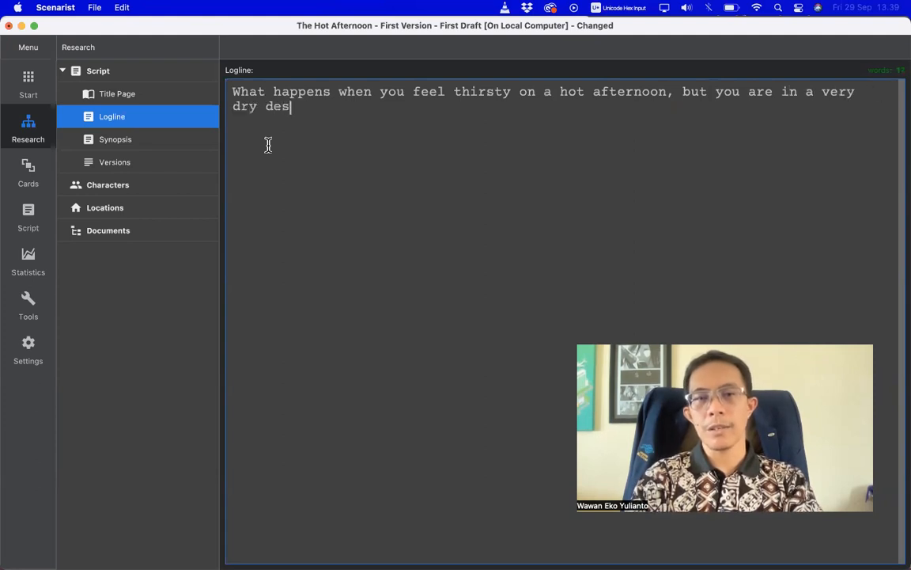
text(ert)
text(.)
key(BackSpace)
key(BackSpace)
text(? )
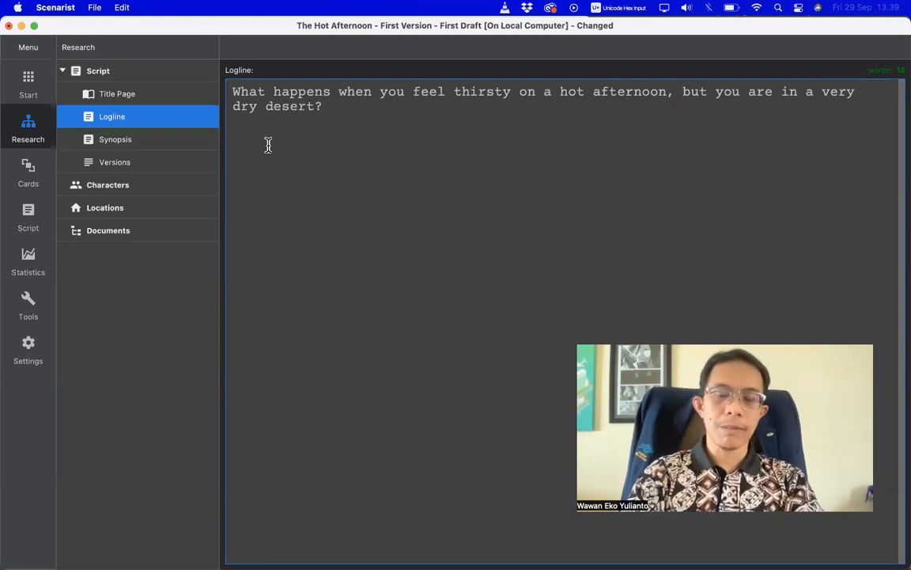
Add the sentence "A tiger is stranded on the desert and he is eager to find water." to the end of the logline.
text(A)
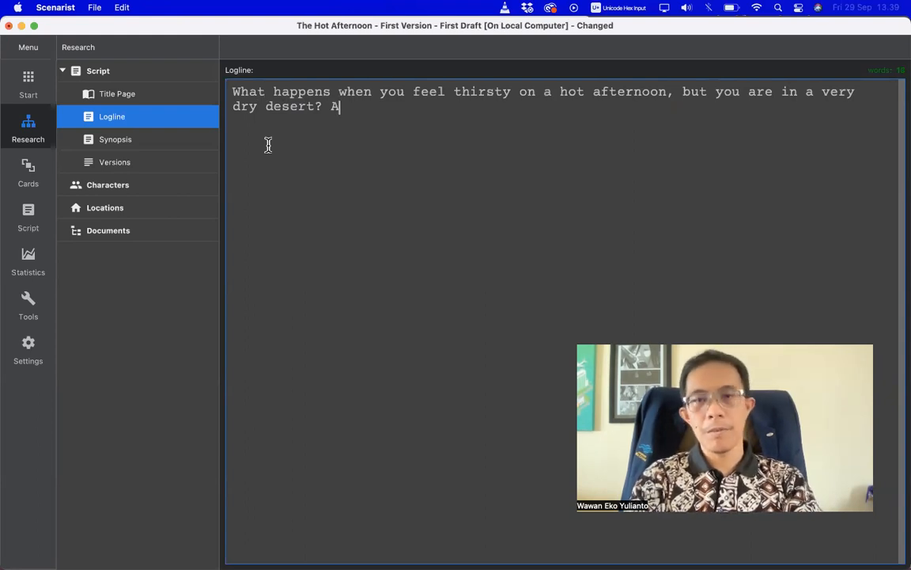
text( tiger )
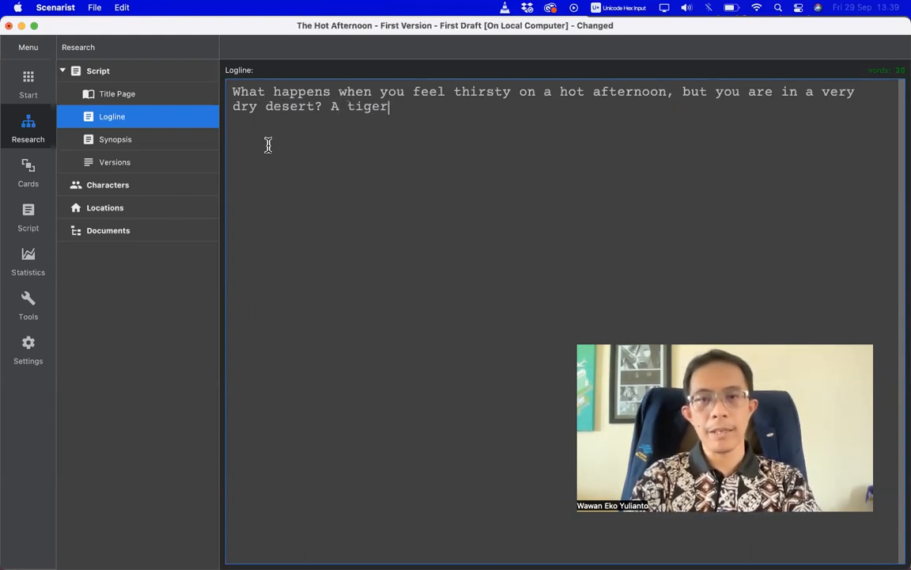
text(is )
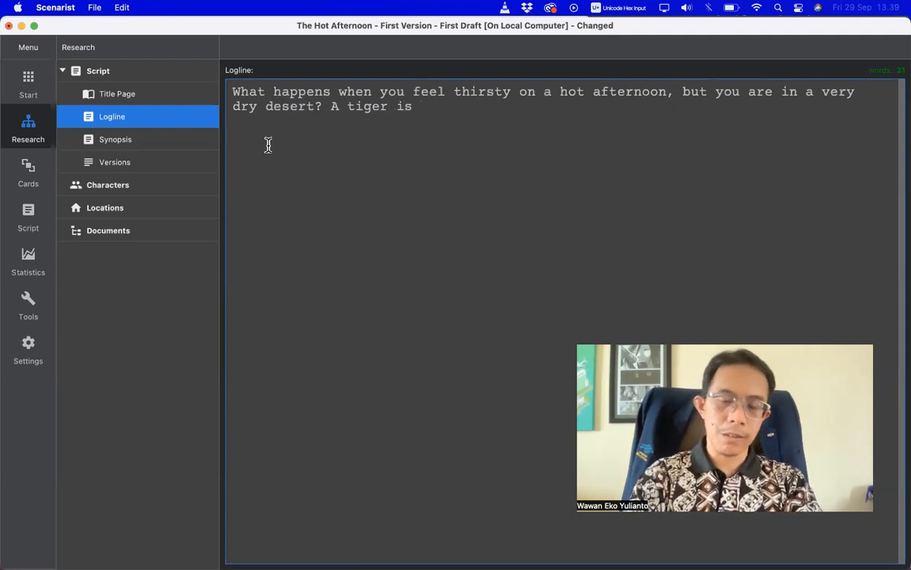
text(strand)
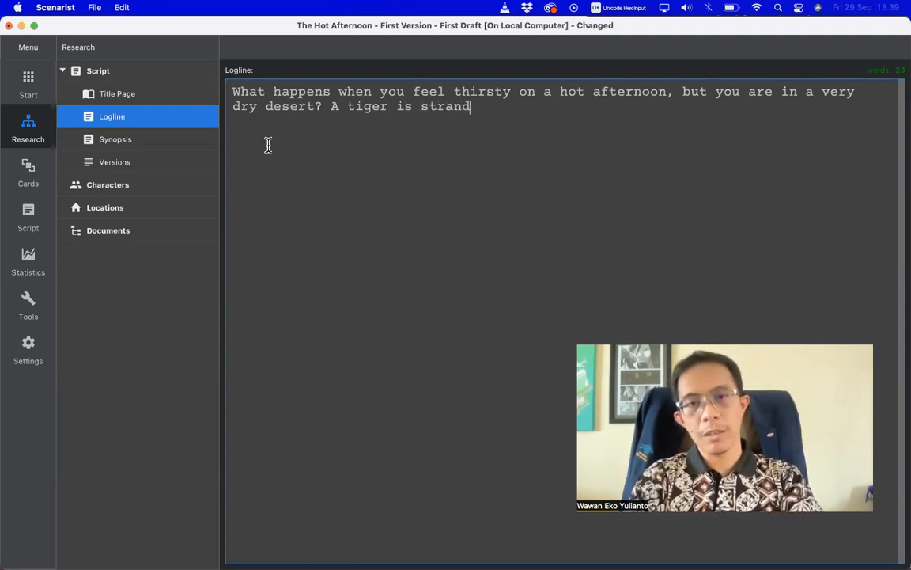
text(ed on the des)
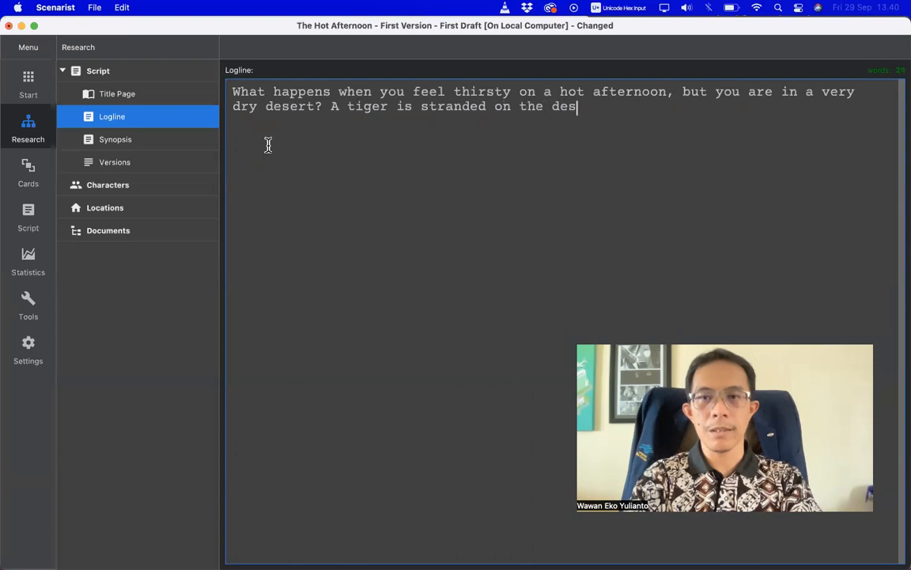
text(ert and )
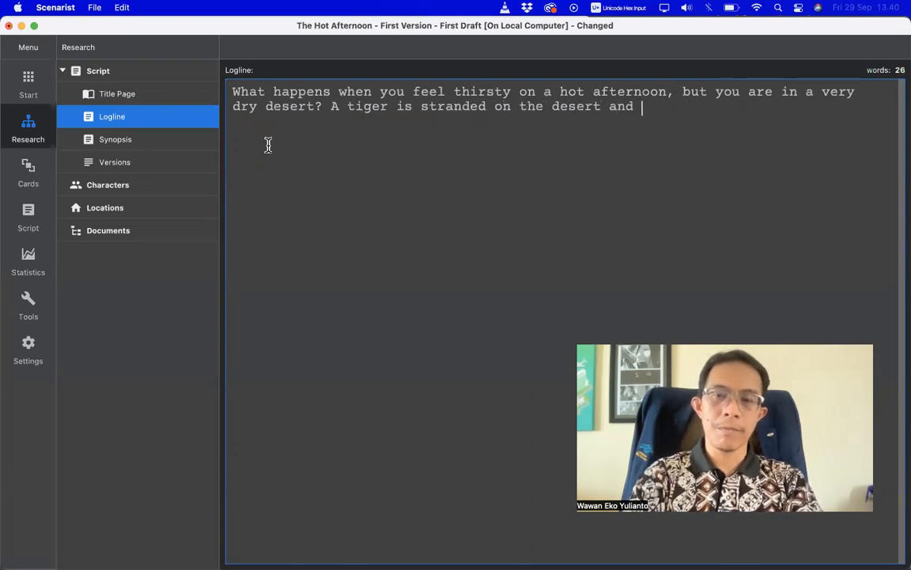
text(he is )
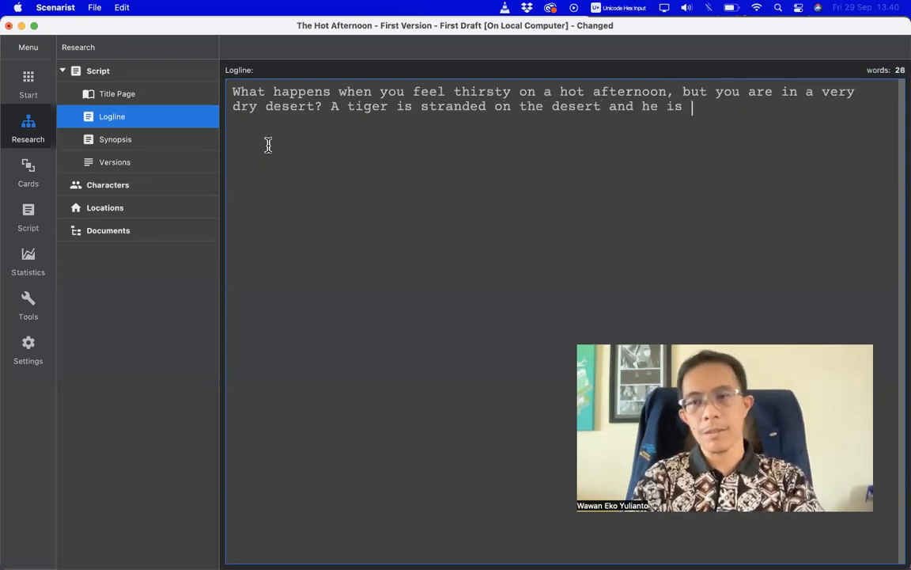
text(eager to fin)
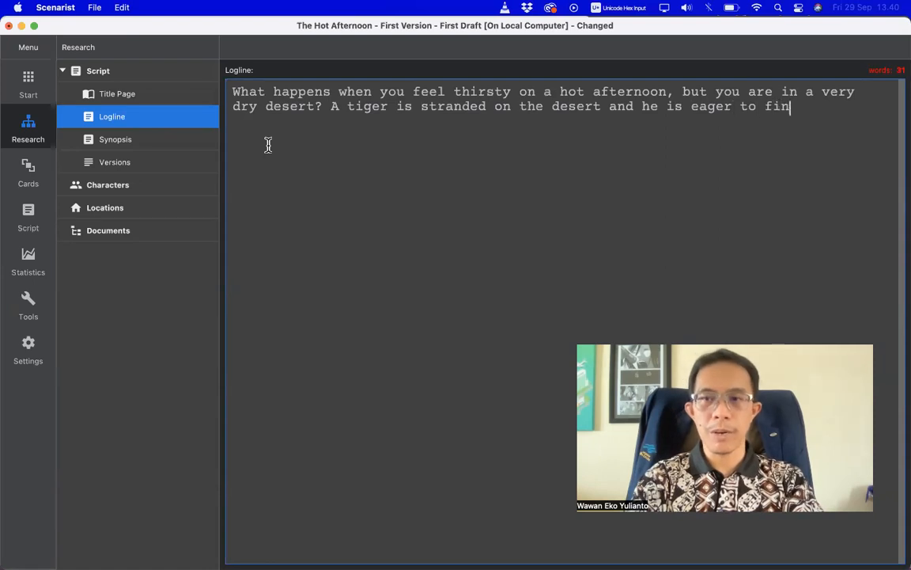
text(d water. )
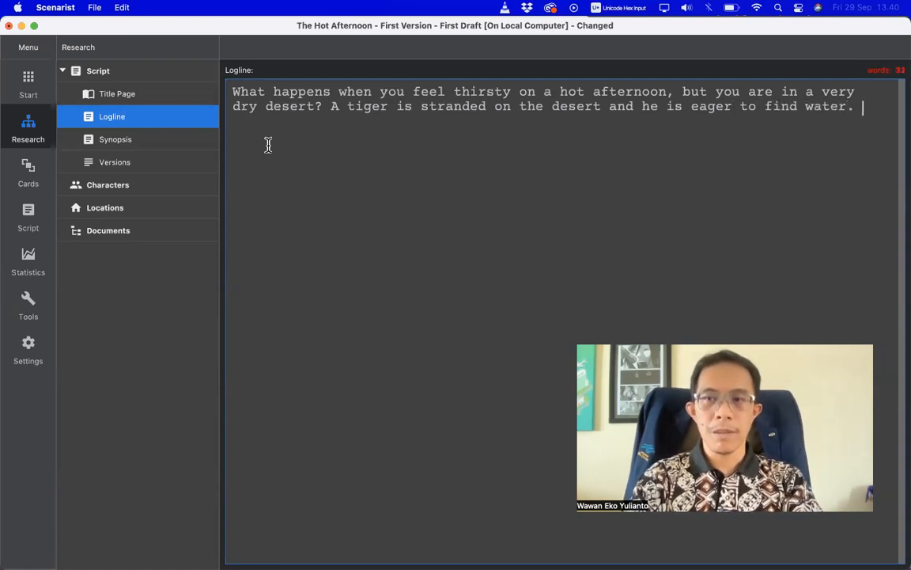
Try starting another logline sentence with "However", then remove it and end the logline with "water..." instead.
text(However)
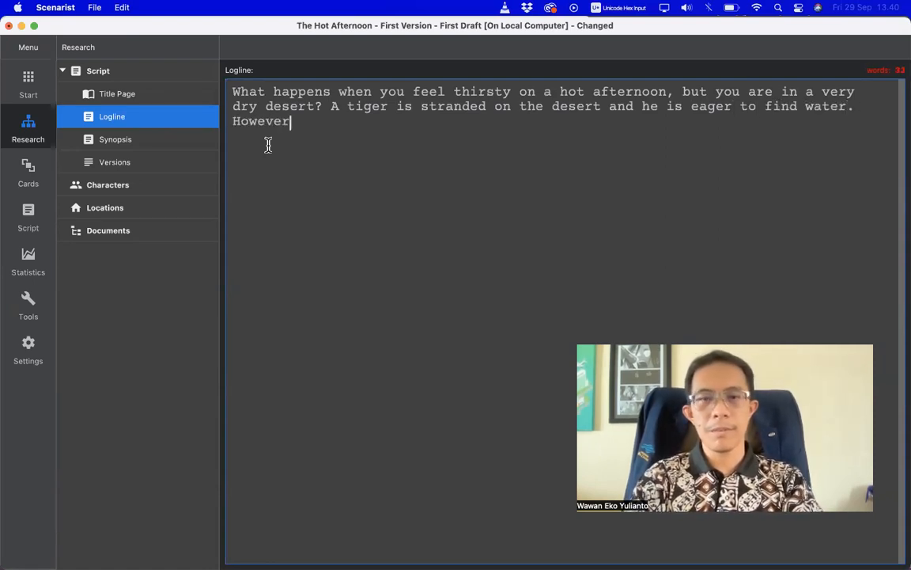
key(BackSpace)
key(BackSpace)
key(BackSpace)
key(BackSpace)
key(BackSpace)
key(BackSpace)
key(BackSpace)
key(BackSpace)
key(BackSpace)
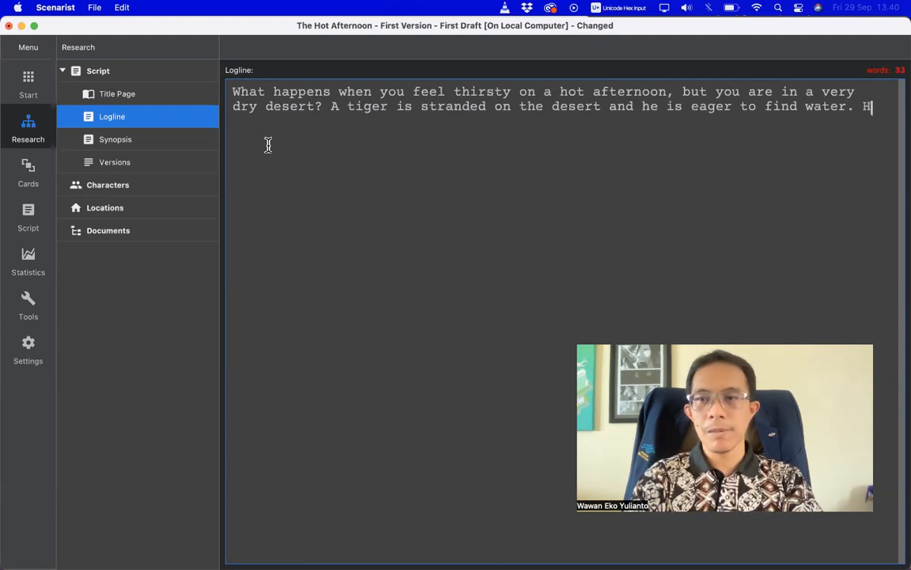
text(...)
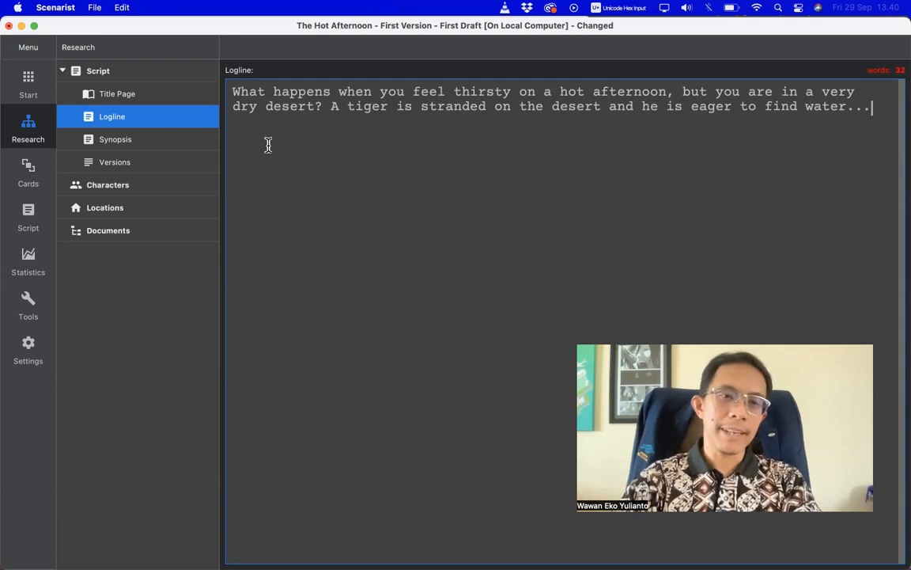
Start the script's synopsis with the words "A tiger is stranded".
click(190, 141)
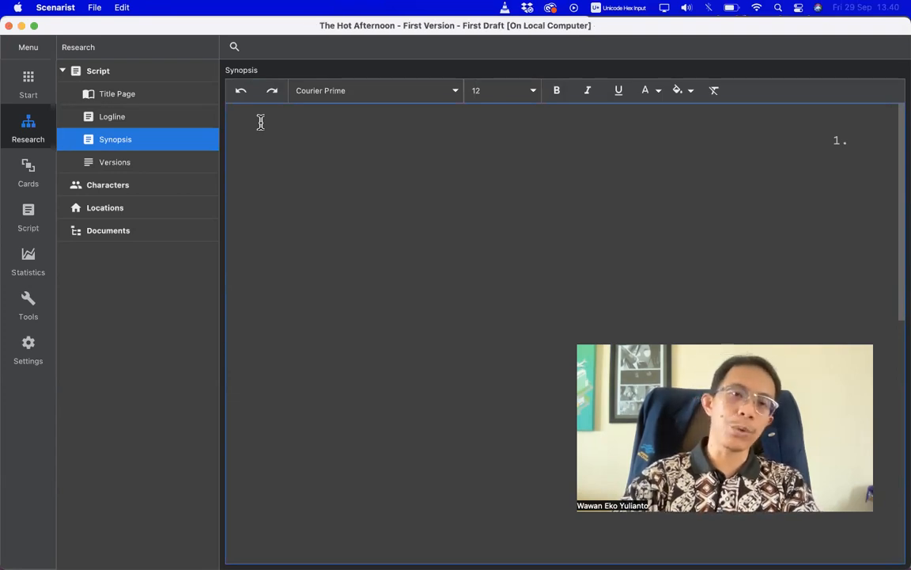
text(Some)
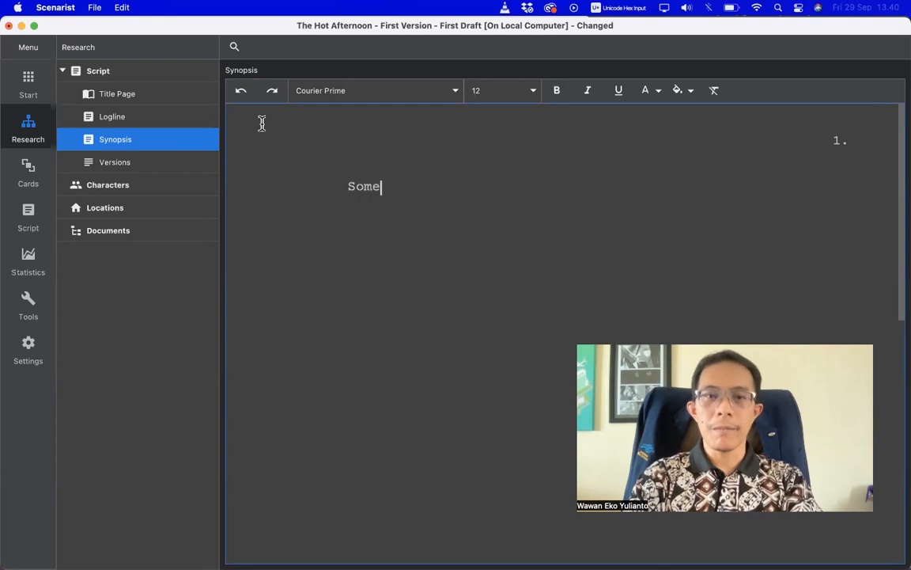
text(body)
key(super+a)
text(A tiger)
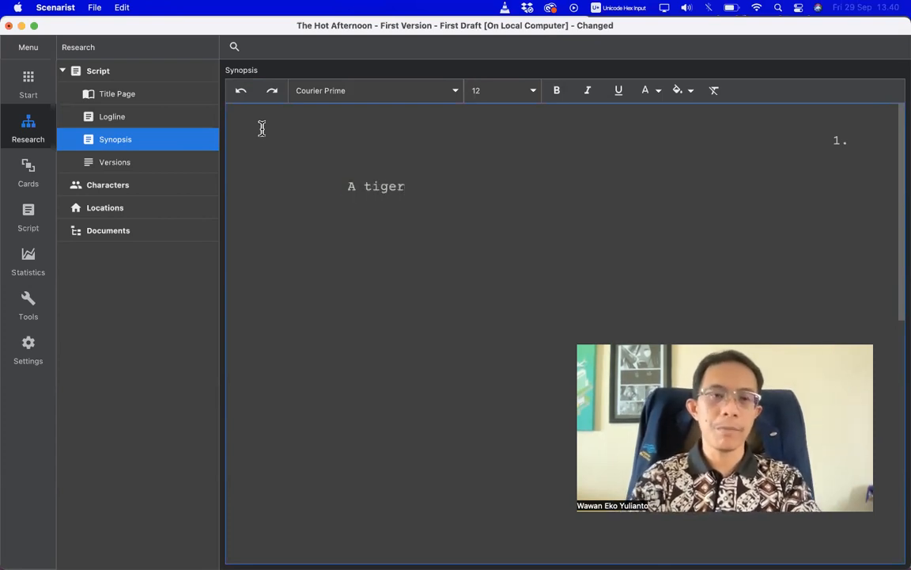
text( is tra)
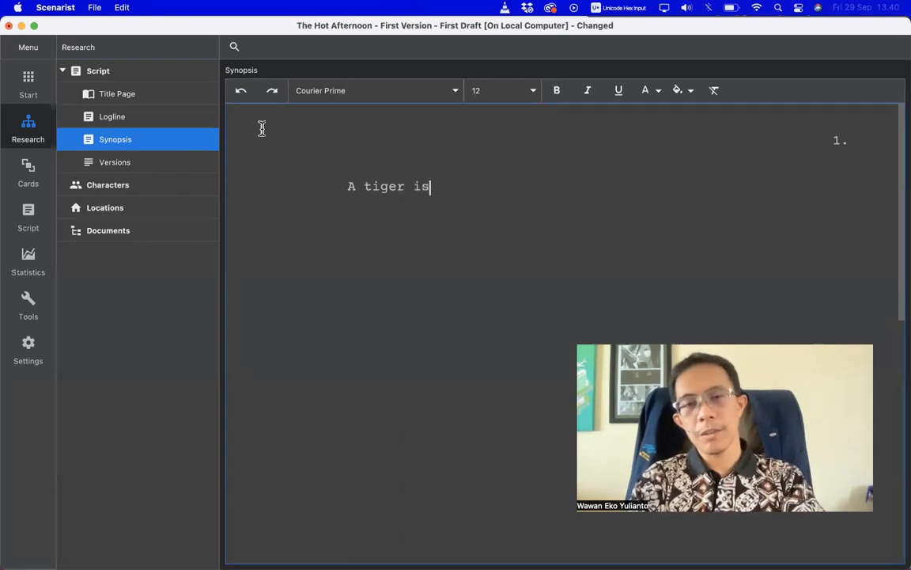
key(BackSpace)
key(BackSpace)
key(BackSpace)
text(stra)
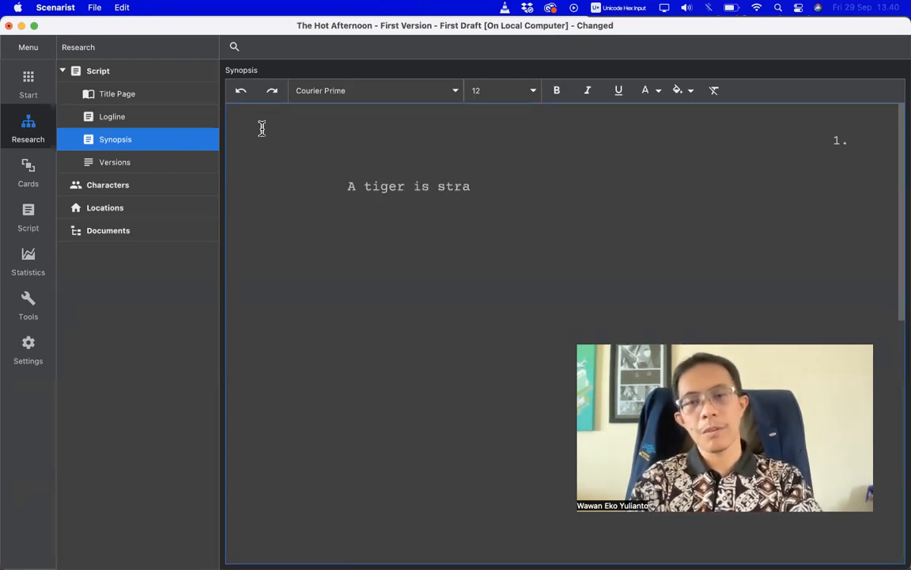
text(nded)
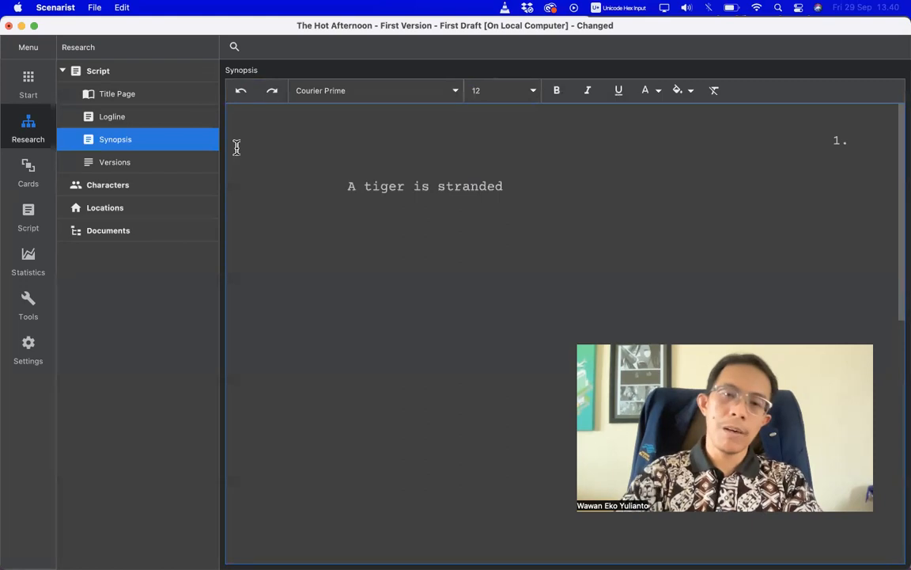
Insert "young" before "tiger" in the synopsis and complete the sentence with "in a desert of a faraway land.".
click(359, 187)
text(young)
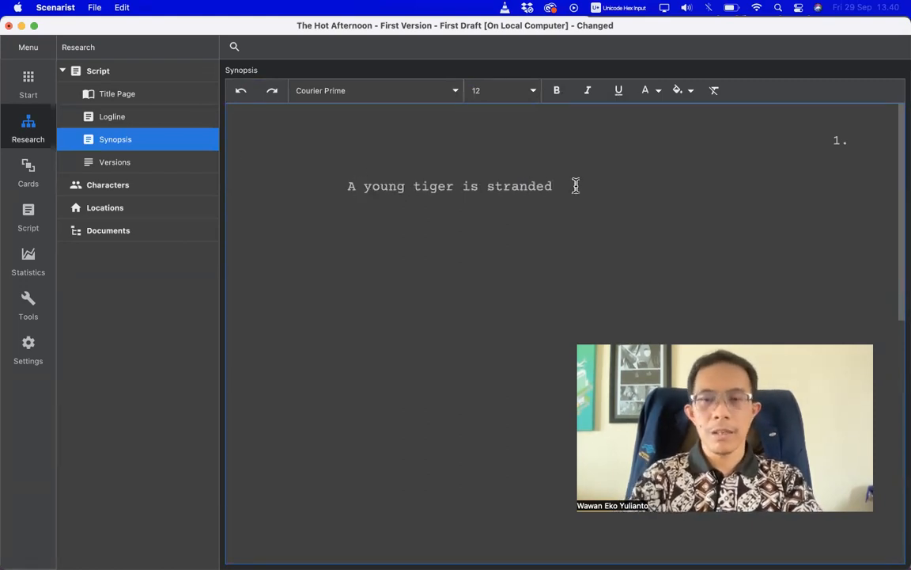
text(in a desse)
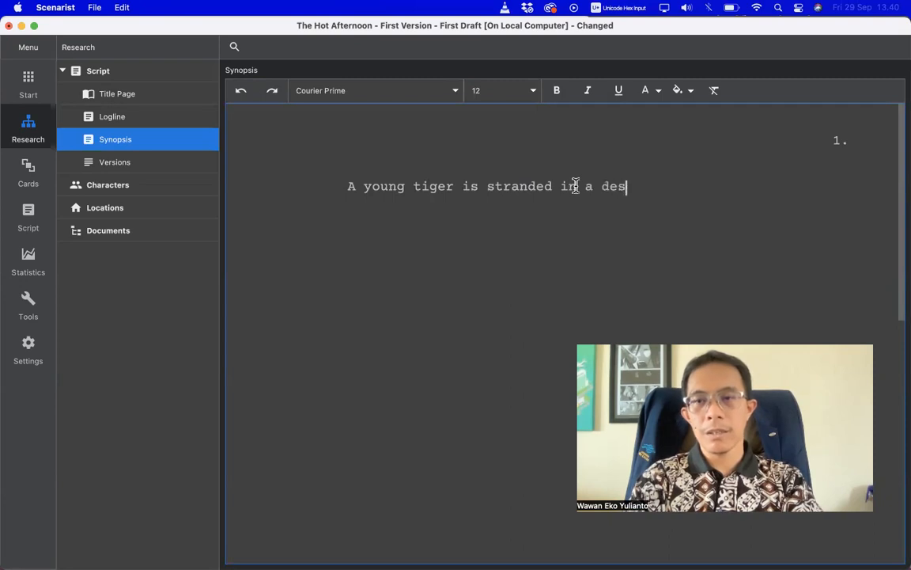
key(BackSpace)
key(BackSpace)
text(ert)
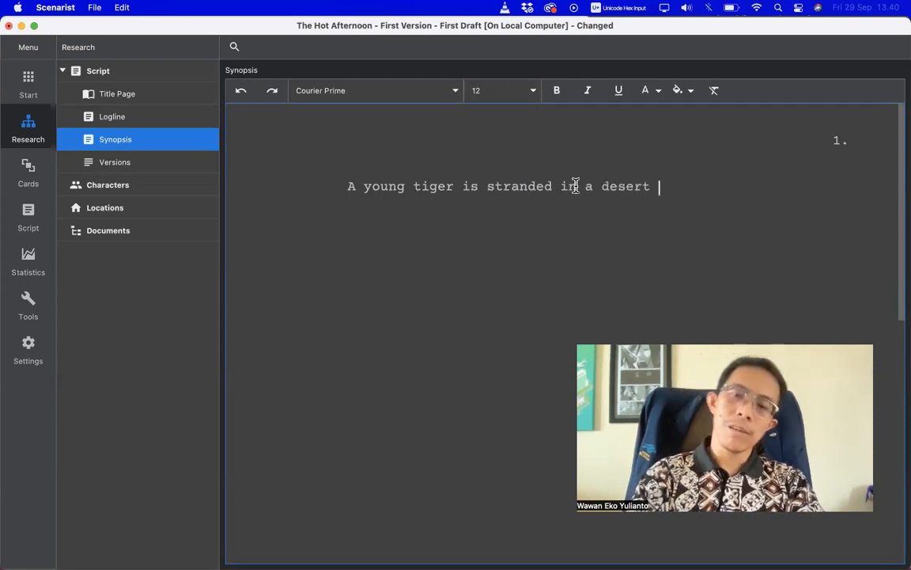
text( in a)
key(BackSpace)
key(BackSpace)
key(BackSpace)
key(BackSpace)
text(of a faraway land.)
Continue the synopsis with "He needs to find out why he is there, but there's nobody nice".
text(He)
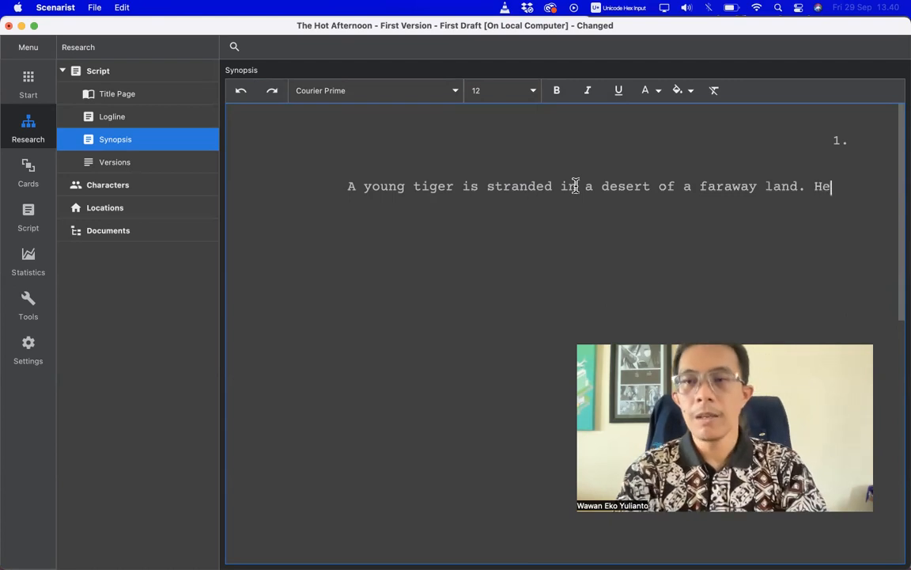
text( needs )
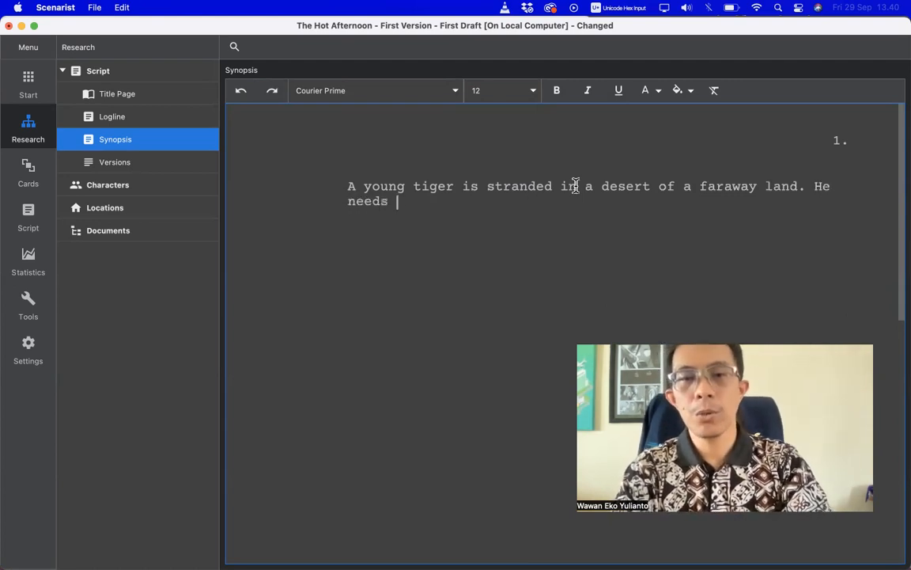
text(to find out w)
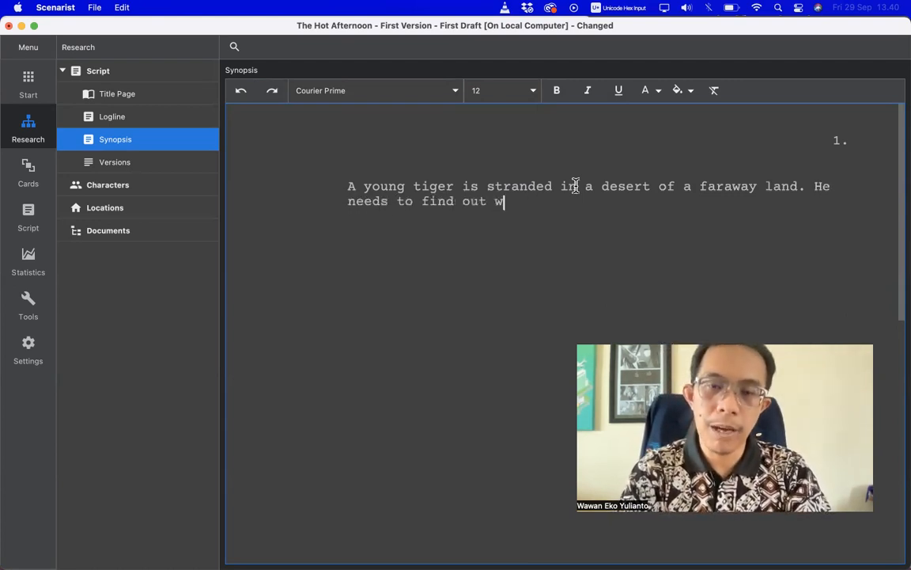
text(hy he is the)
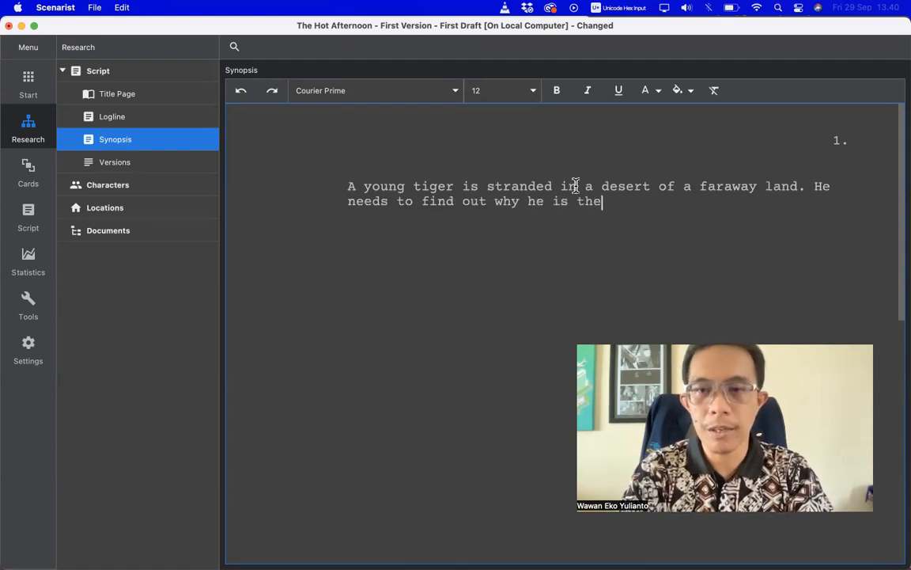
text(re, bu)
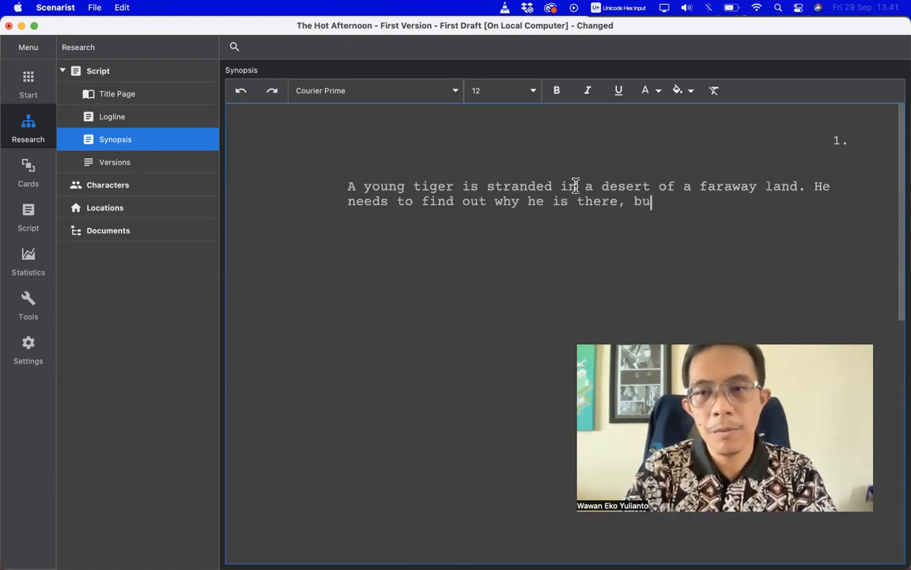
text(t there's nobo)
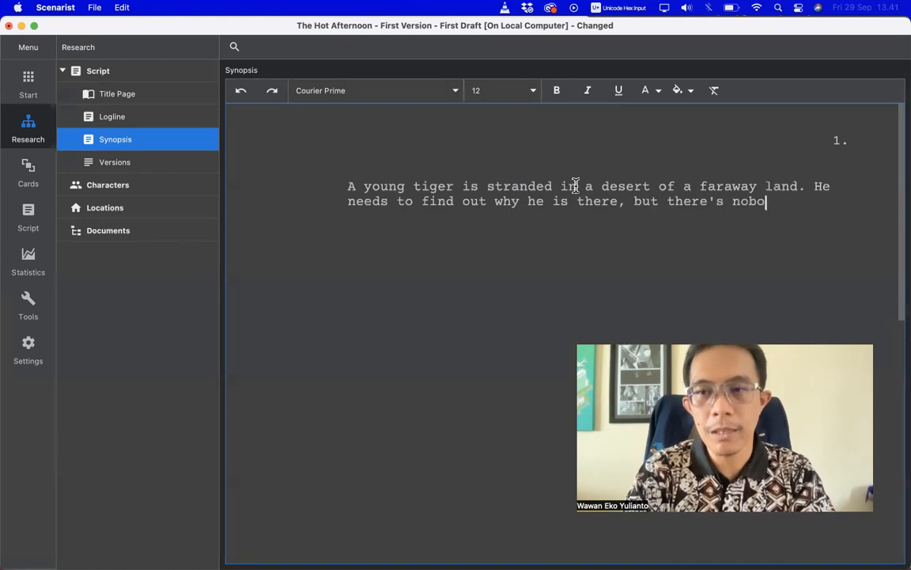
text(dy nice ea)
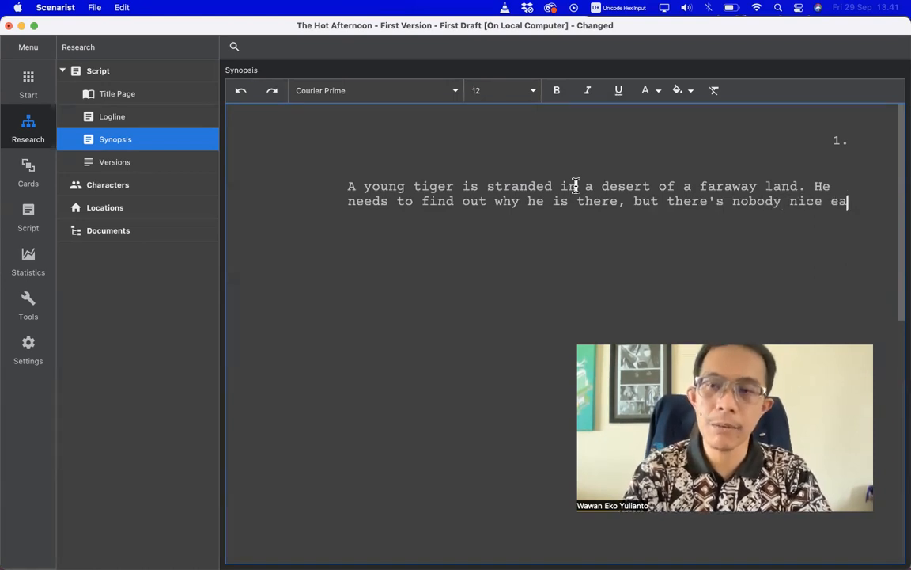
Finish the synopsis's second sentence with "enough to inform him about it...".
key(BackSpace)
text(nough to finform)
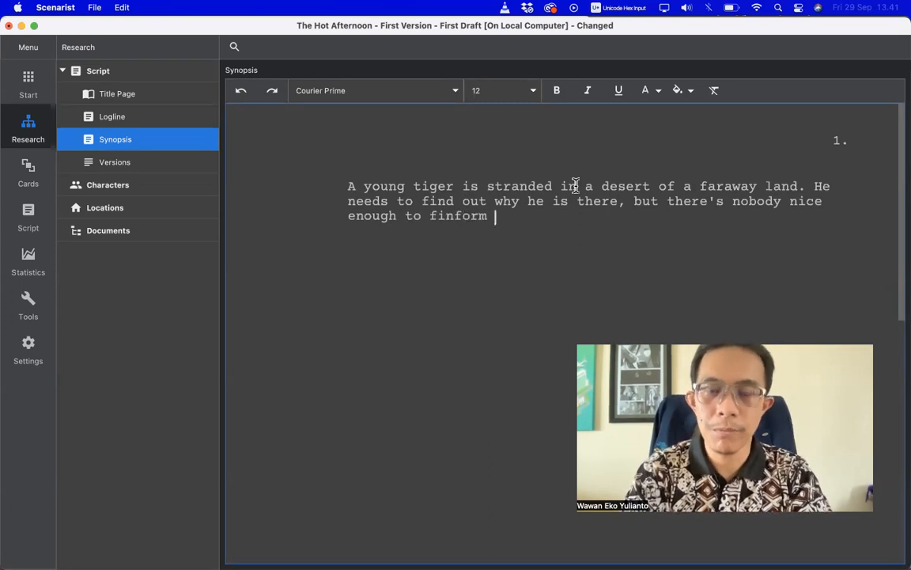
key(BackSpace)
key(BackSpace)
key(BackSpace)
key(BackSpace)
key(BackSpace)
key(BackSpace)
key(BackSpace)
key(BackSpace)
text(inform him about it...)
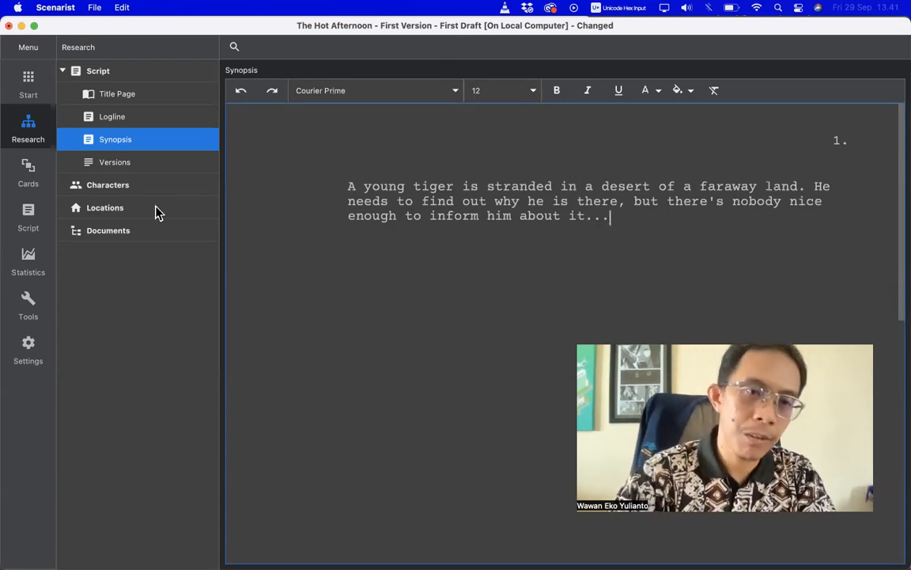
Open the First Draft entry in the script's list of versions.
click(161, 164)
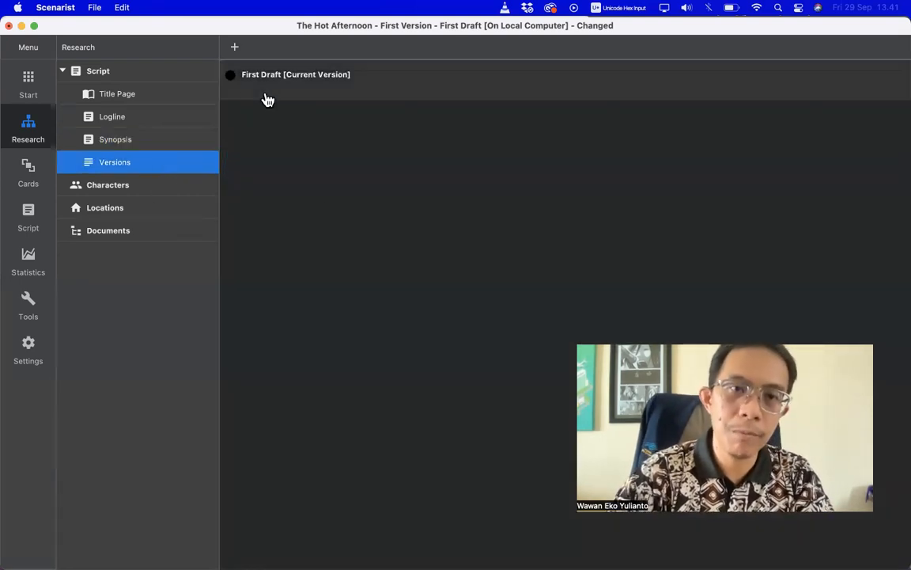
double_click(230, 77)
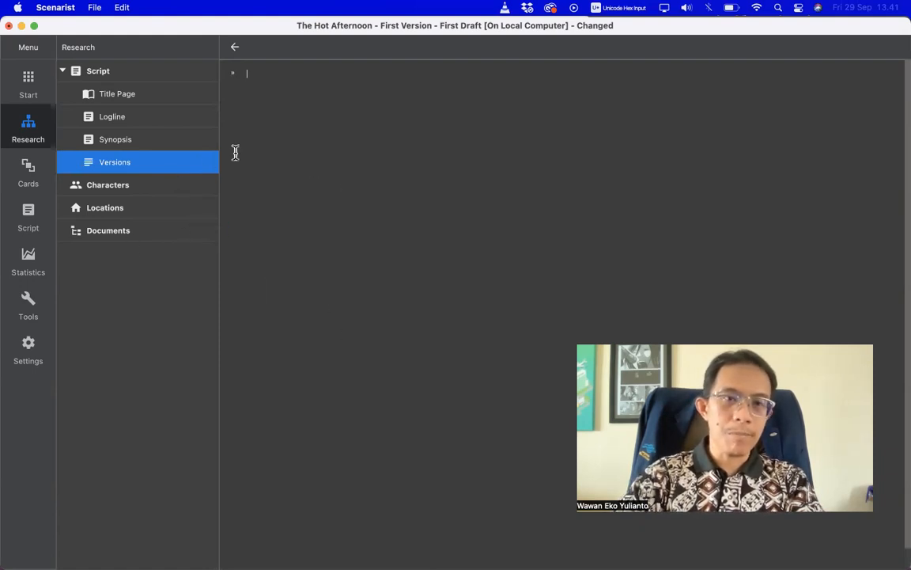
Add a character named Diego to the project's research.
click(114, 191)
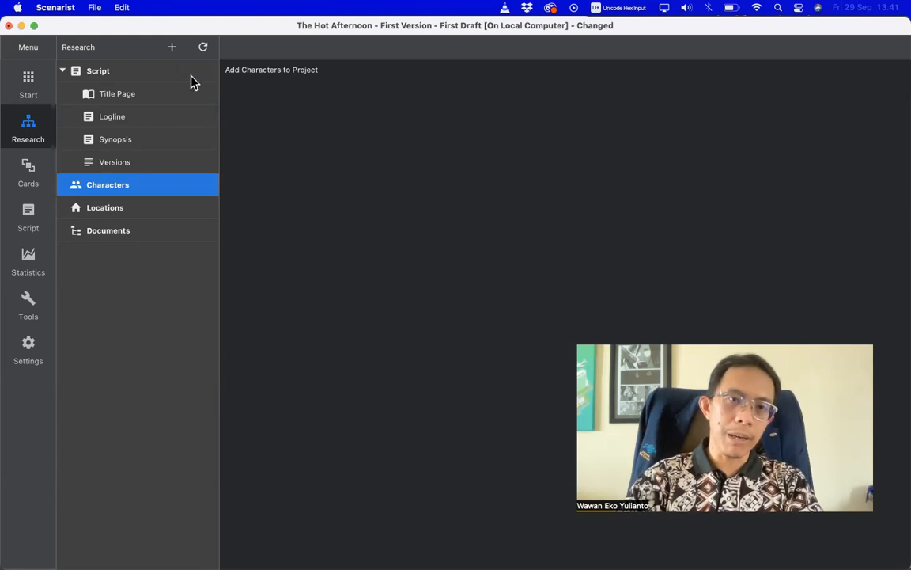
click(173, 49)
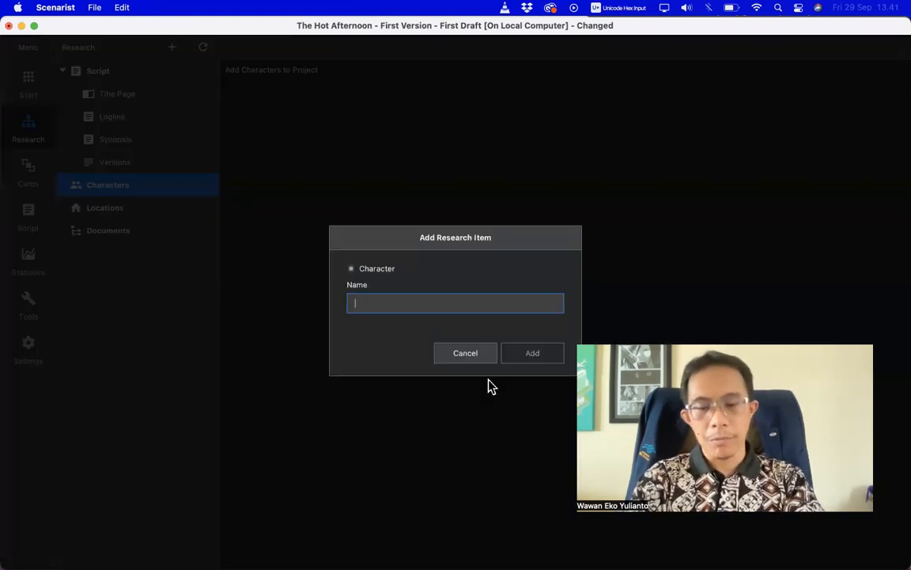
text(Diego)
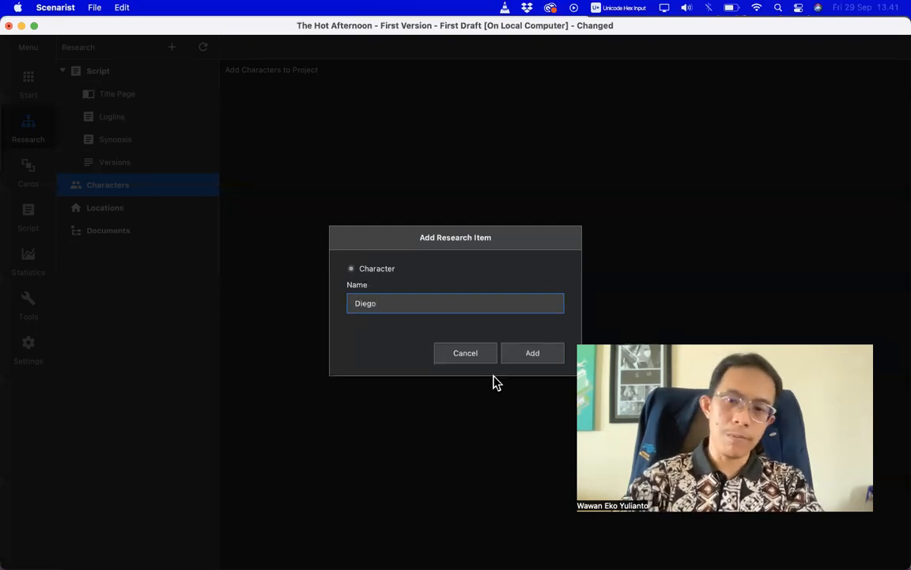
click(539, 360)
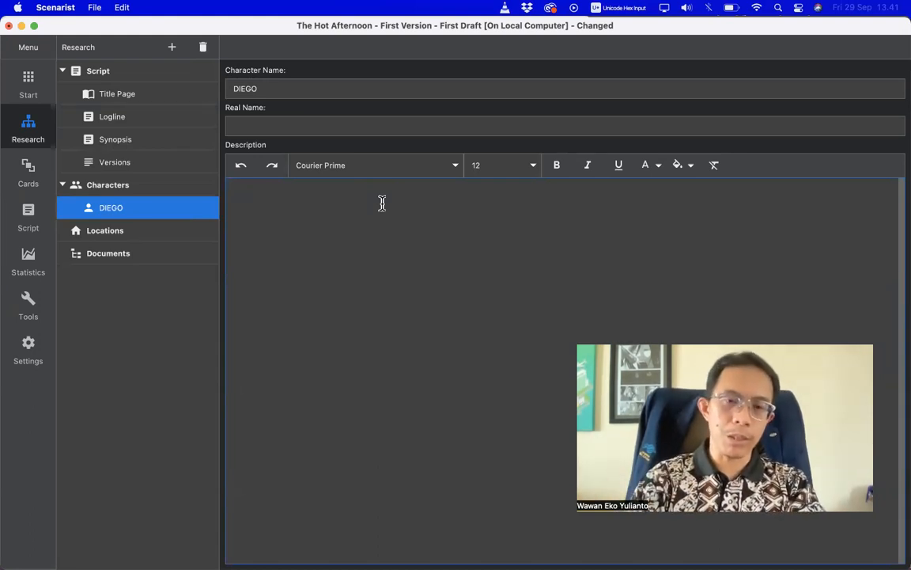
Write Diego's description as "Diego is a tiger from Java..." and save the project.
text(Diego is a tiger from )
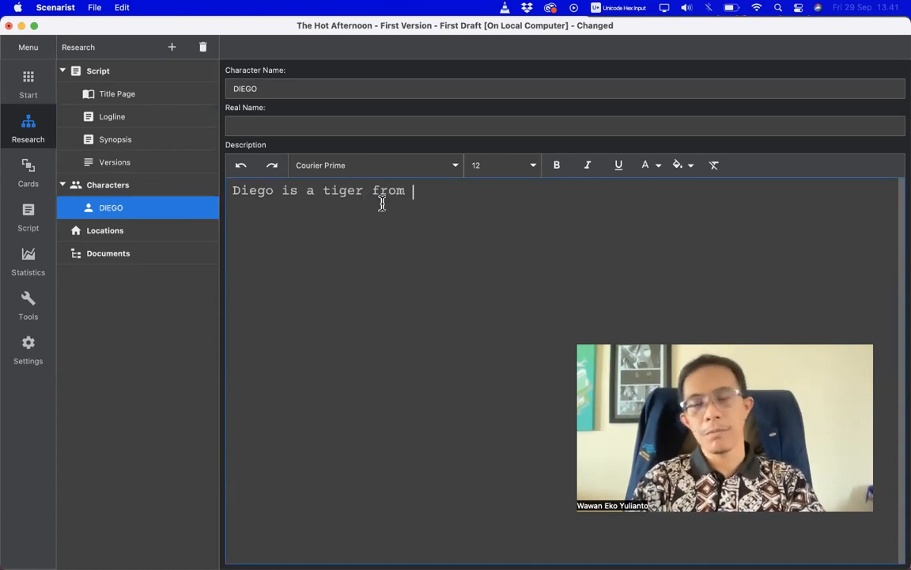
text(Java...)
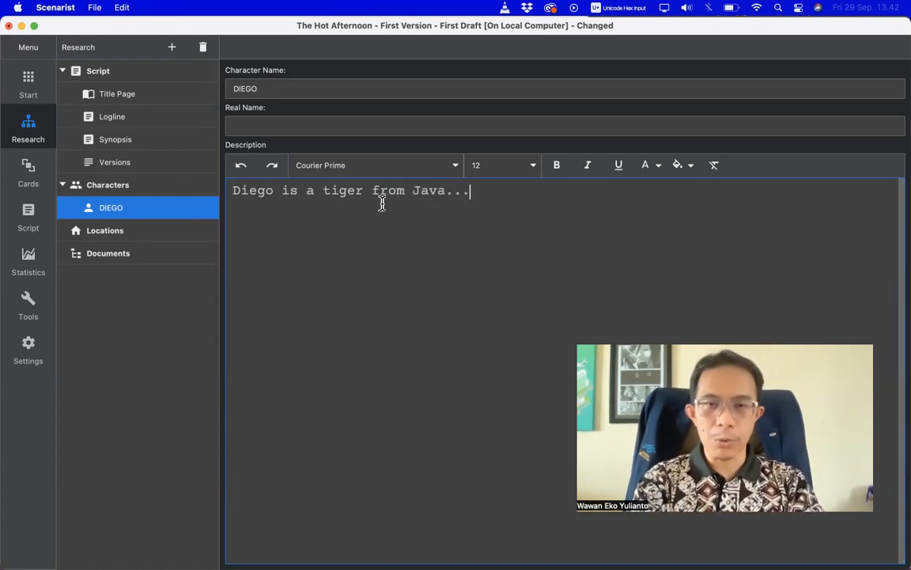
key(super+s)
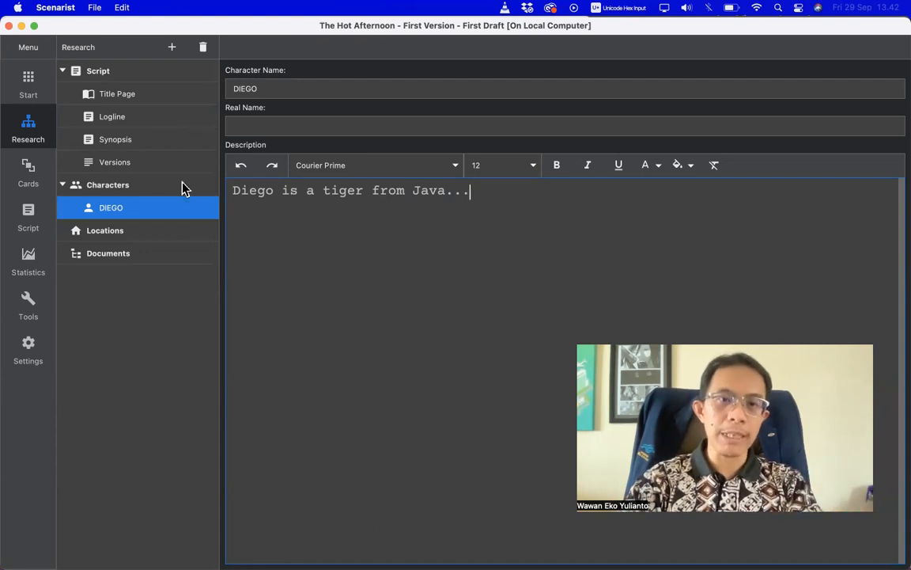
Add a second character named Sheera, alongside Diego rather than inserted into that entry.
click(173, 49)
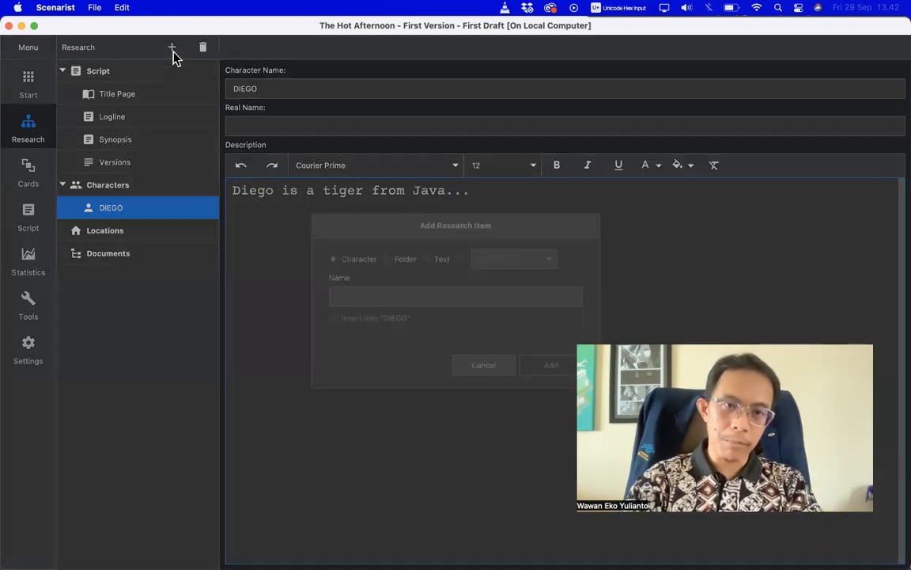
text(Sheera)
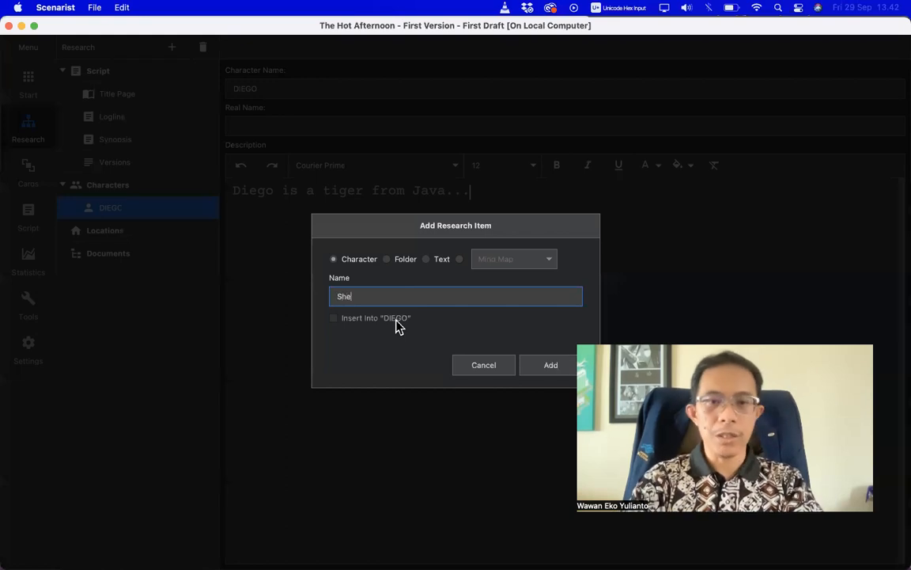
click(534, 366)
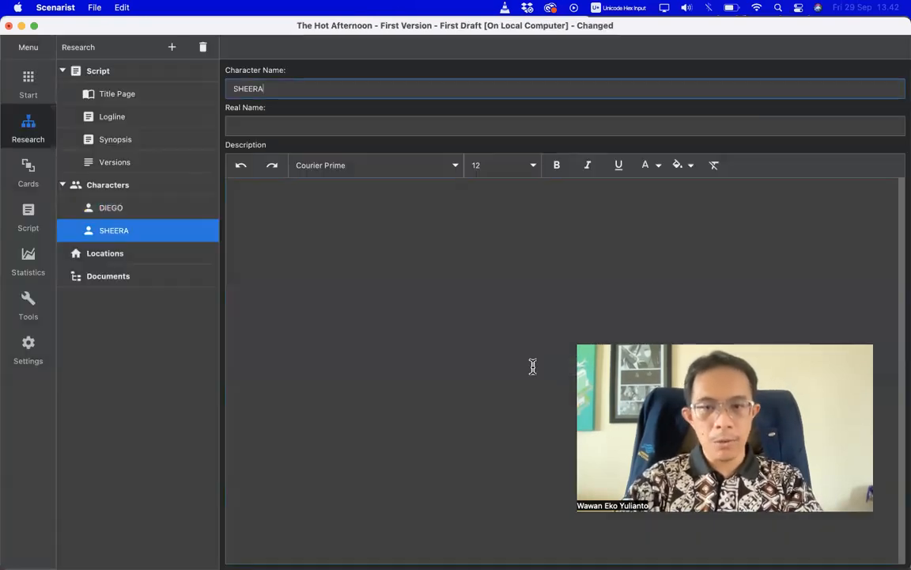
Write Sheera's description as "Sheera is a female tiger ...".
click(287, 215)
text(Sheera is )
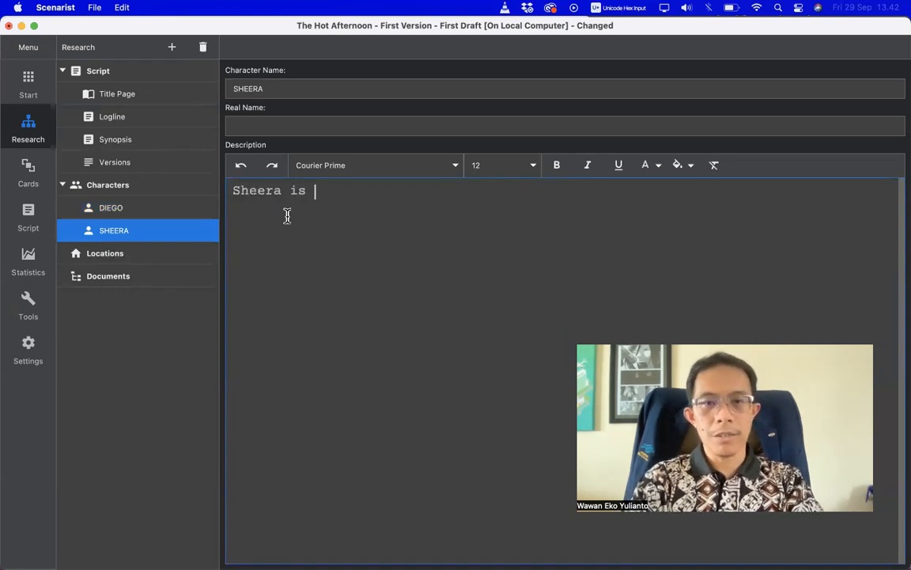
text(a female ti)
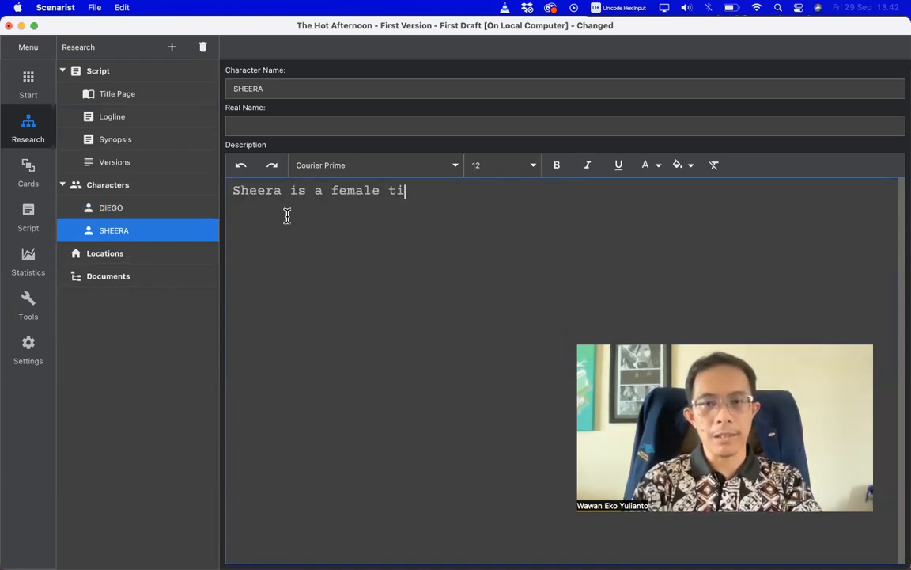
text(ger ()
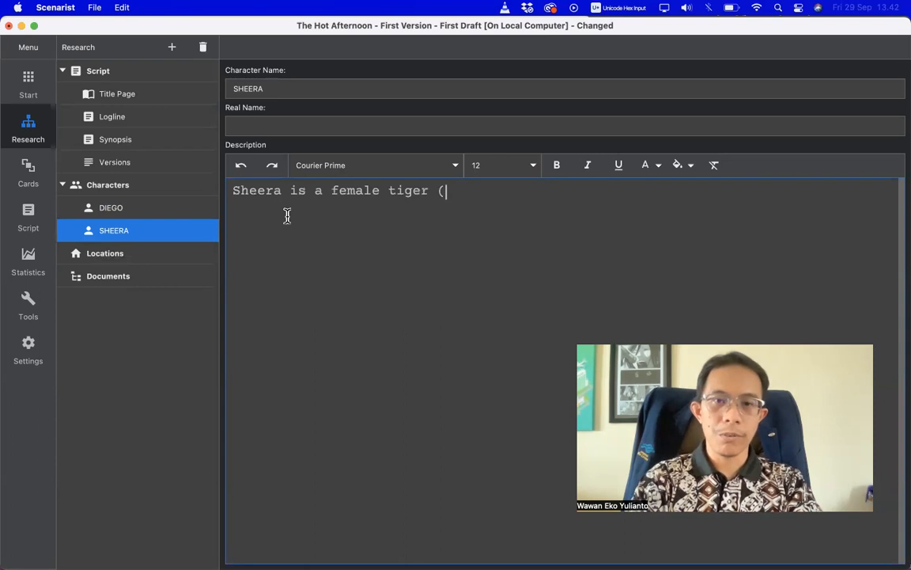
key(BackSpace)
text(...)
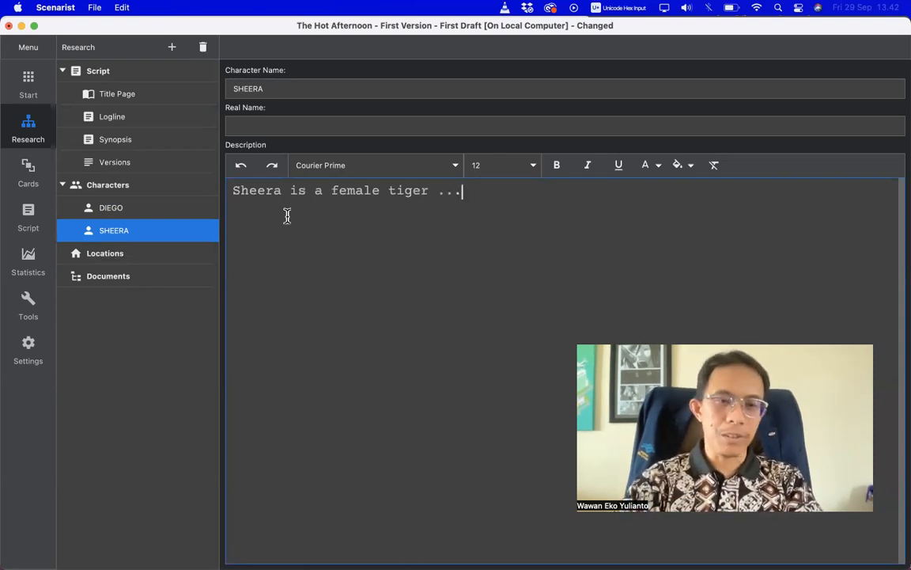
Add a location named Desert to the project's research.
click(144, 254)
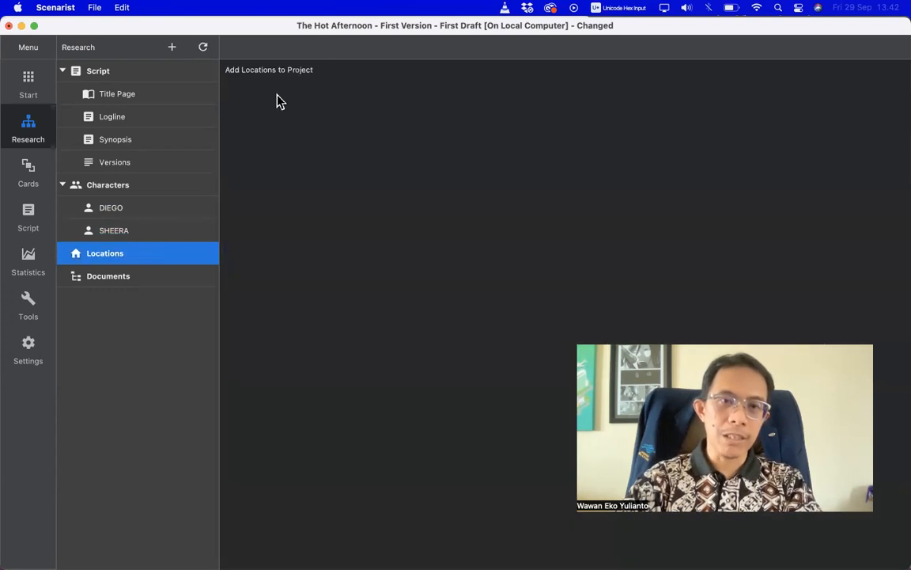
click(169, 51)
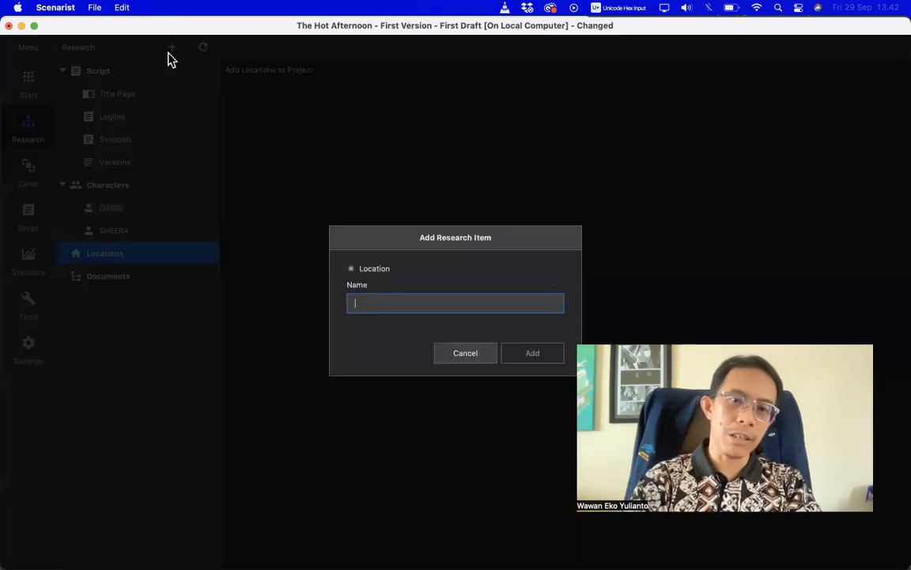
text(Desert)
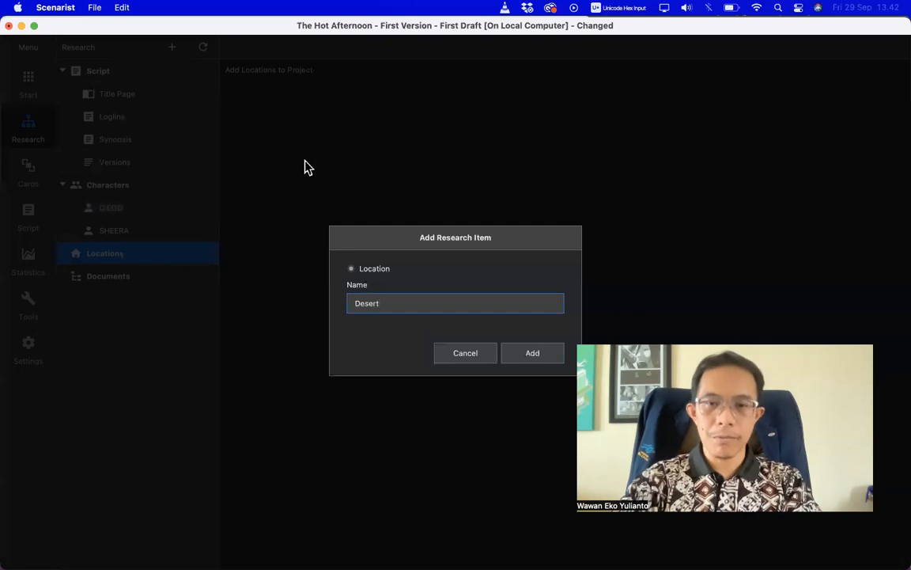
click(525, 356)
Write the desert location's description as "The desert is such a hot place.".
click(330, 188)
text(The desert is such an)
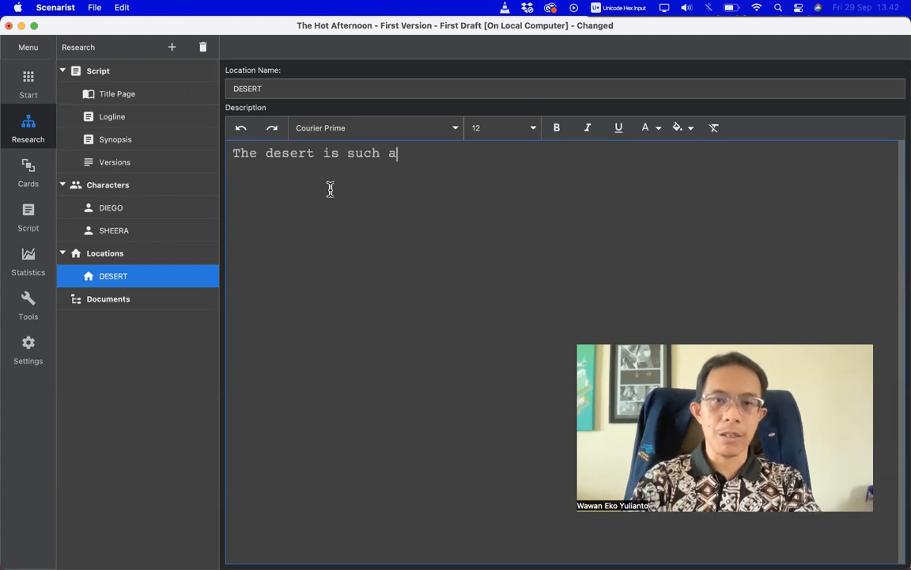
key(BackSpace)
text(hot place)
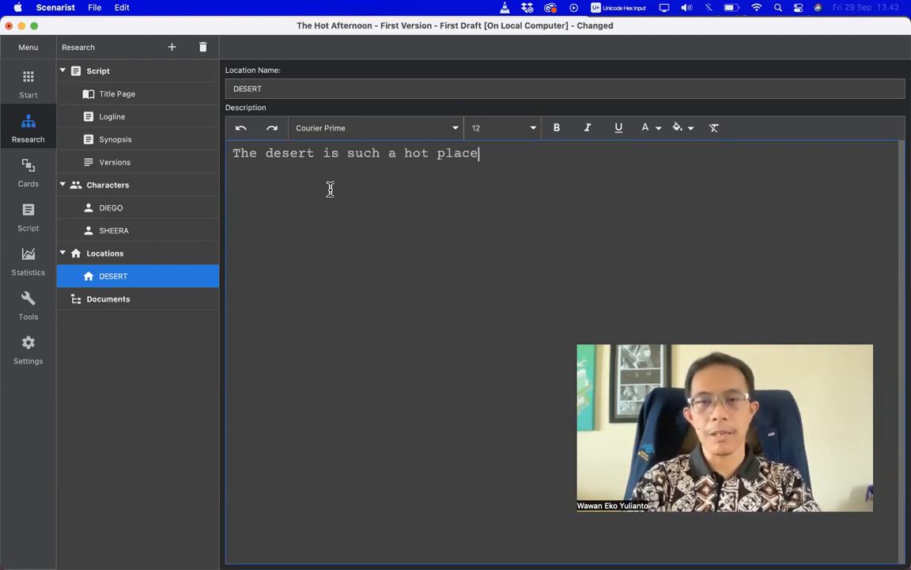
text(.)
Add a location named Underground Jungle with the description "It's a lush jungle underneath the desert".
click(173, 50)
text(Un)
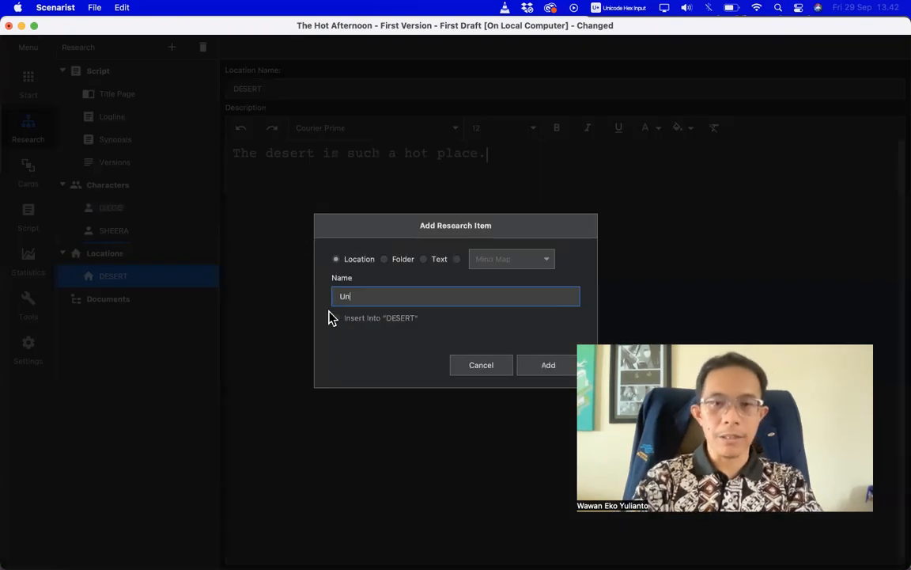
text(derground Jungle)
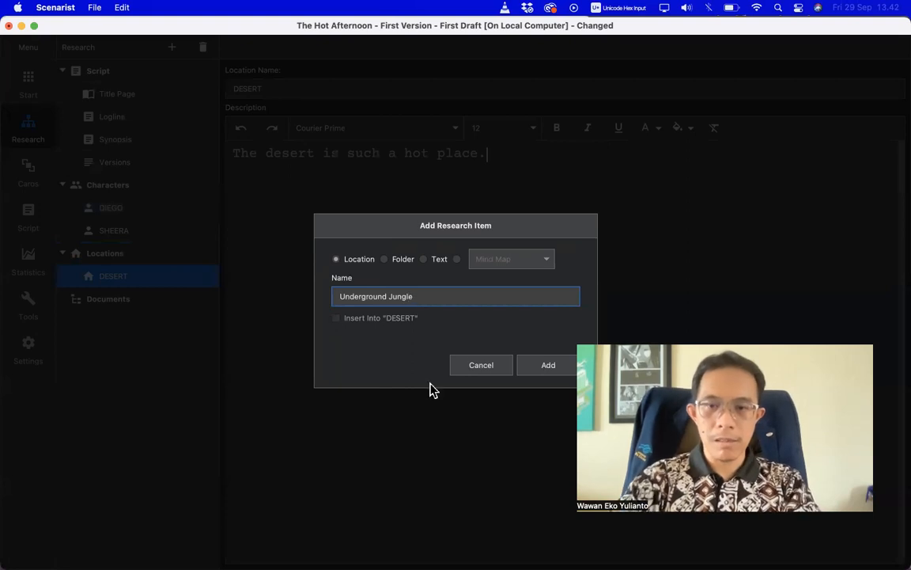
click(546, 367)
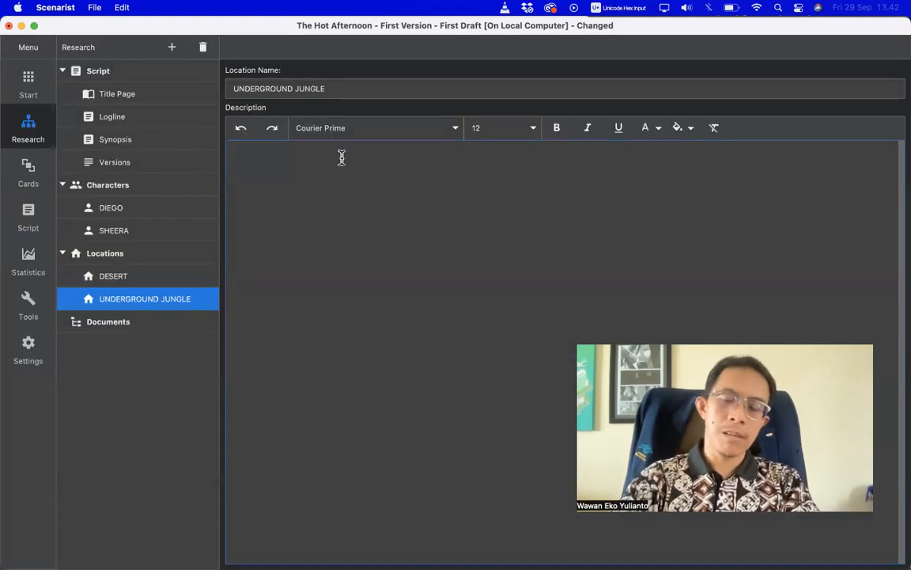
text(It's a lush j)
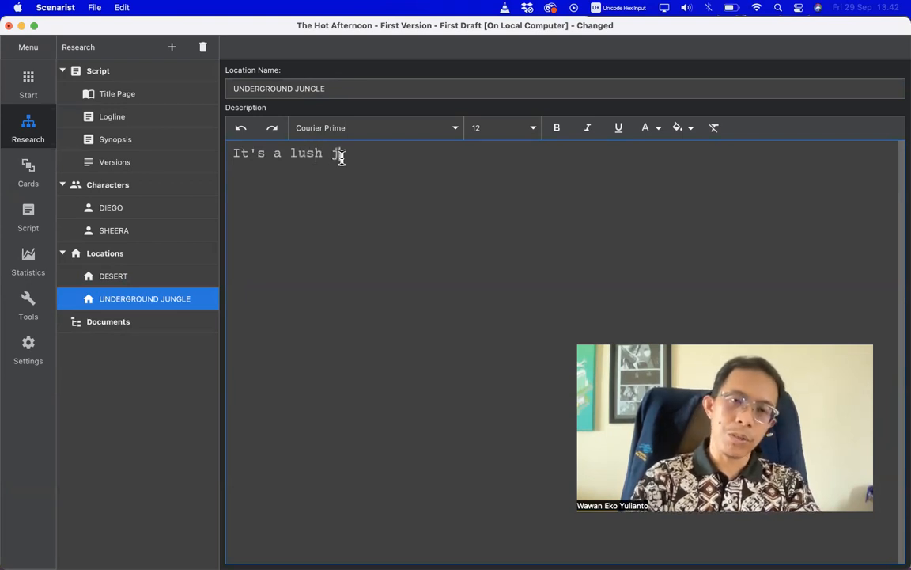
text(ungle underneath the desert)
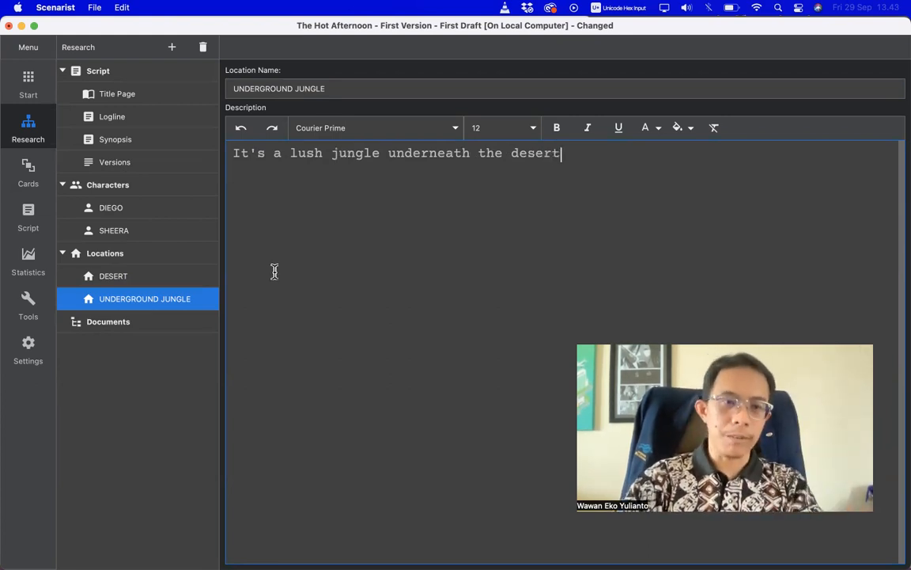
Go past the research Documents overview to the script editor and save the project.
click(135, 324)
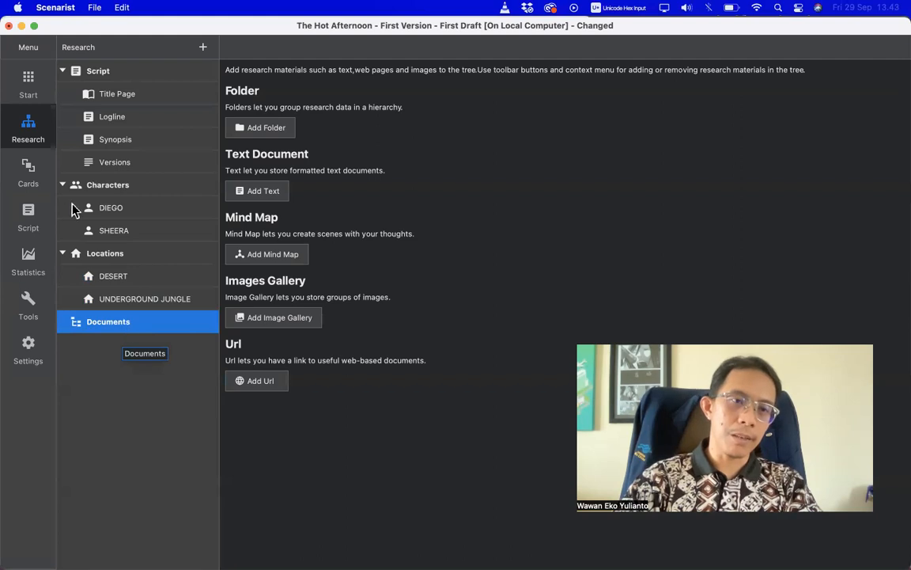
click(28, 217)
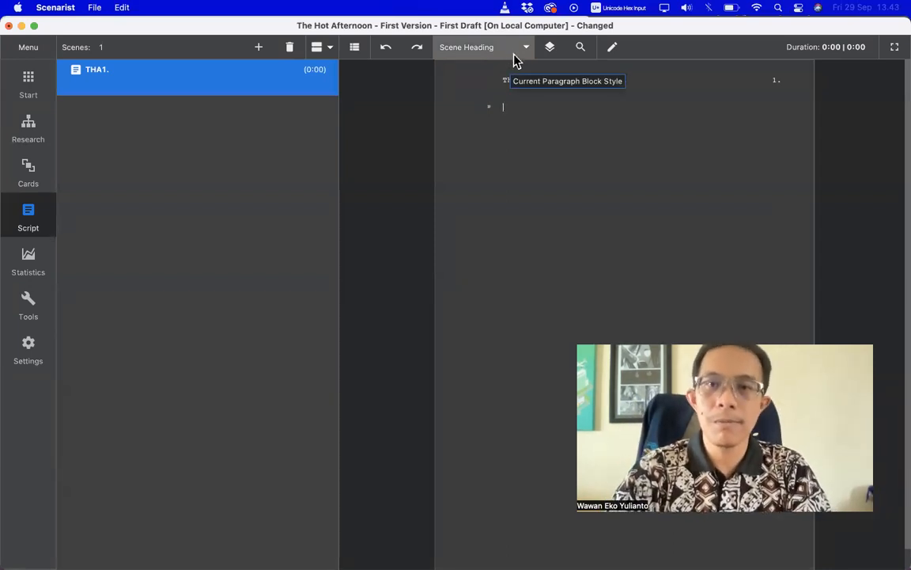
key(super+s)
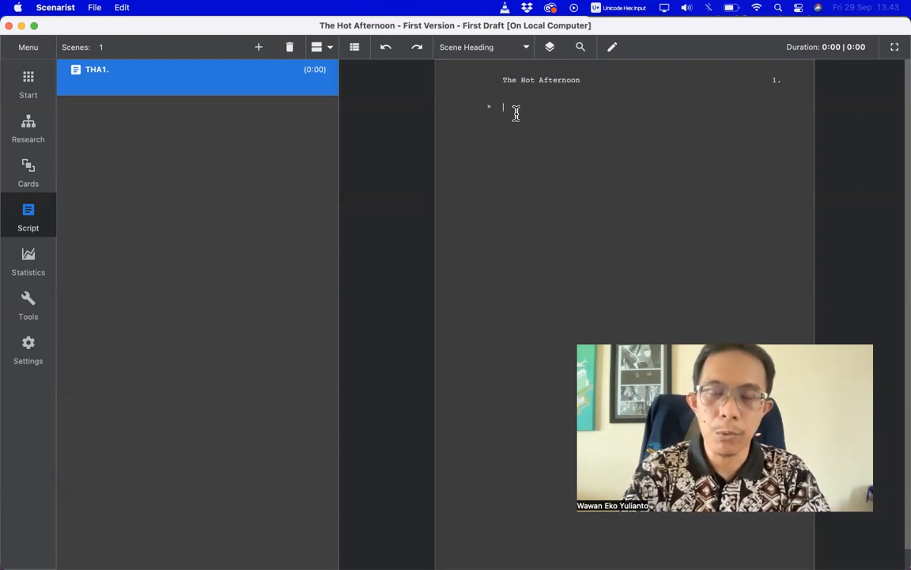
text(JUNGLE SCE)
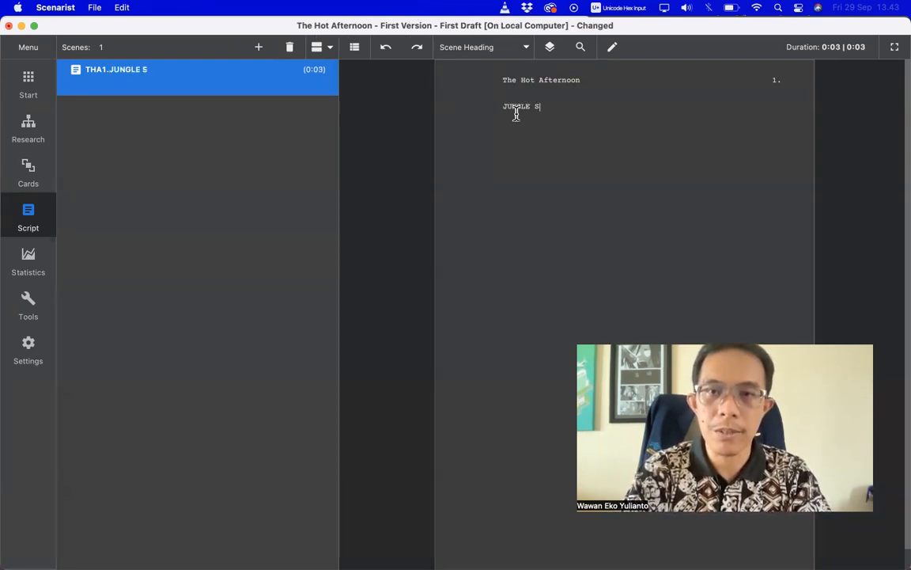
key(BackSpace)
key(BackSpace)
key(BackSpace)
key(BackSpace)
key(BackSpace)
key(BackSpace)
key(BackSpace)
key(BackSpace)
key(BackSpace)
key(BackSpace)
text(DESERT)
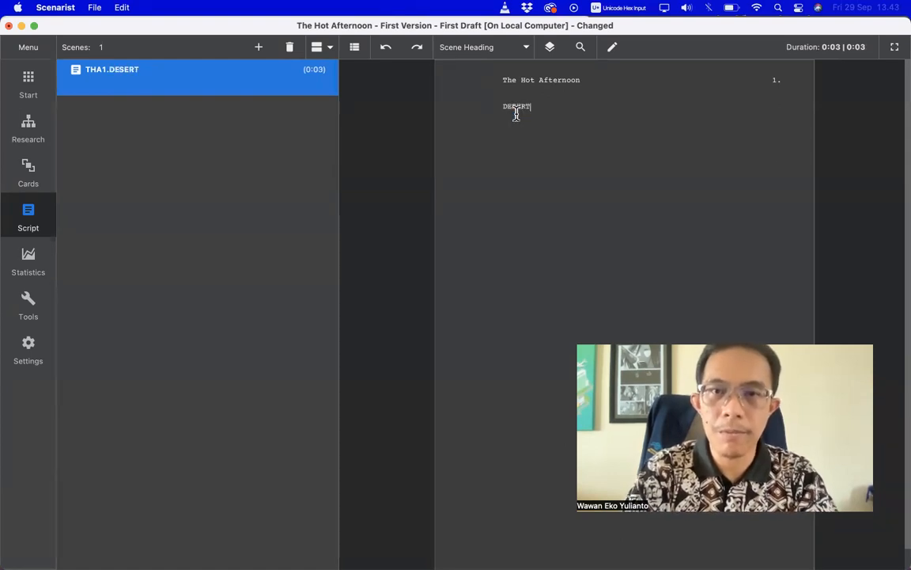
Set the first scene heading to "SUDDENLY, A DESERT", start an action paragraph below it and save the project.
key(super+shift+Left)
text(SUDDENTL)
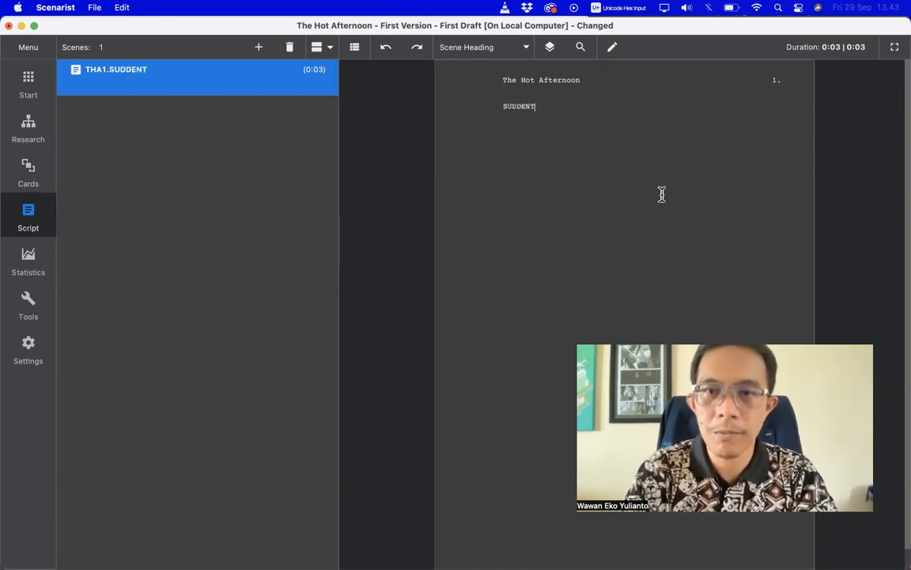
key(BackSpace)
key(BackSpace)
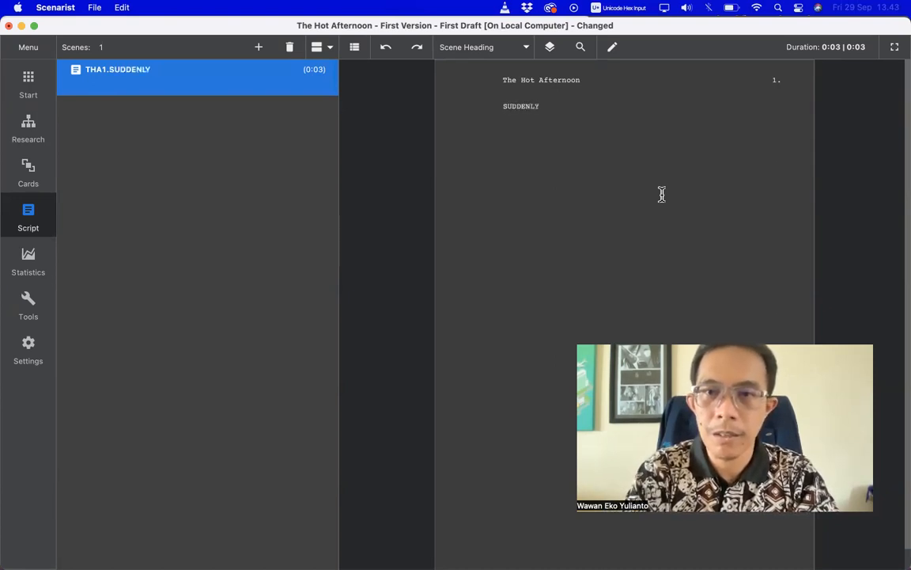
text(LY, A DESERT)
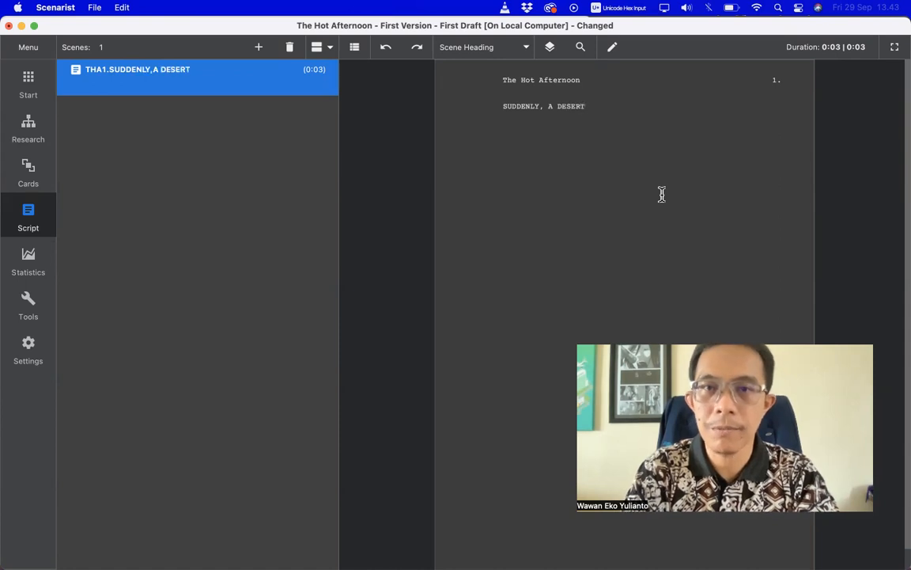
key(Return)
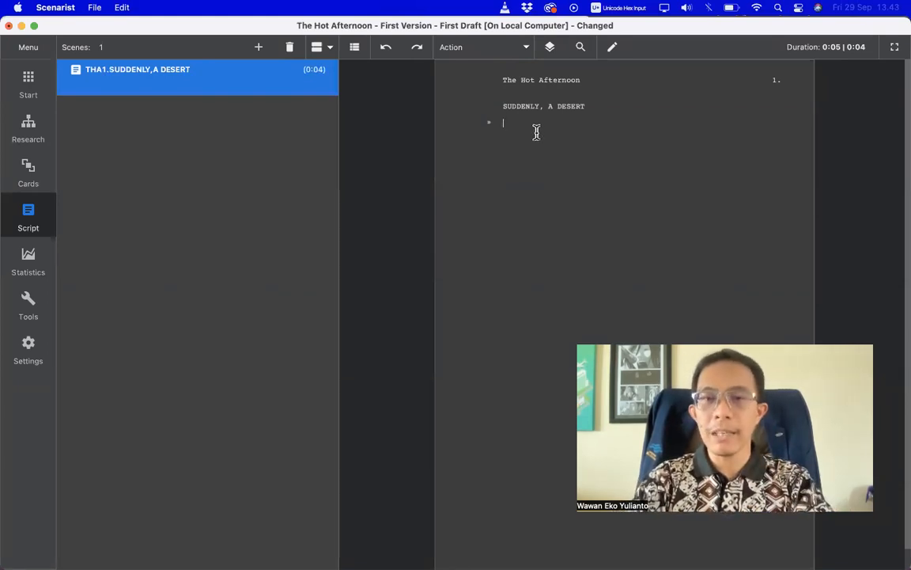
key(super+s)
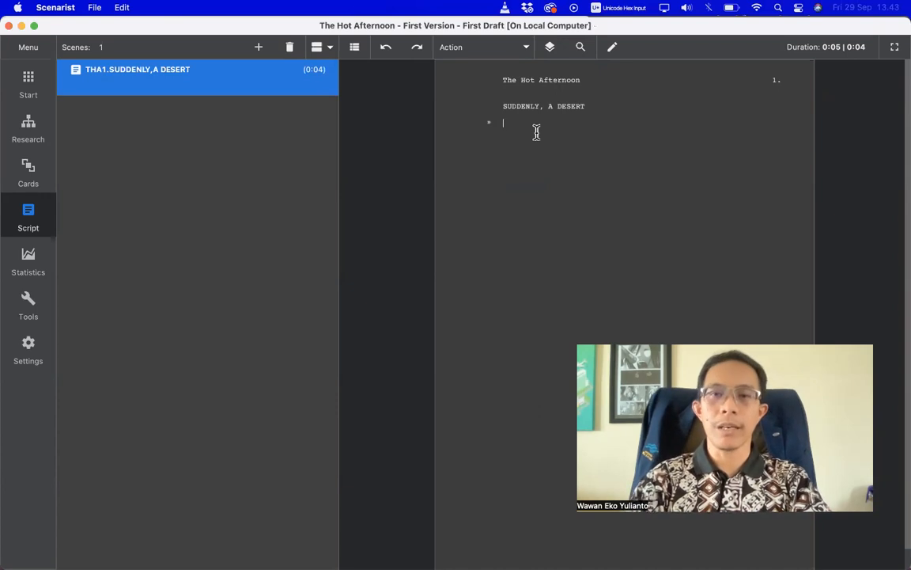
key(ctrl+Left)
scroll(492, 142, up, 2)
scroll(493, 143, up, 1)
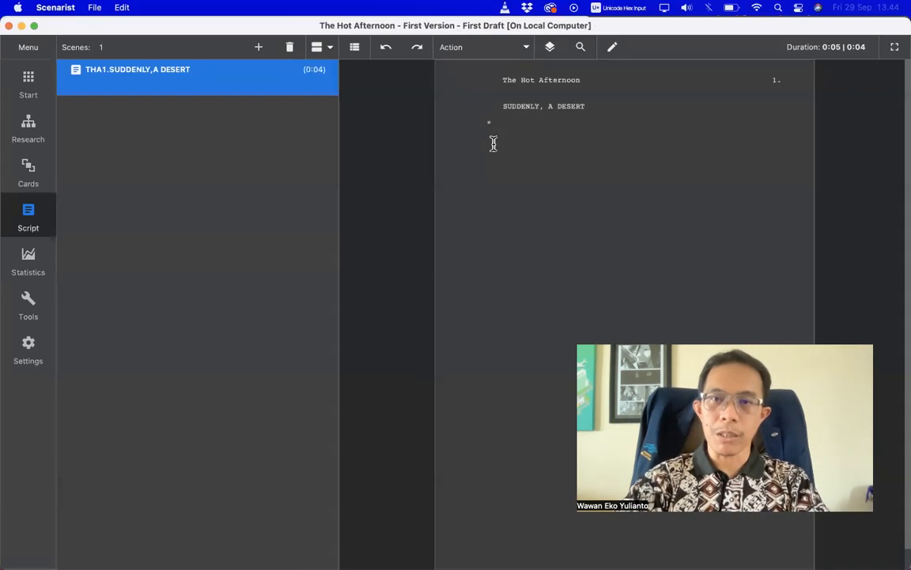
click(594, 106)
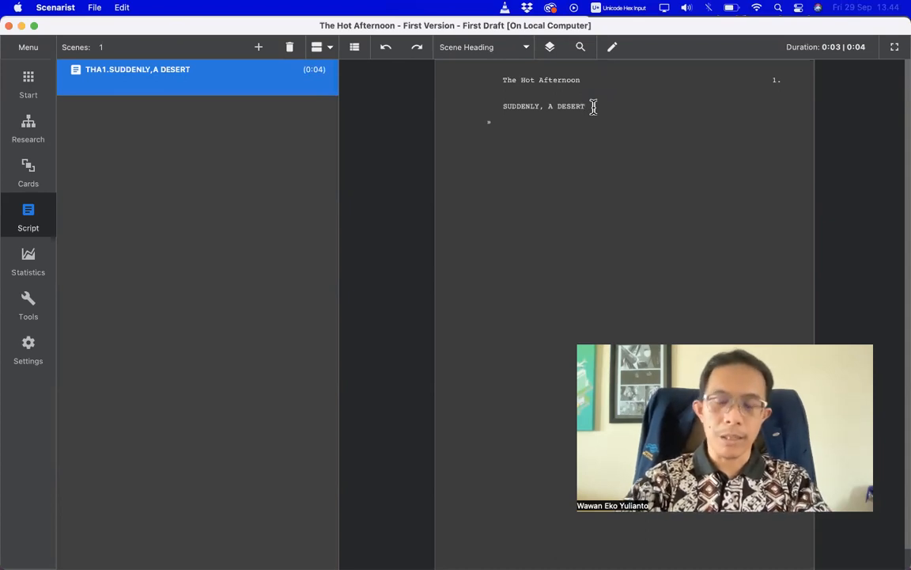
triple_click(593, 106)
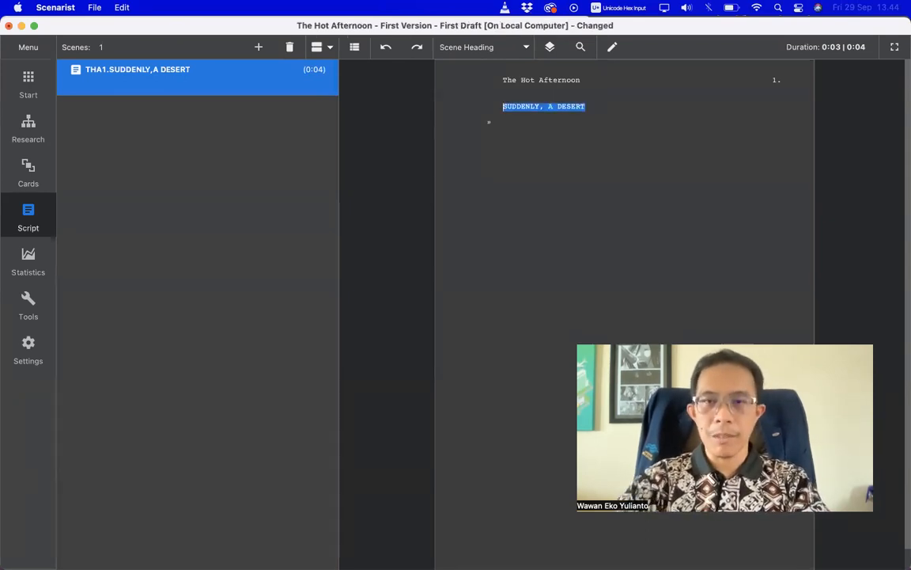
click(586, 106)
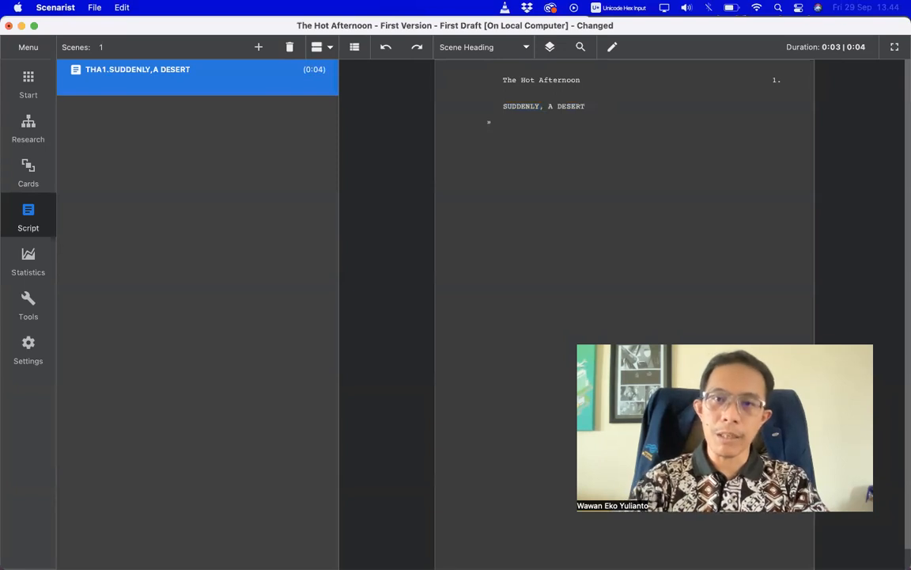
key(Return)
key(Up)
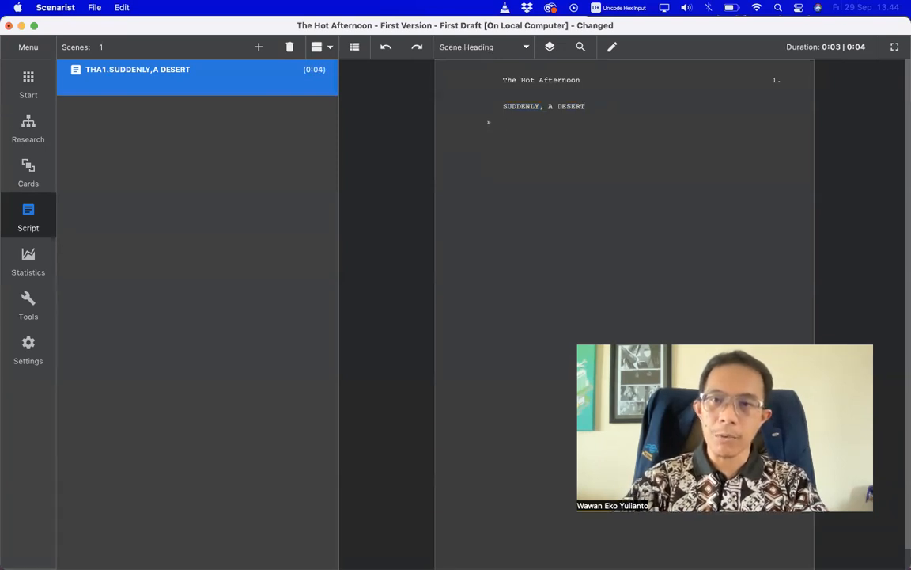
key(shift+super+Right)
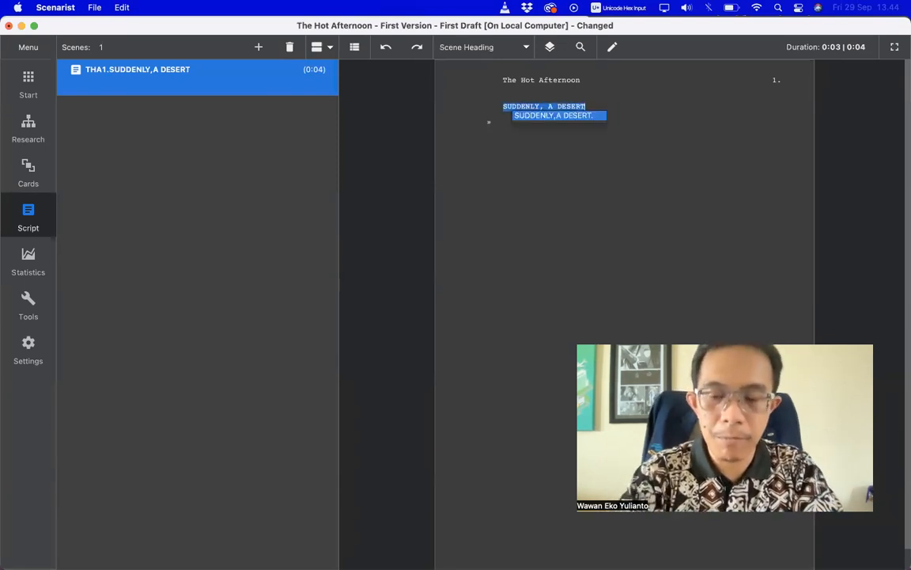
Add a second scene heading reading "FADE IN. DESERT" below "SUDDENLY, A DESERT", using the suggested Desert location.
key(Right)
key(Return)
text(Fad)
key(BackSpace)
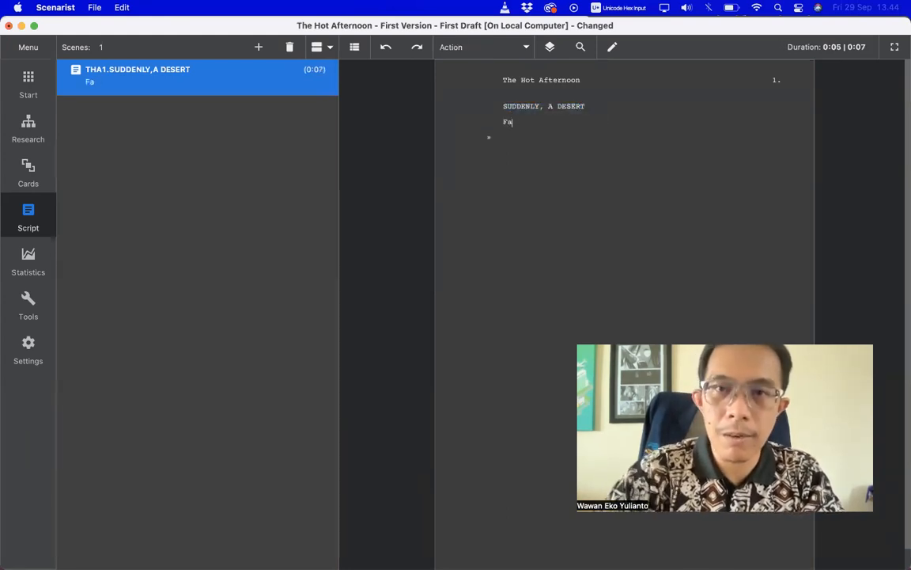
click(525, 47)
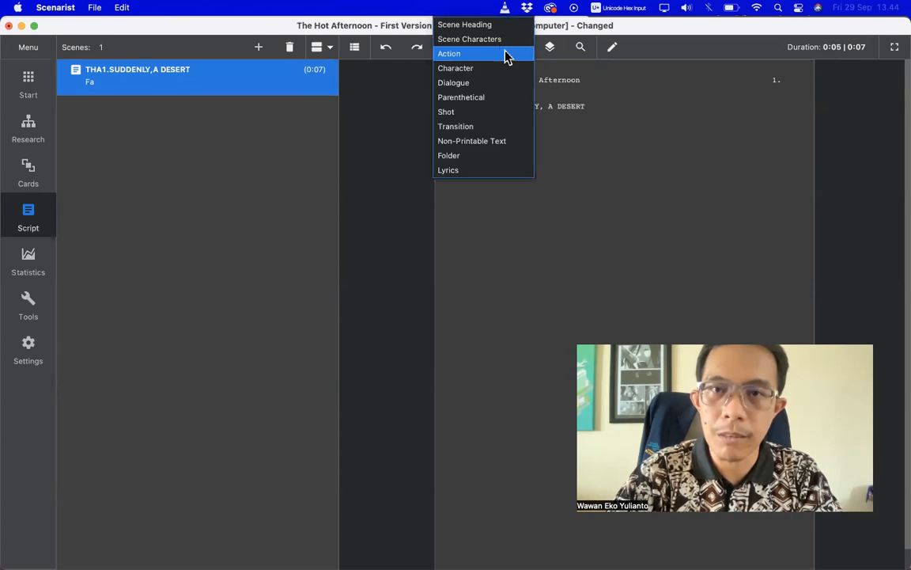
click(502, 27)
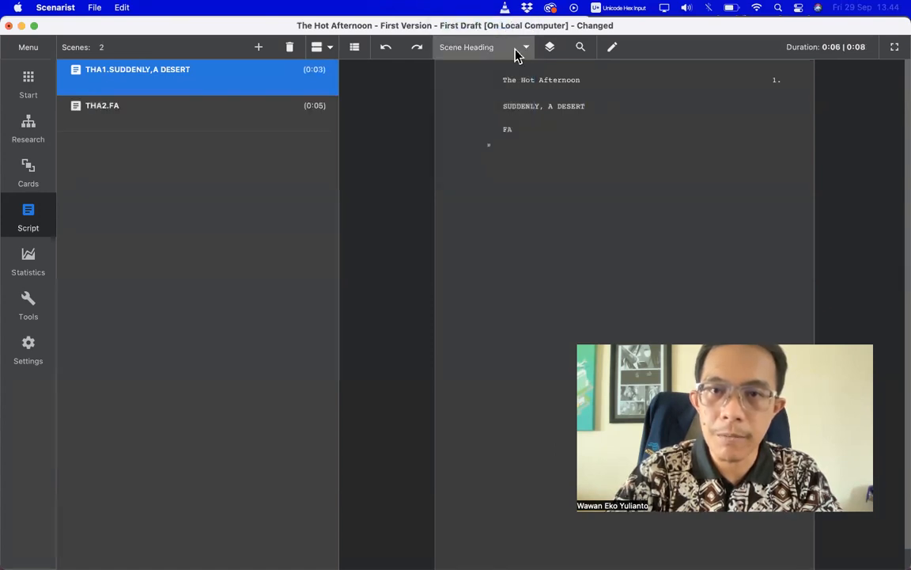
text(de IN.)
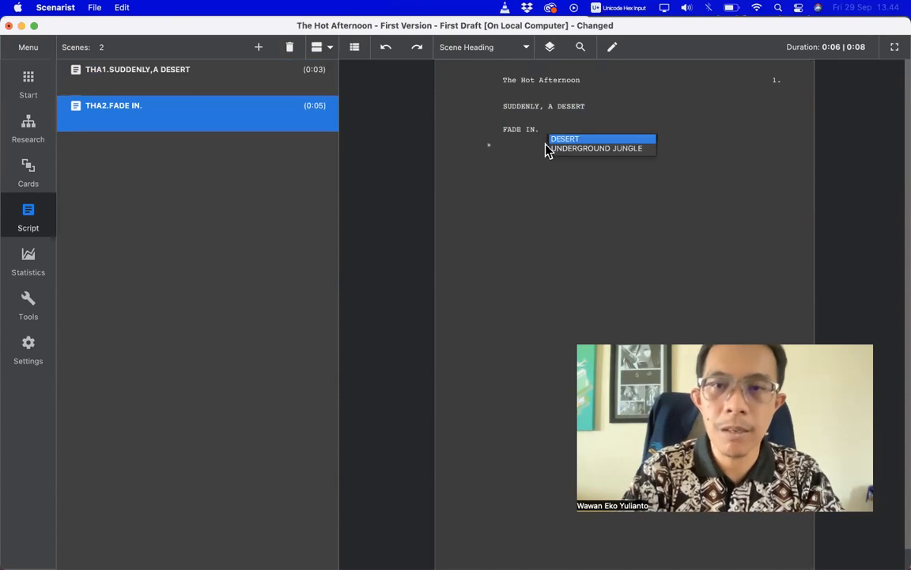
key(Return)
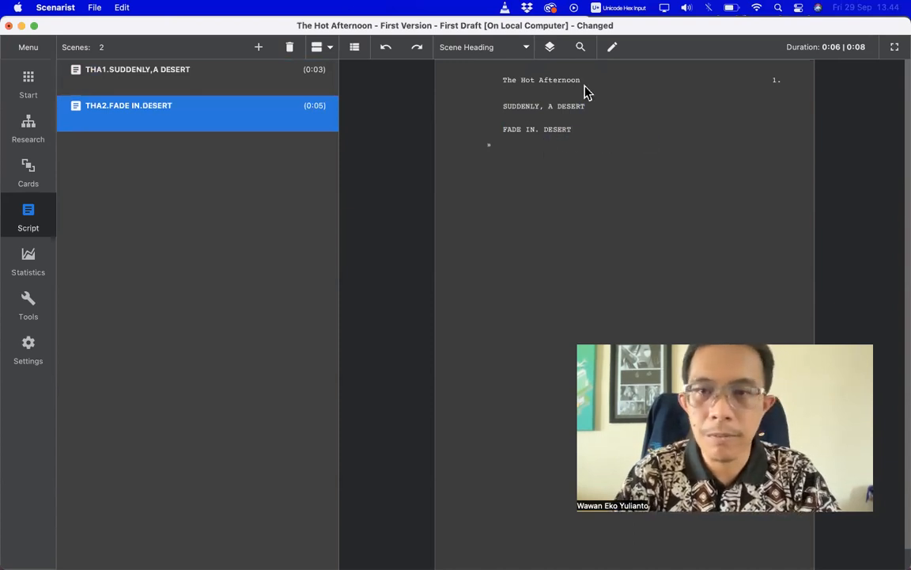
Add a third scene heading "EXT. DESERT. AFTERNOON" using the suggested Desert location, and start an action paragraph below it.
key(Return)
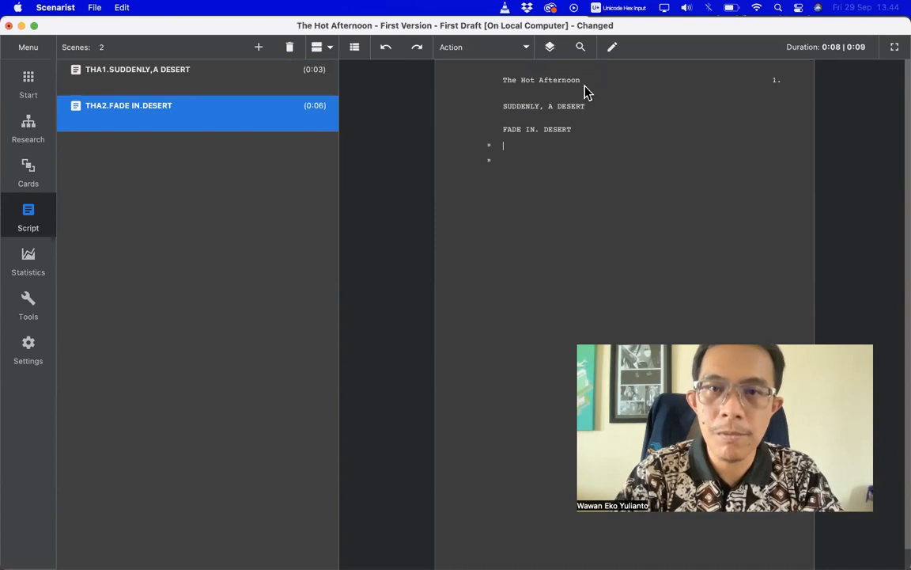
click(510, 44)
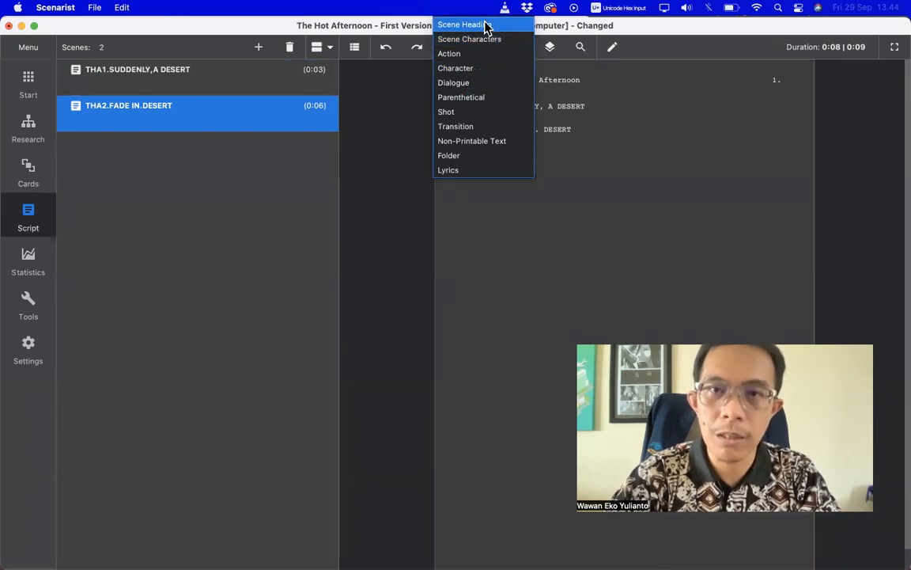
click(486, 24)
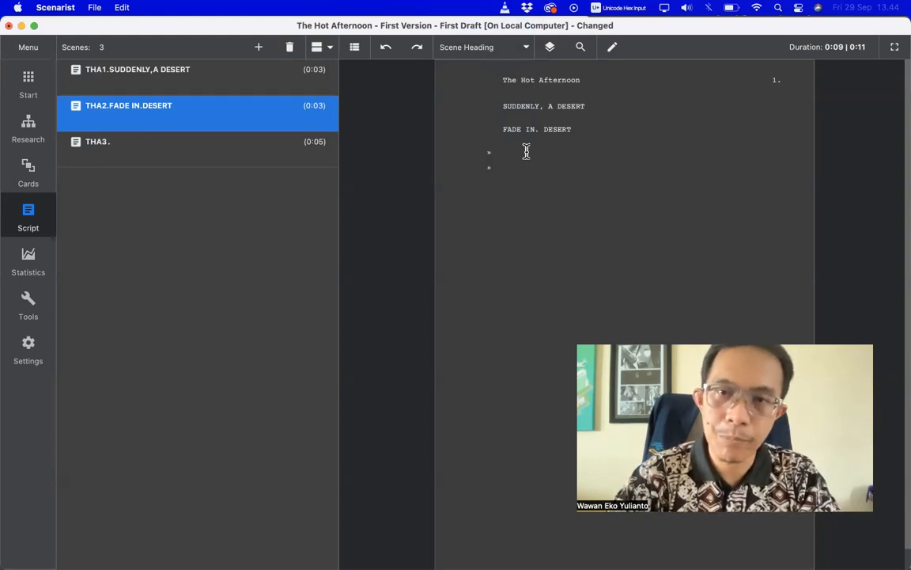
text(EXT.)
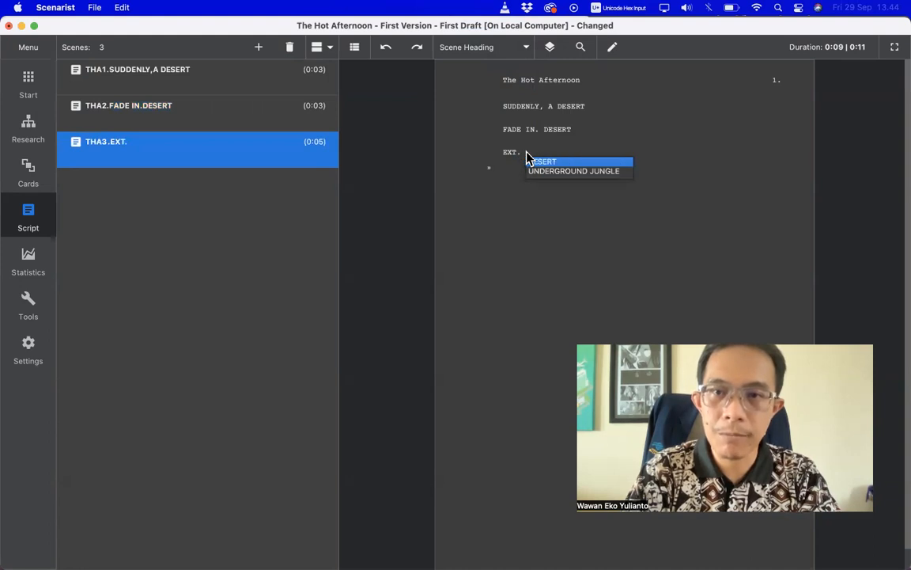
click(528, 159)
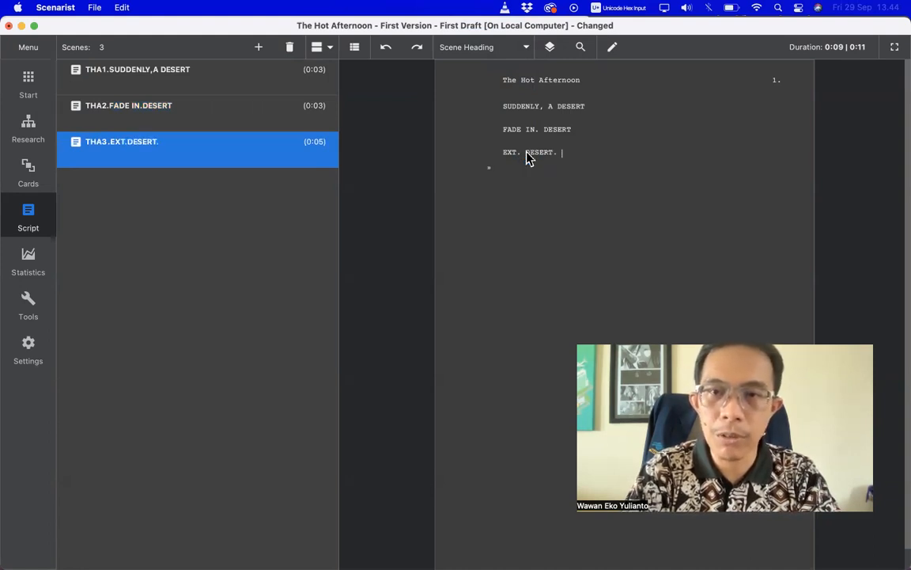
text(AFTERNOON)
key(Return)
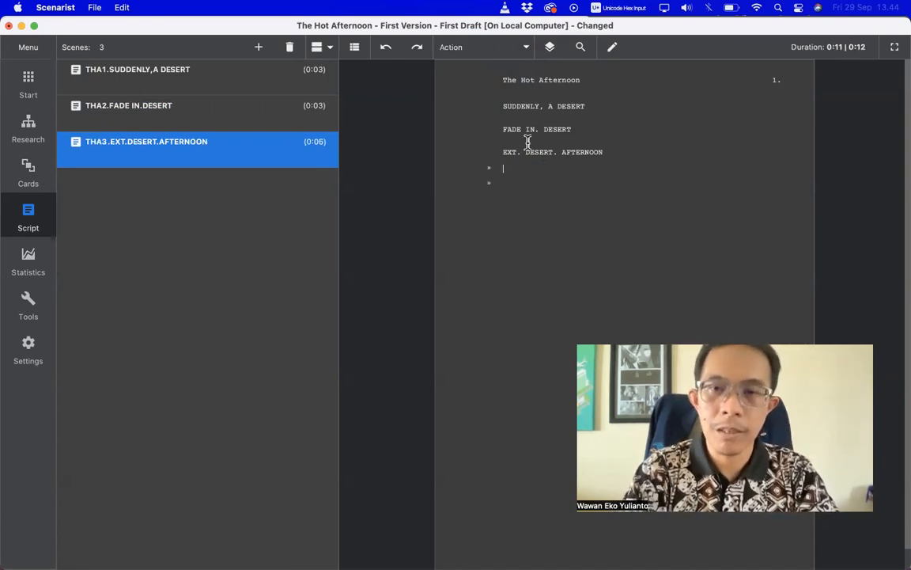
Write the action "A tiger opens his eyes to see sand dunes. The sky is very clear in the color of tangerine." and save the project.
text(A tiger opens)
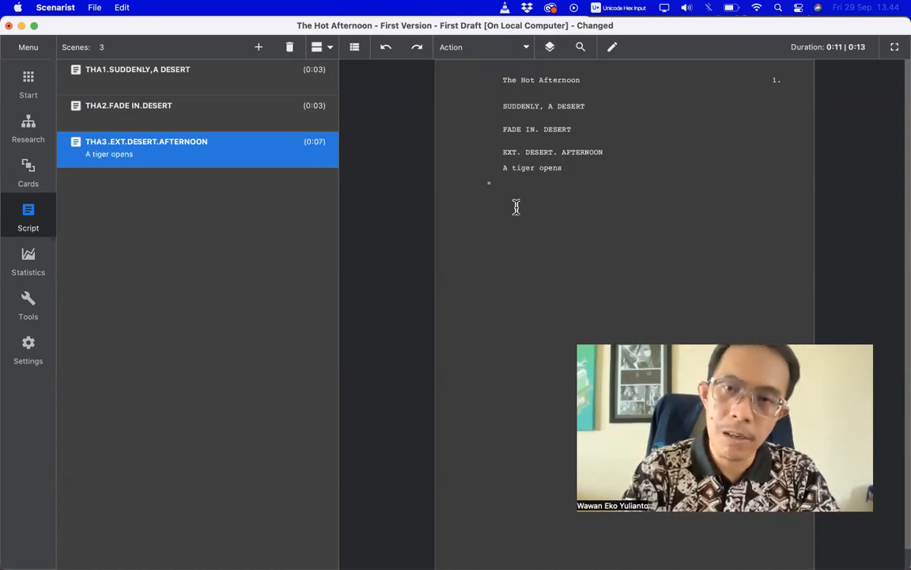
text( his eyes to see a)
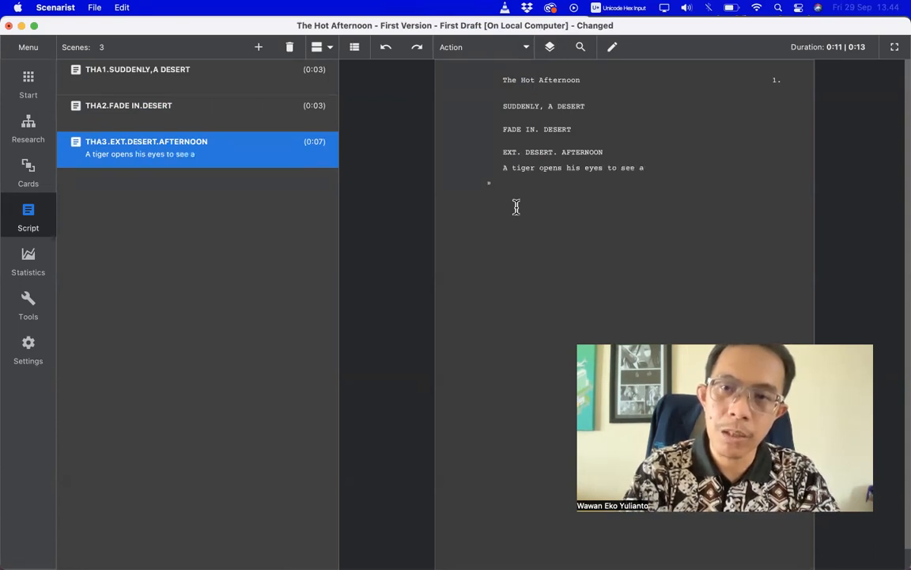
text( d)
key(BackSpace)
key(BackSpace)
key(BackSpace)
text(sand dun)
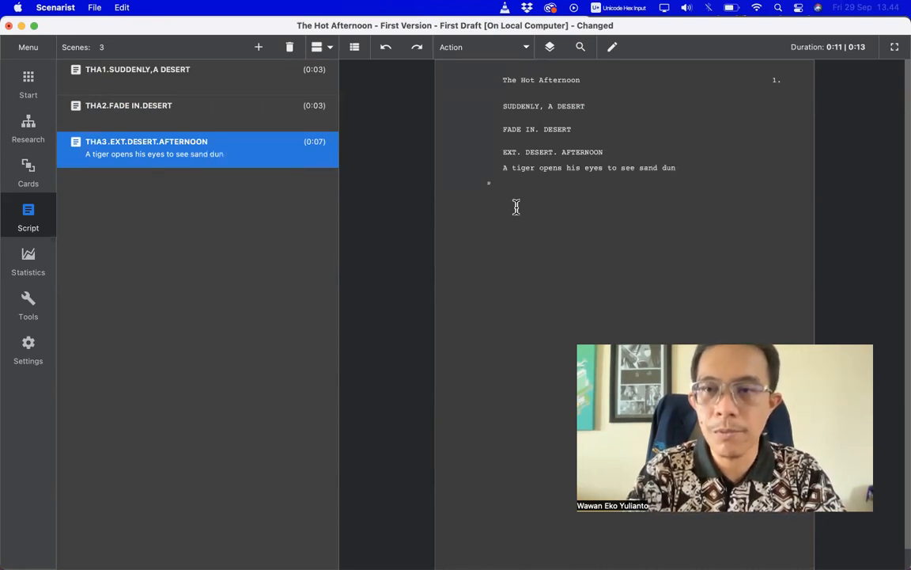
text(es. The s)
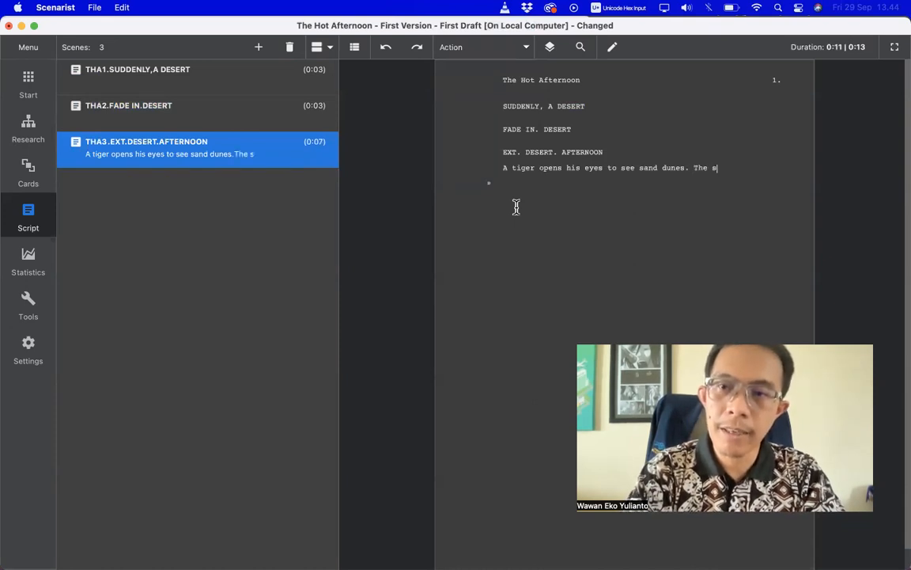
text(ky is very clea)
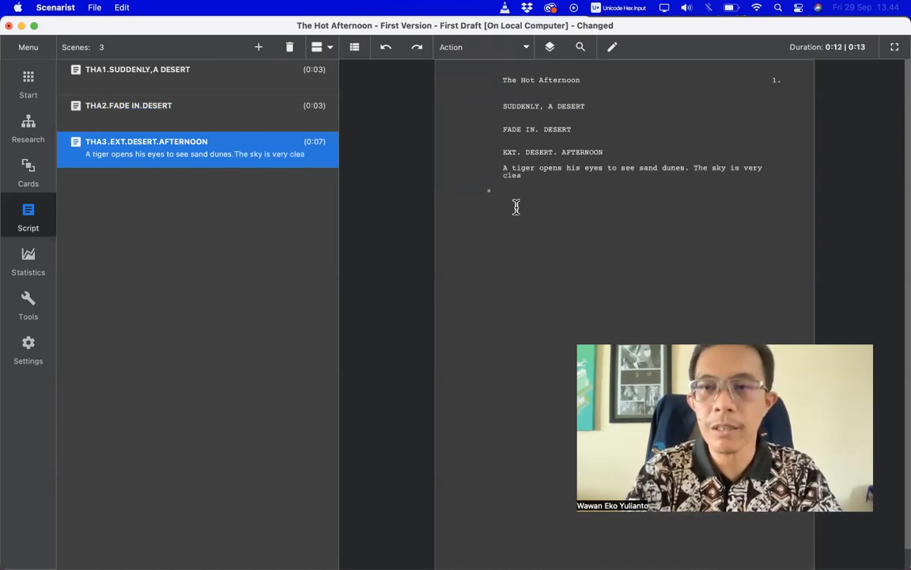
text(r in the color of)
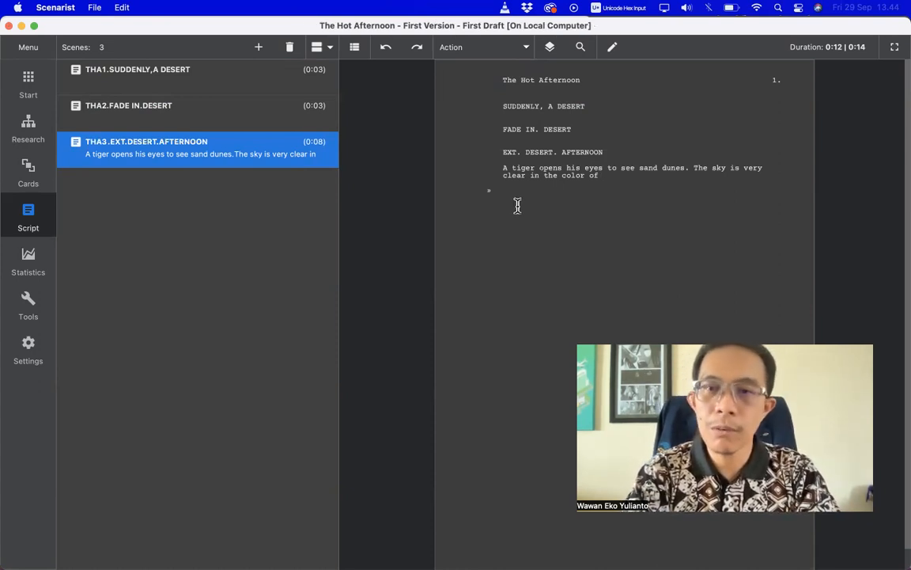
text(tangerine)
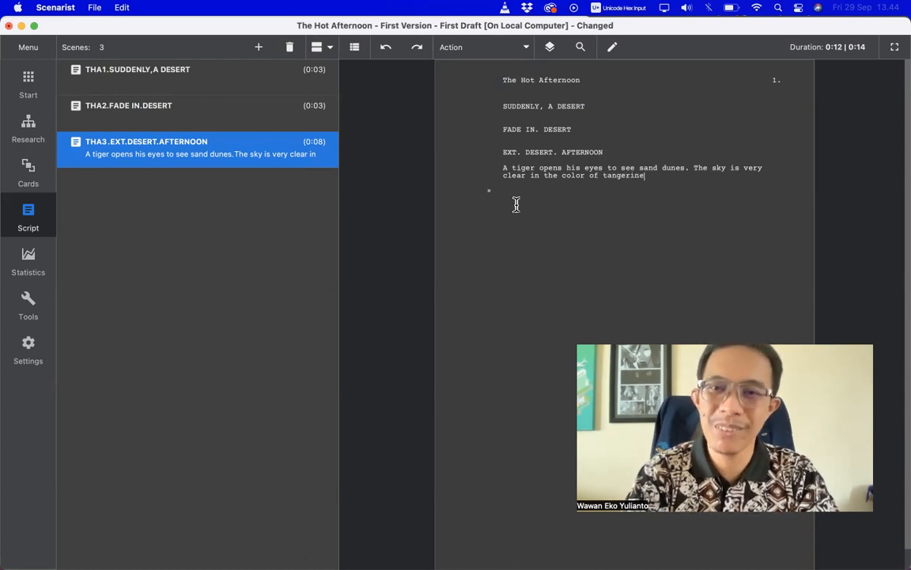
key(BackSpace)
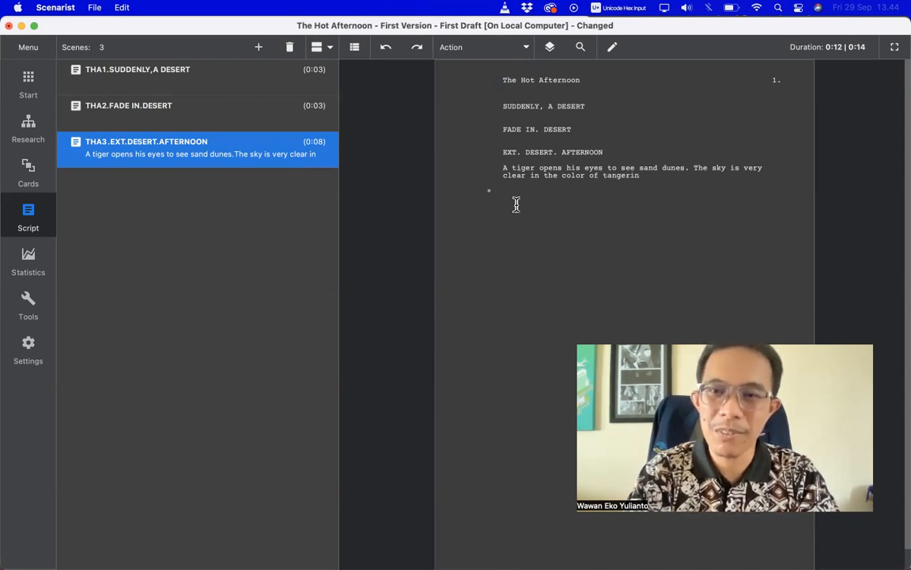
text(e.)
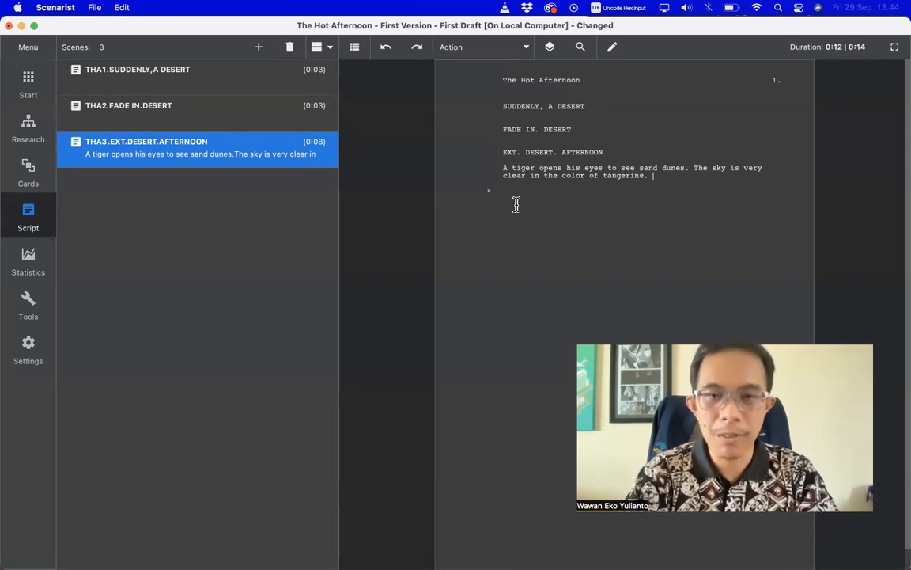
key(super+s)
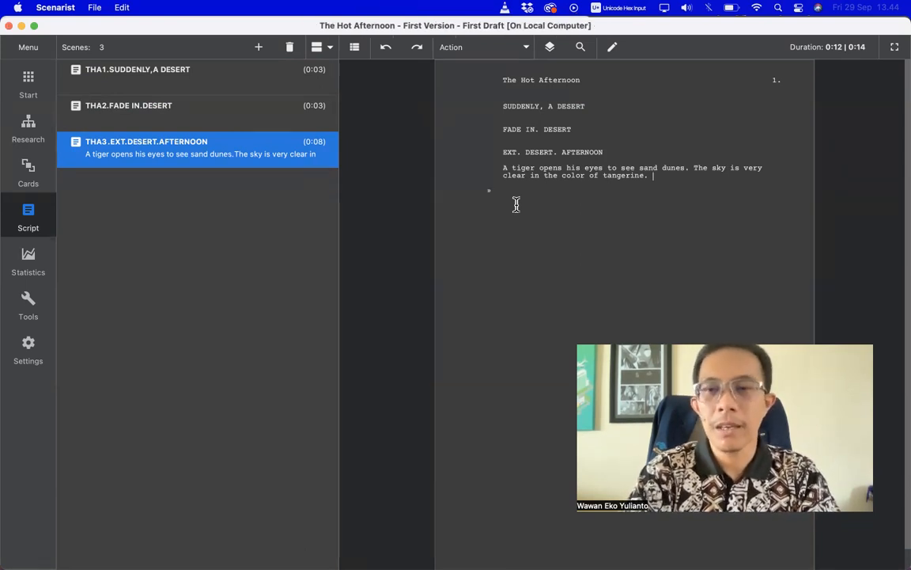
Continue the action paragraph with "The wind blows smoothly, but it does not give any sense of coolness." and save the project.
text(The)
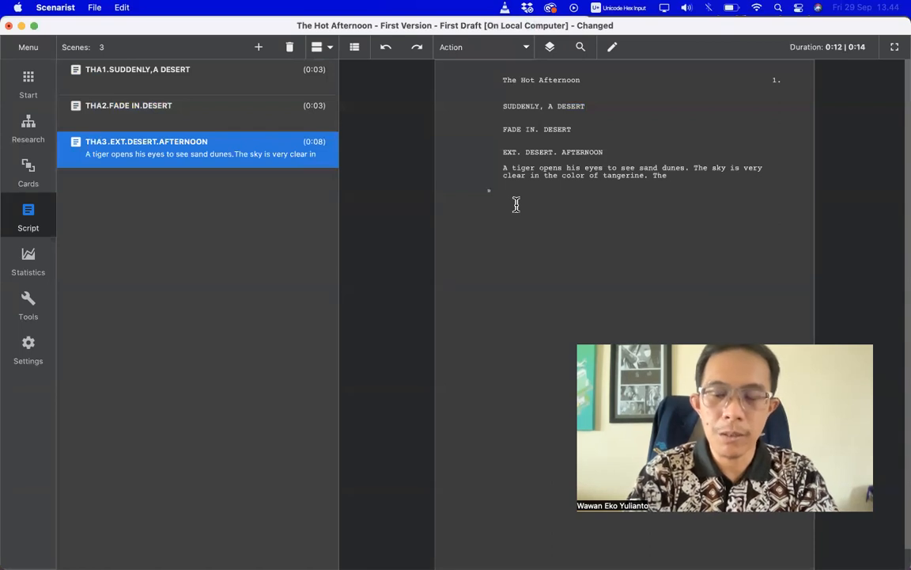
text( wind blows s)
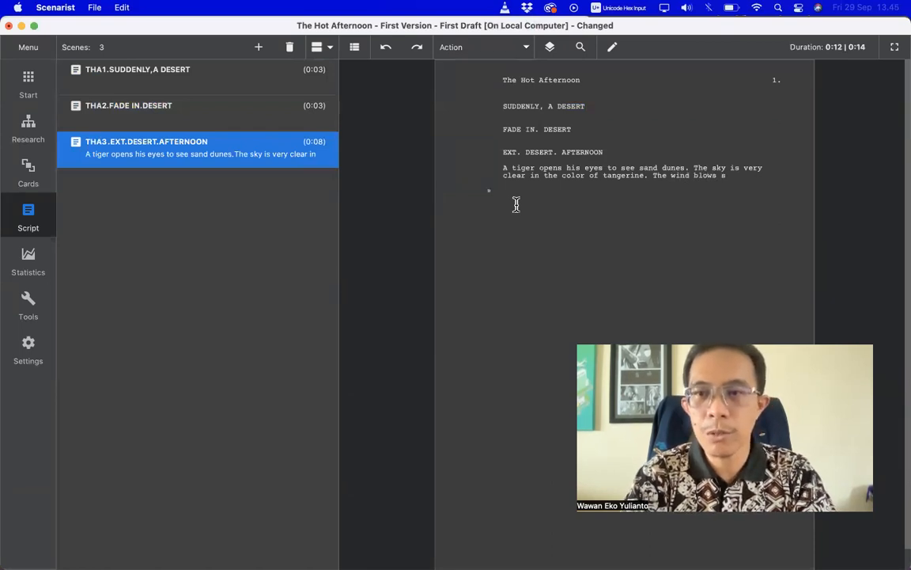
text(moothly, bu)
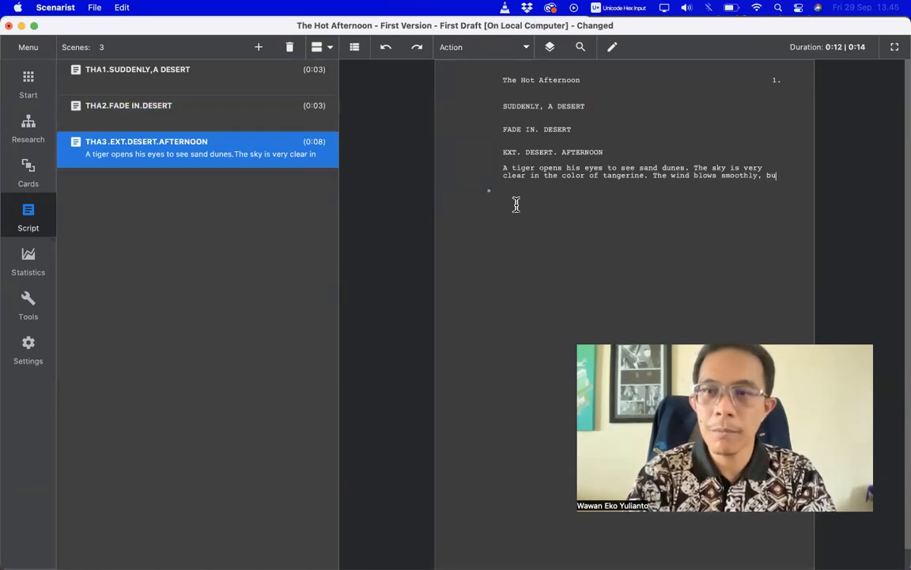
text(t it does)
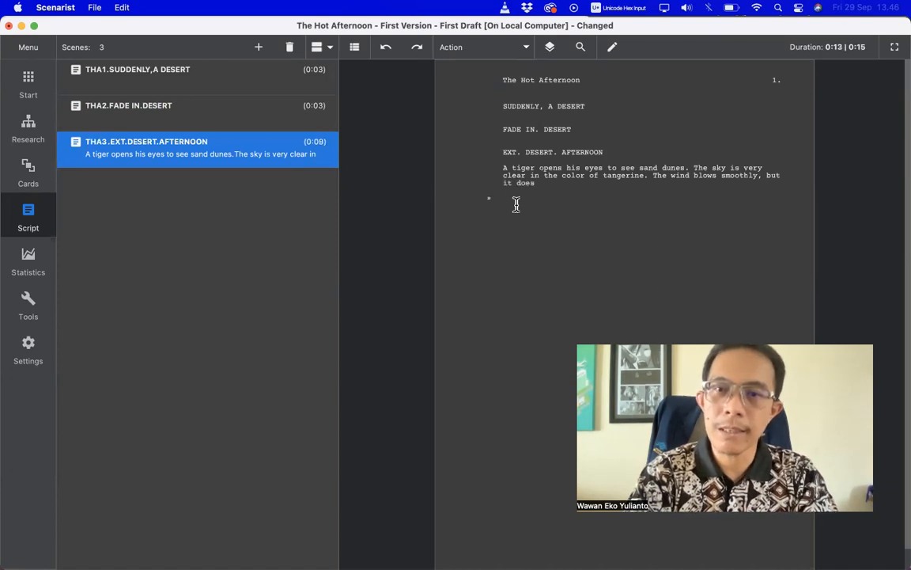
text( not give an)
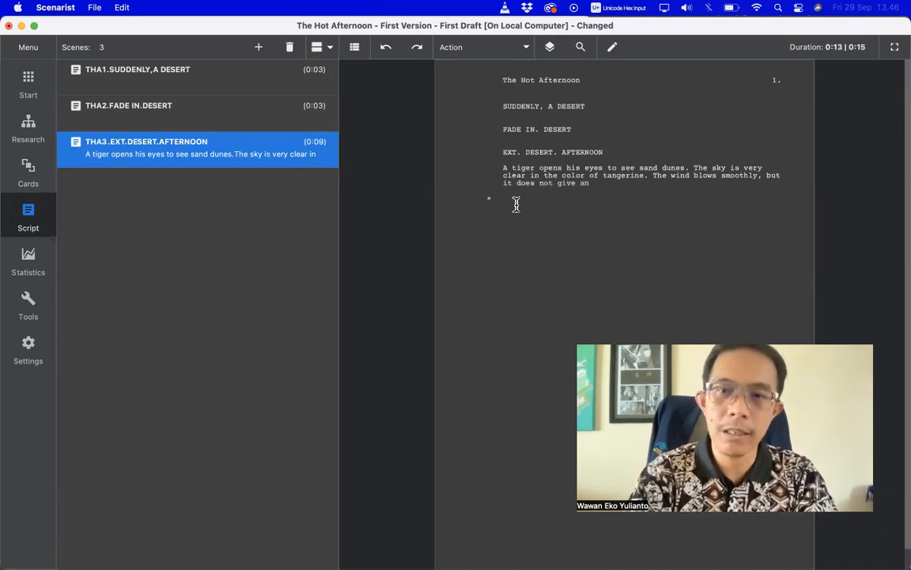
text(y sense of frens)
key(BackSpace)
key(BackSpace)
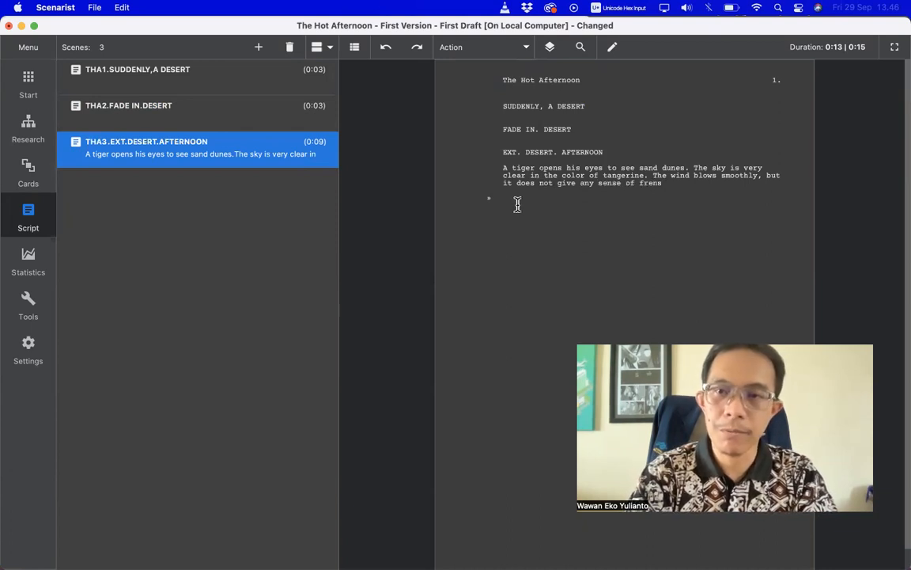
text(shness)
key(BackSpace)
key(BackSpace)
key(BackSpace)
key(BackSpace)
key(BackSpace)
key(BackSpace)
key(BackSpace)
key(BackSpace)
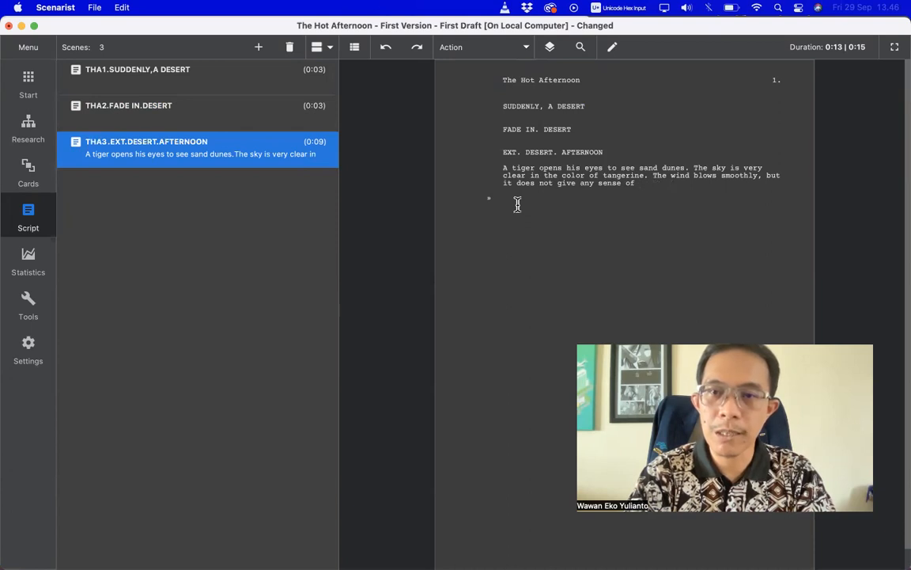
text(coolness.)
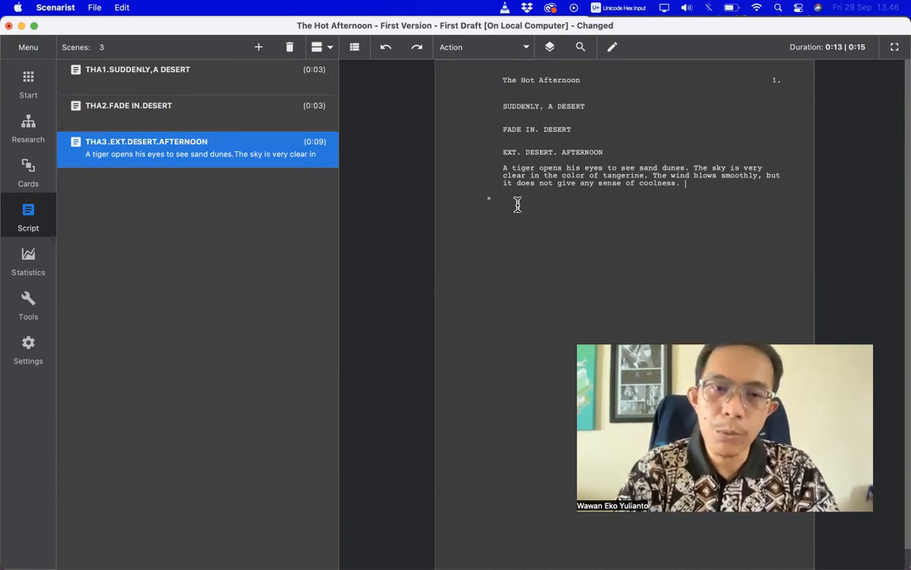
key(super+s)
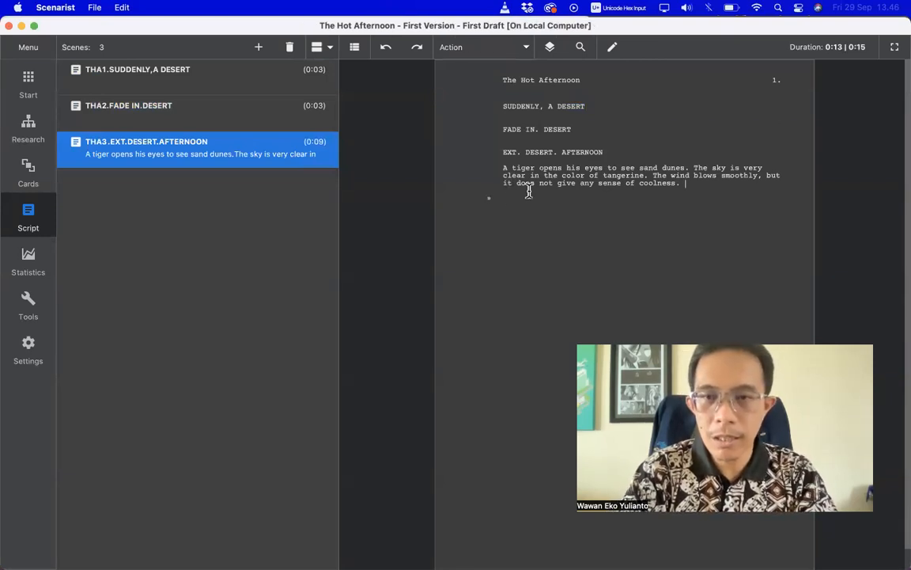
Save the project and write a new action paragraph: "The tiger tries to look around and only finds sand dunes.".
key(Return)
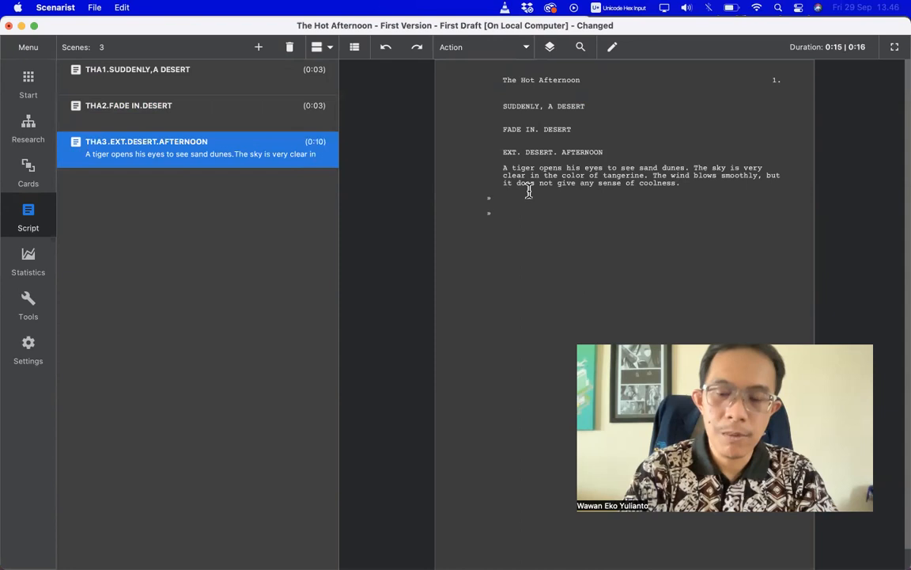
key(super+s)
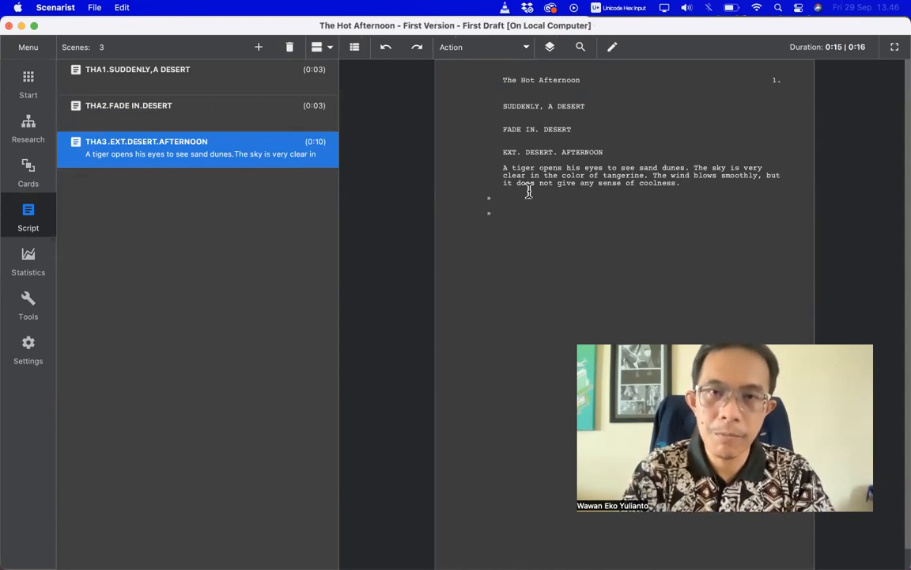
text(The )
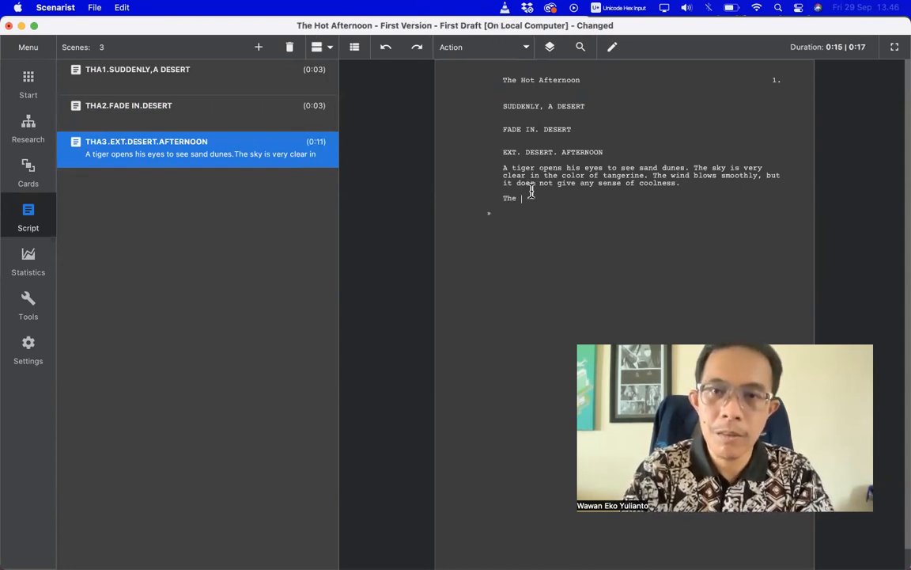
text(tige)
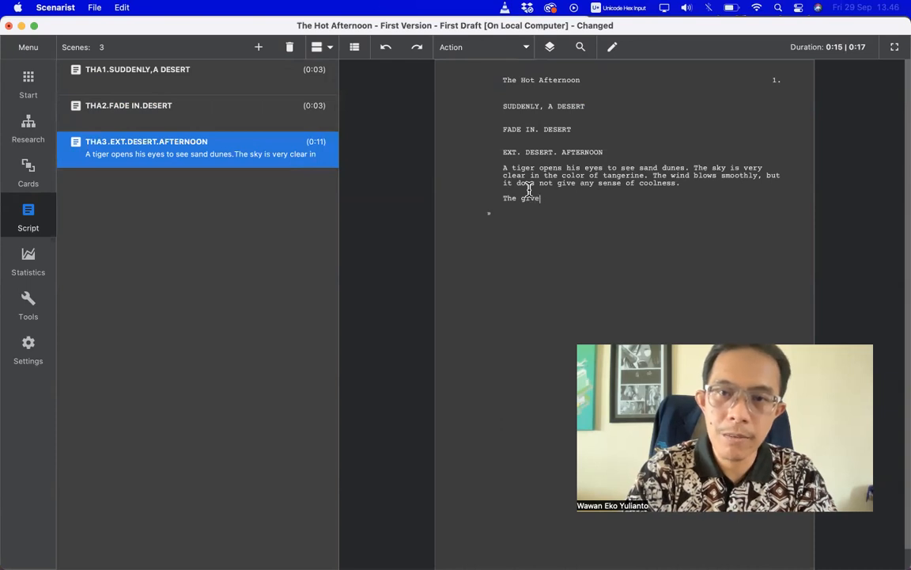
text(r)
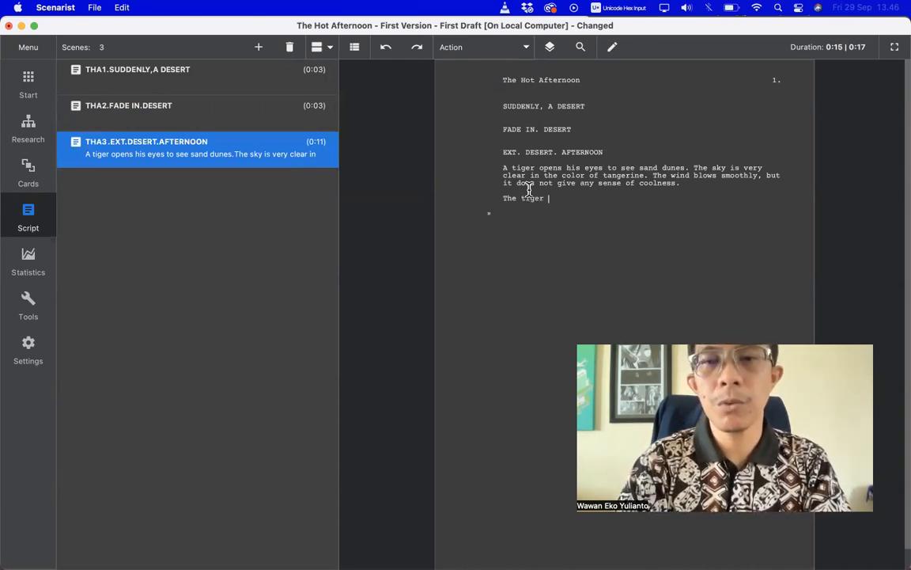
text(,  tries to l)
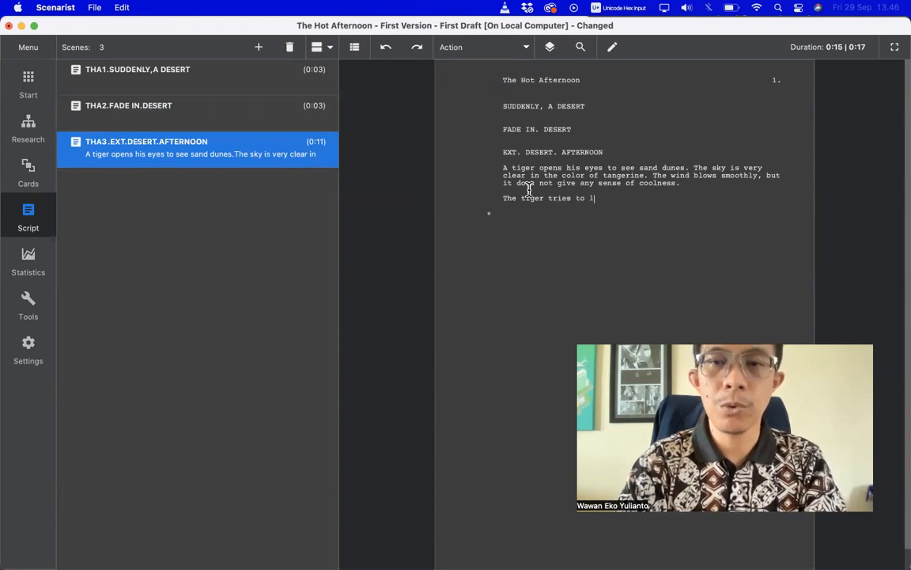
text(ook around)
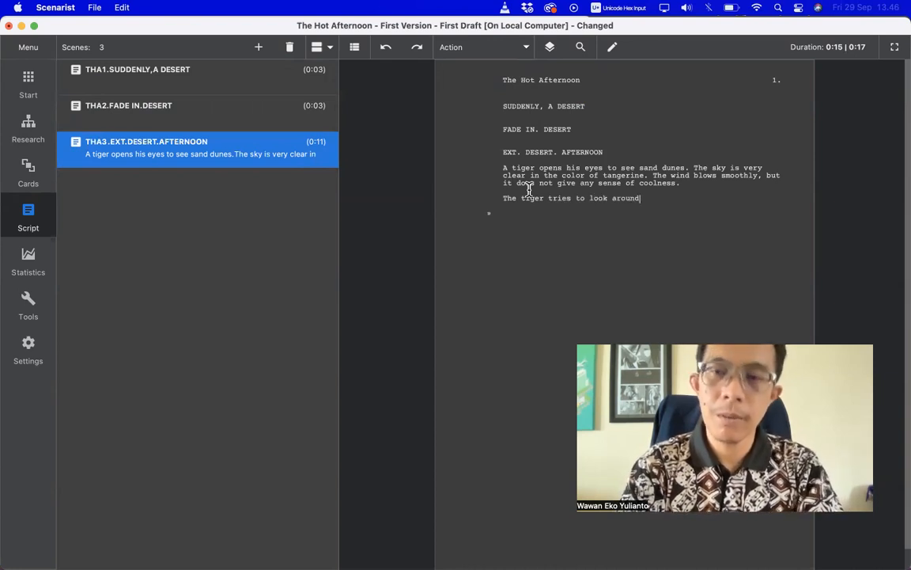
text( and onlyl)
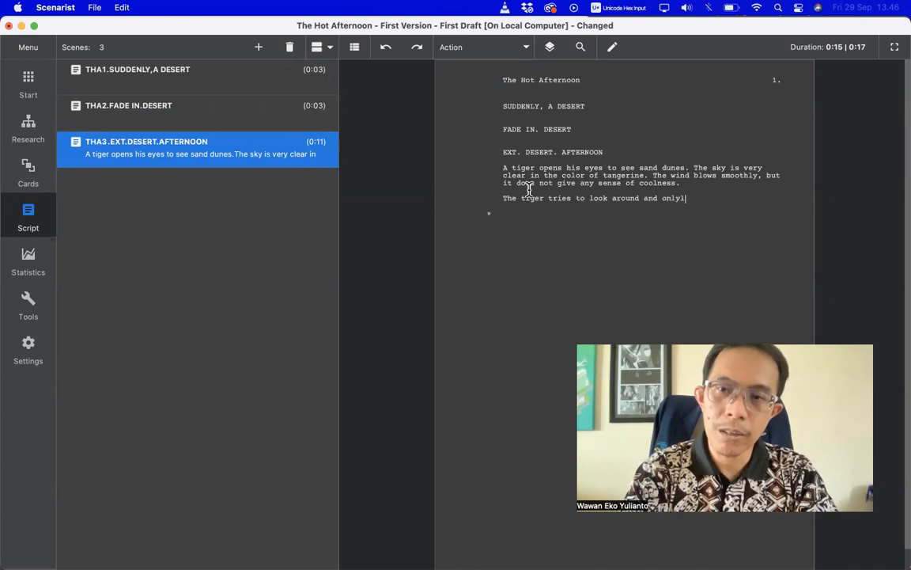
text( find)
key(BackSpace)
key(BackSpace)
key(BackSpace)
text(y finds)
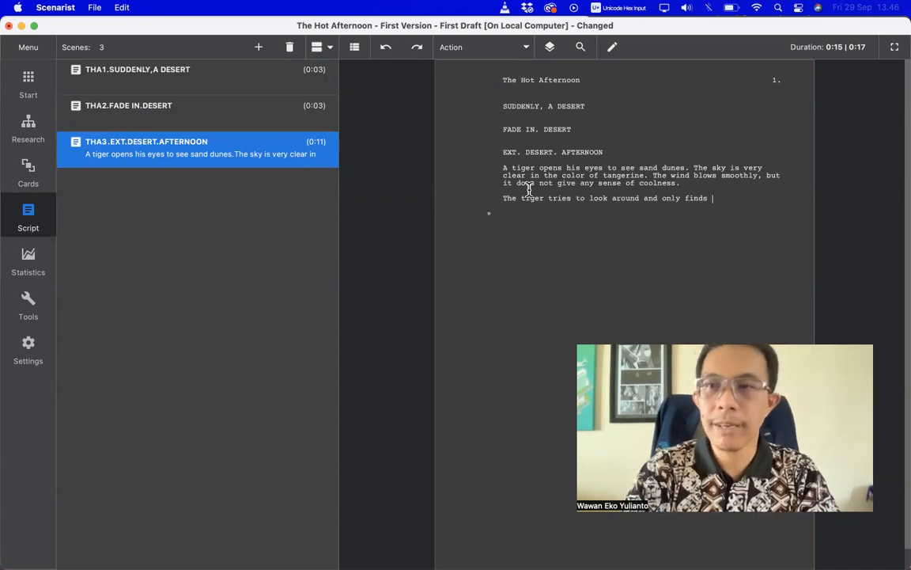
text( sand dune)
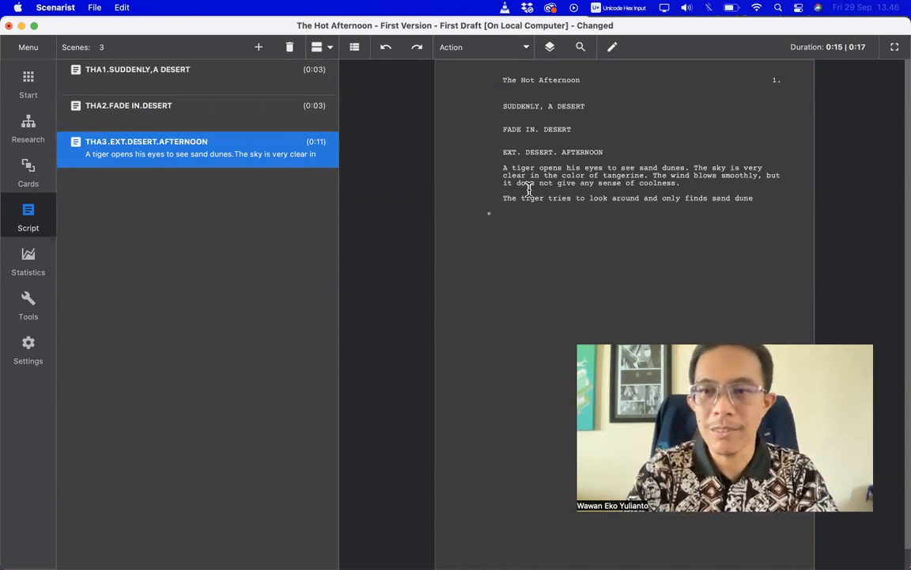
text(s.)
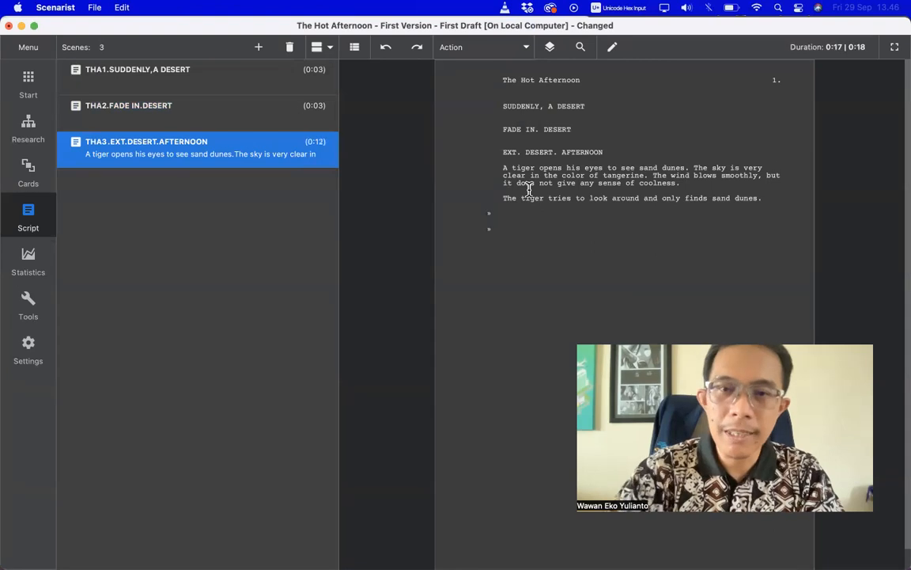
Add the character cue "DIEGO" below the second action paragraph, with an empty parenthetical line beneath it.
click(484, 47)
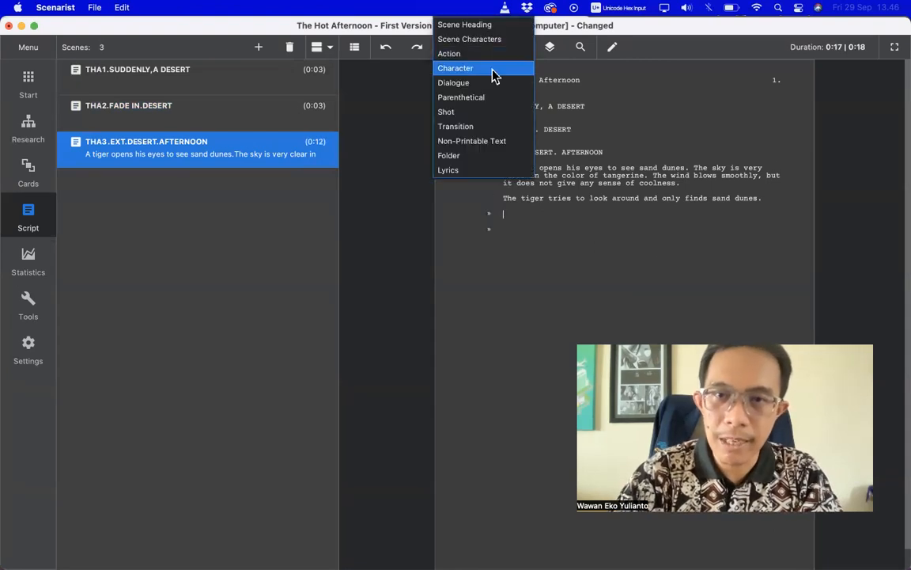
click(486, 70)
text(DIEGO)
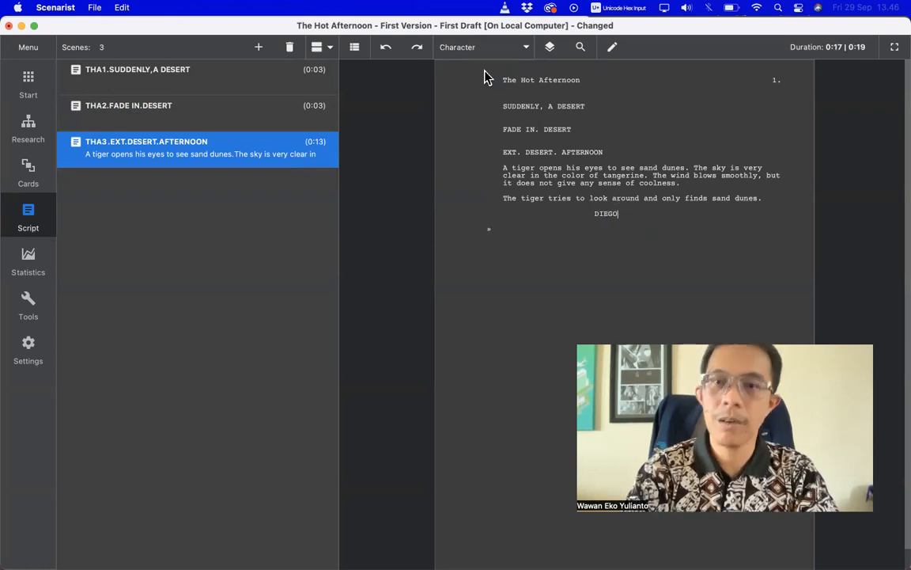
key(Return)
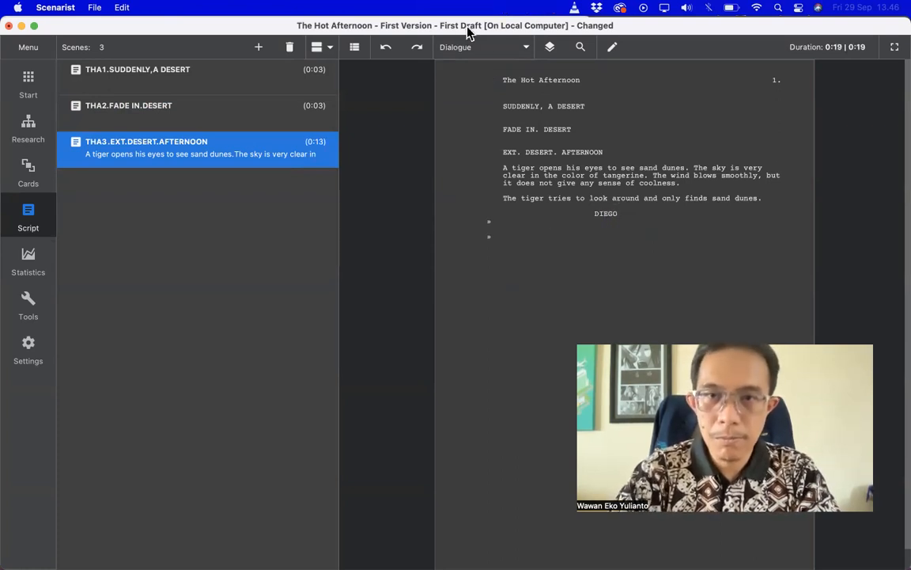
click(467, 47)
click(461, 97)
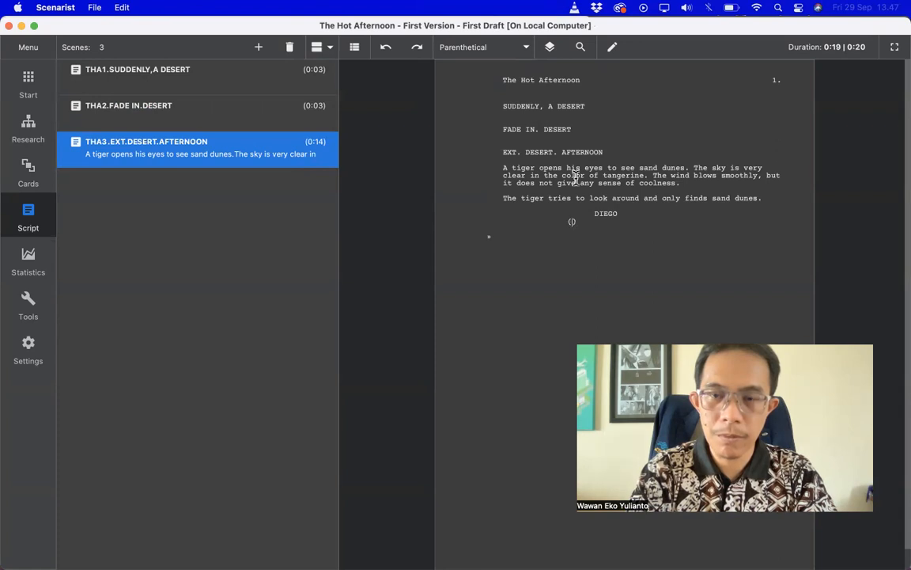
text(Confused)
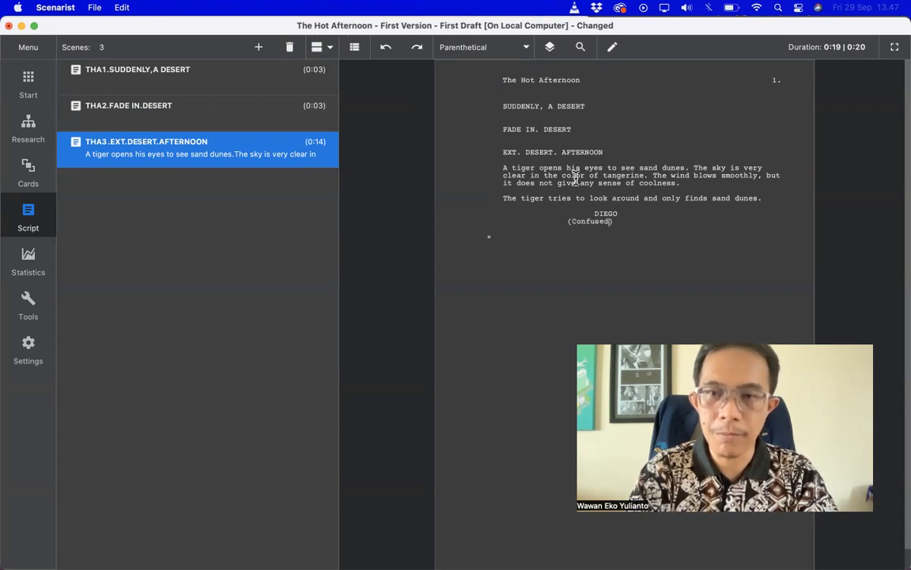
key(BackSpace)
key(BackSpace)
key(BackSpace)
key(BackSpace)
key(BackSpace)
key(BackSpace)
key(BackSpace)
key(BackSpace)
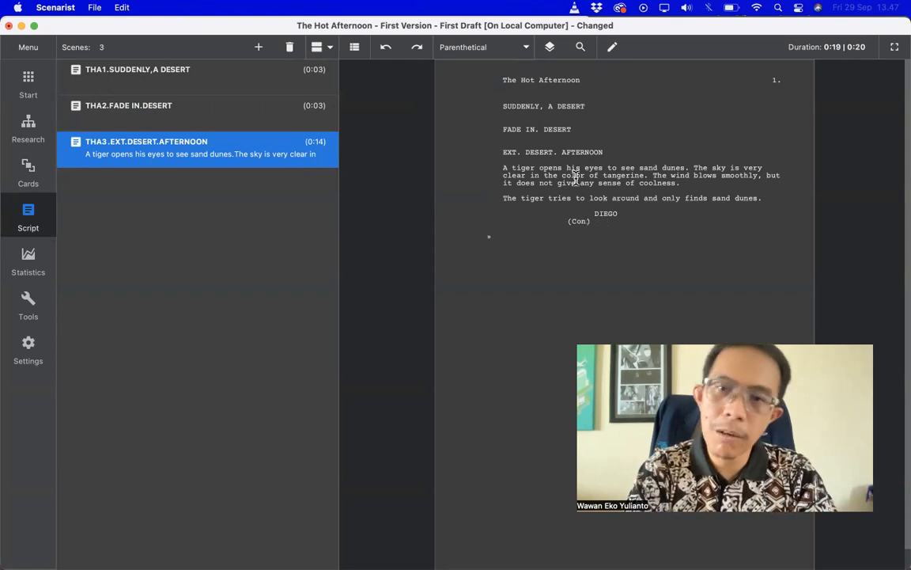
Fill in Diego's parenthetical as "Whispering" and write his dialogue "Where am I? Who come?" below it.
text(Whispering)
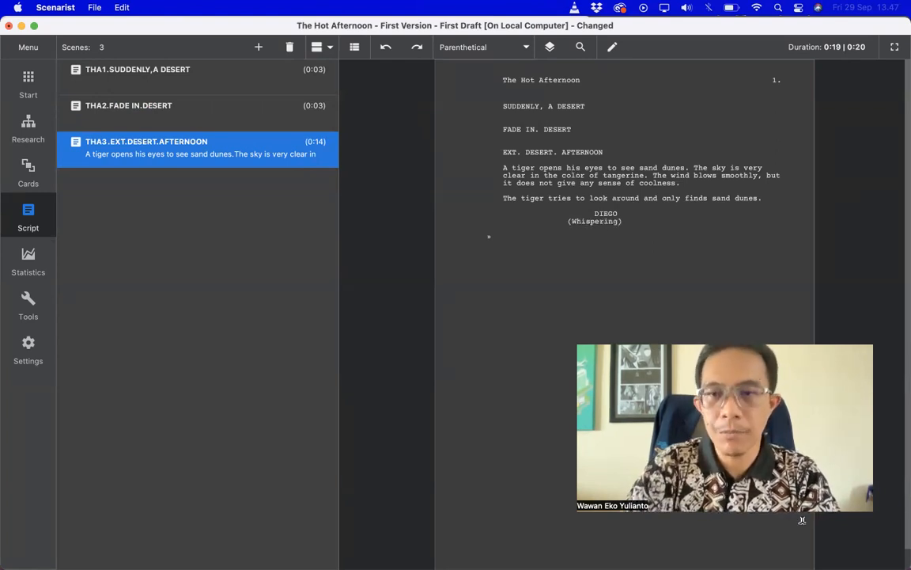
key(Return)
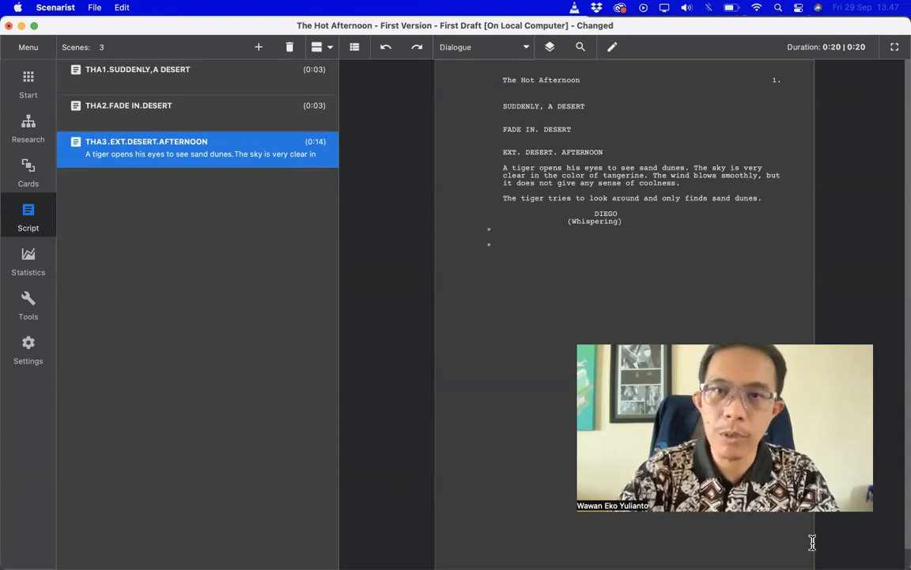
click(474, 51)
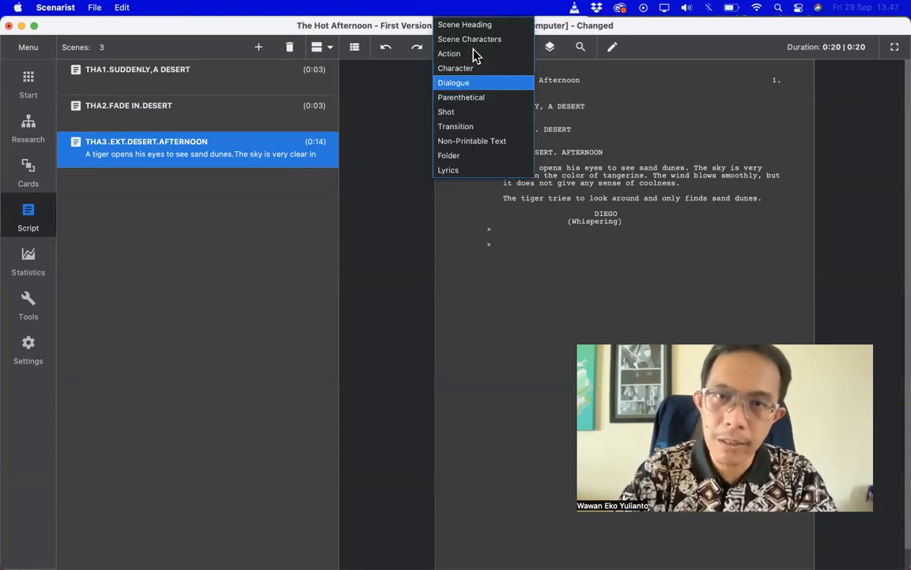
click(463, 83)
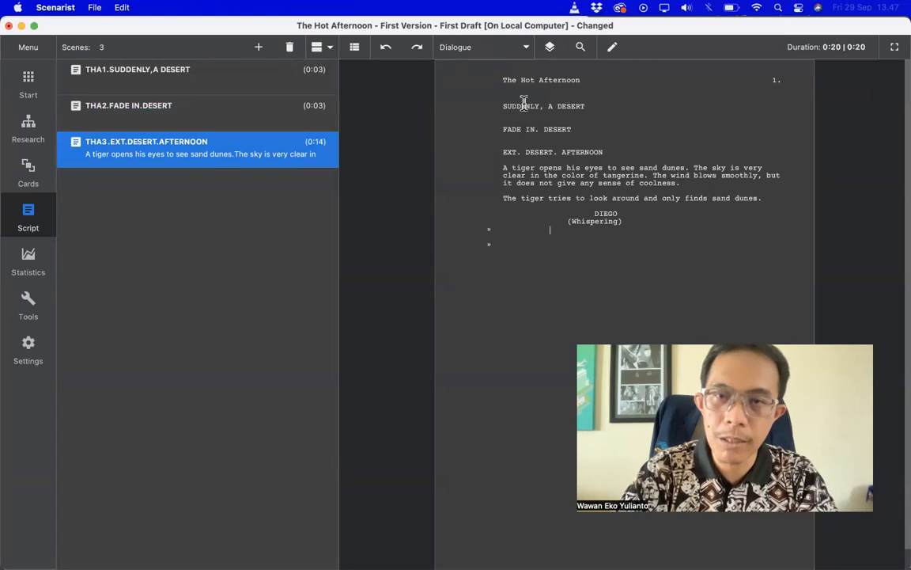
click(451, 51)
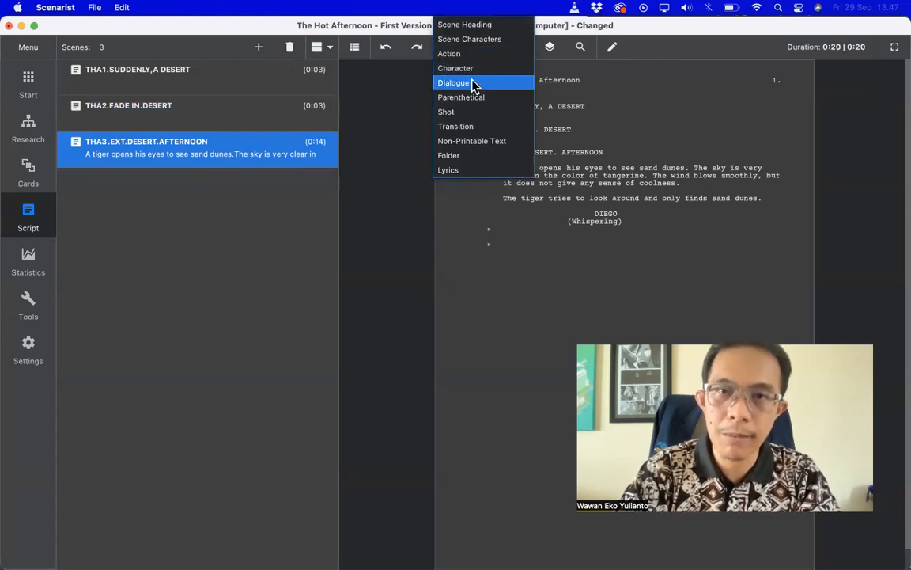
click(473, 82)
text(Where ar)
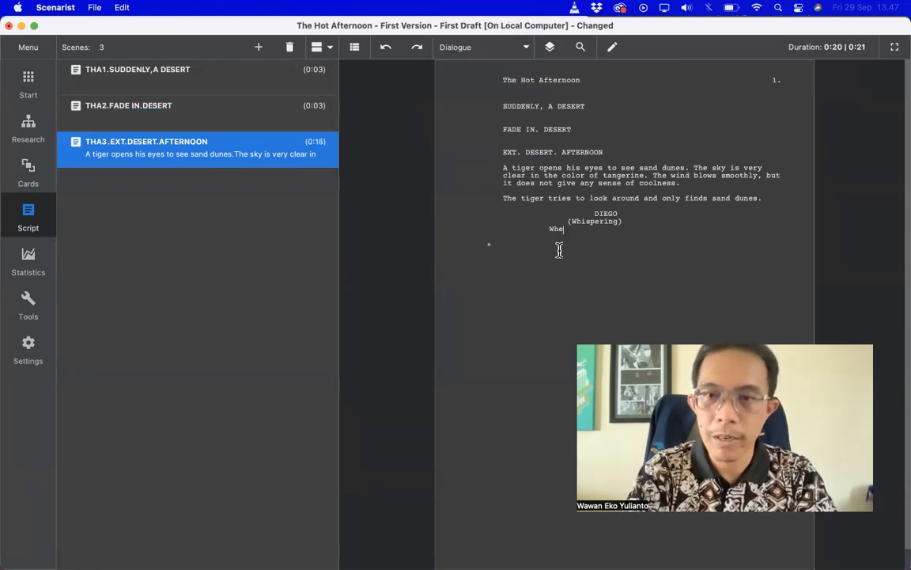
text(m I)
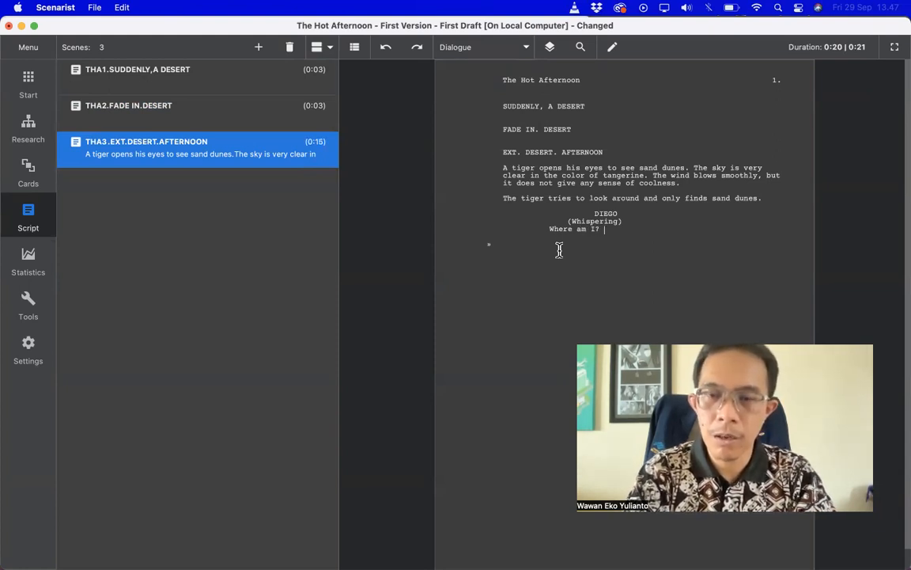
text(? Wh)
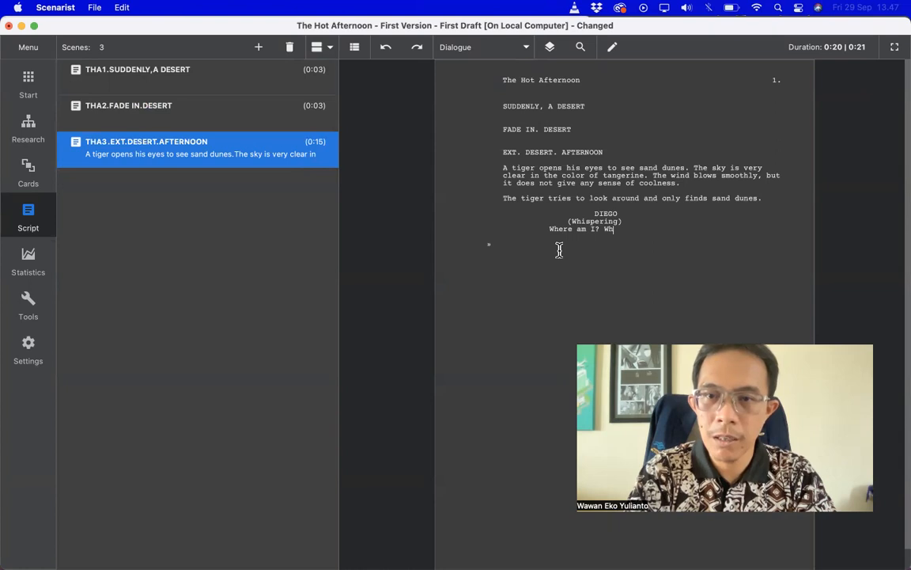
text(p ome?)
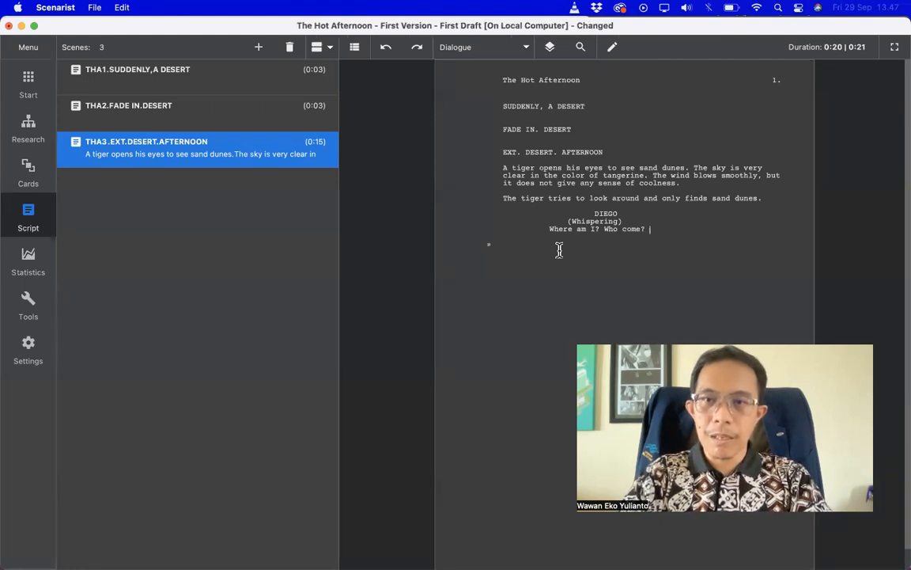
Below Diego's dialogue, write the action paragraph "Diego keeps looking around and starts to feel the warmth of the afternoon sand.".
key(Return)
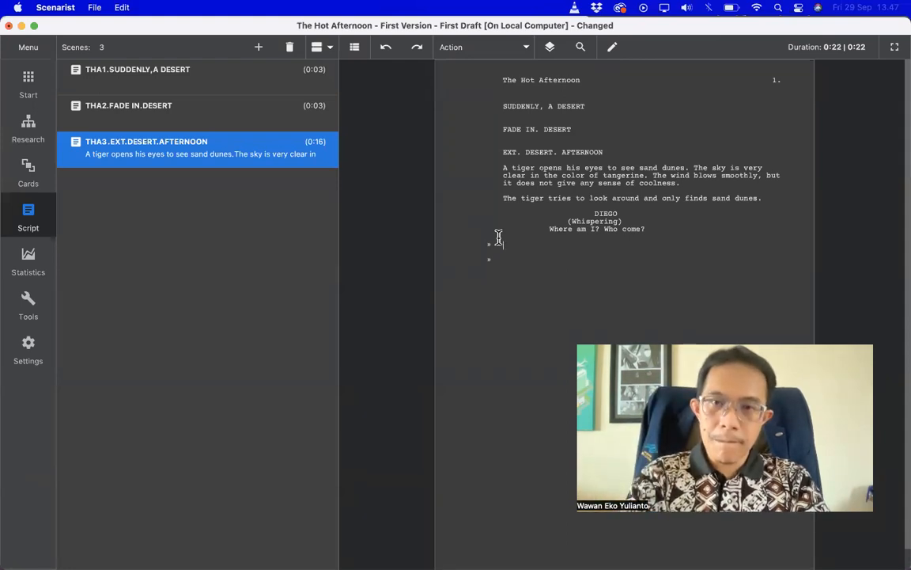
text(Diego keeps looking around and starts to f)
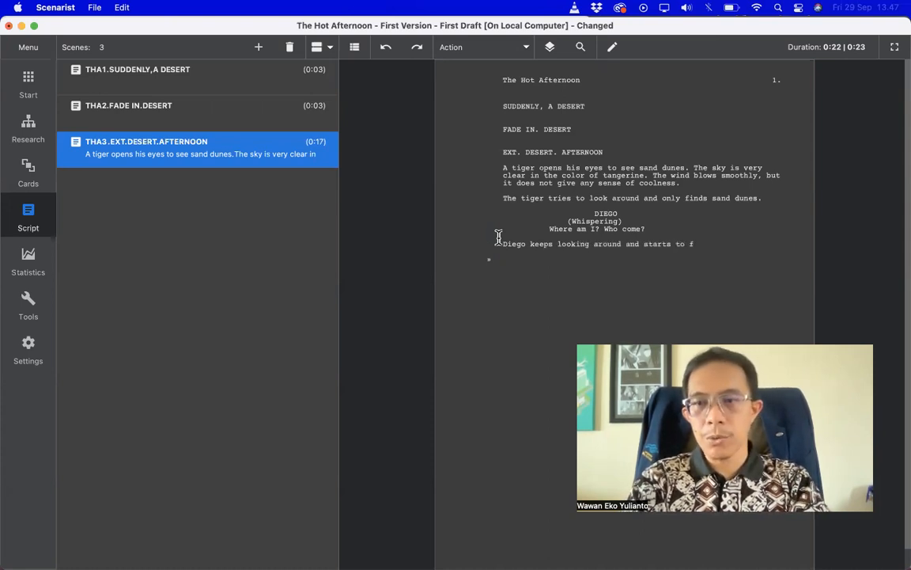
text(eel the w)
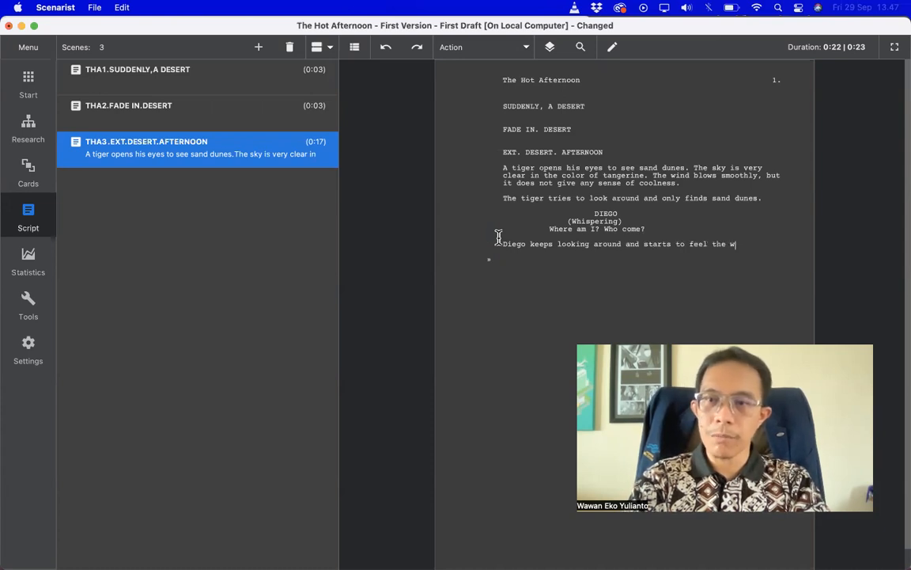
text(armth of th)
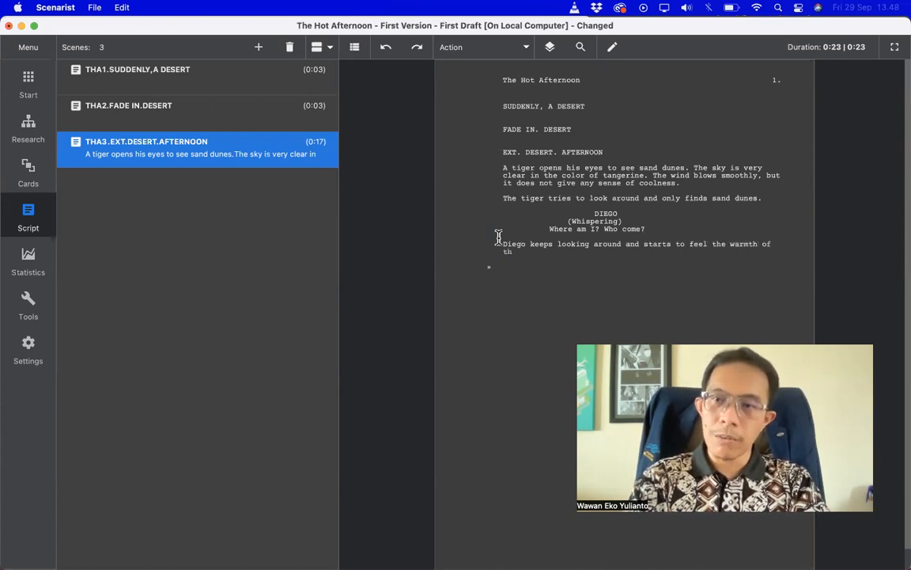
text(e afternoon)
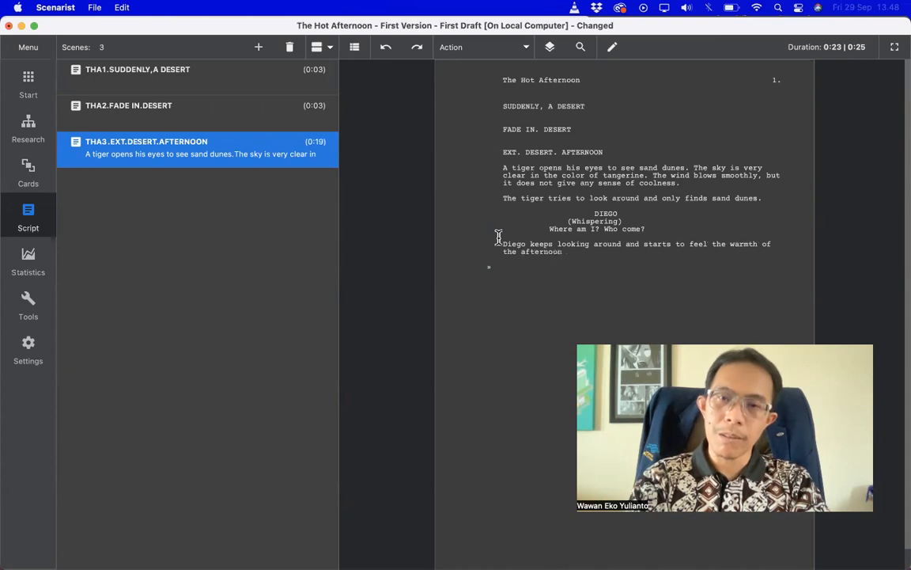
text( sand.)
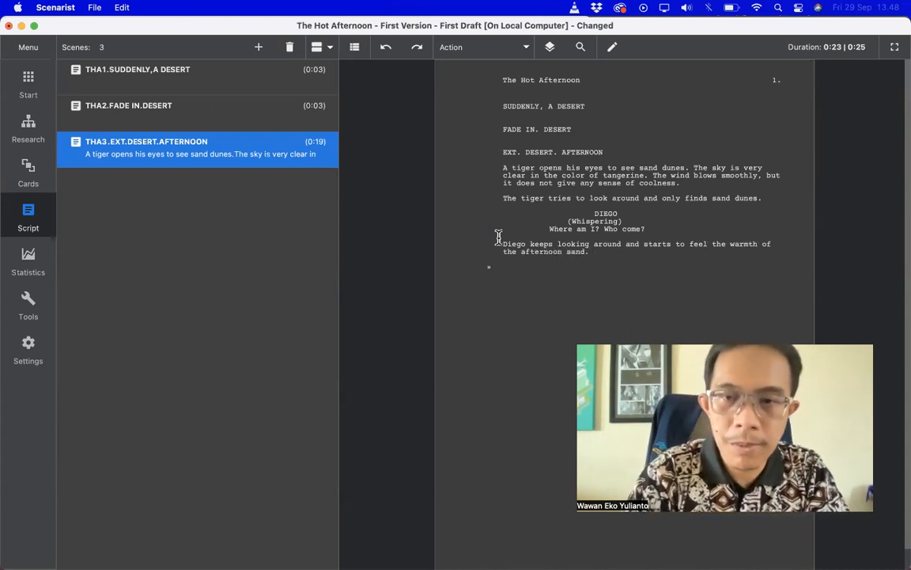
Add the transition "FADE OUT:" on a new line below the action paragraph about the warmth of the afternoon sand.
key(Return)
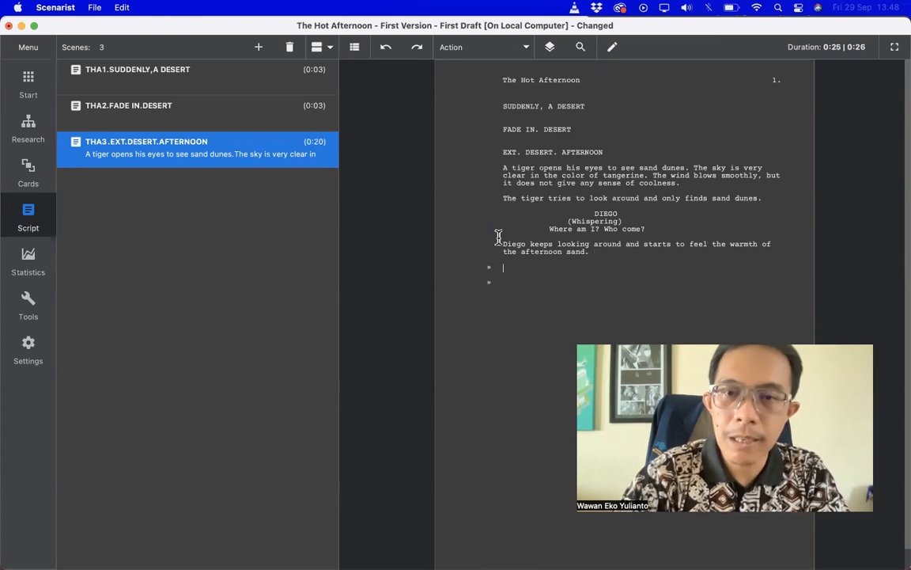
click(483, 48)
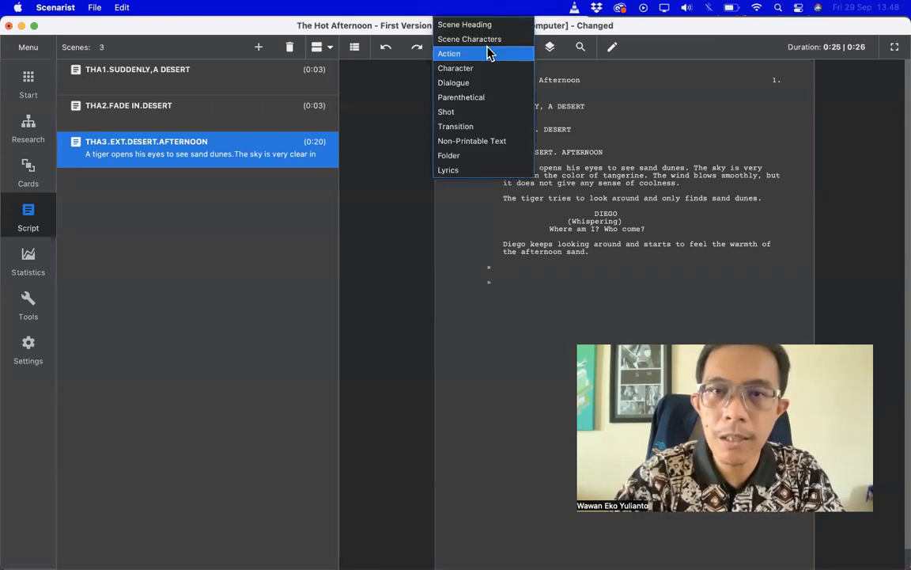
click(479, 127)
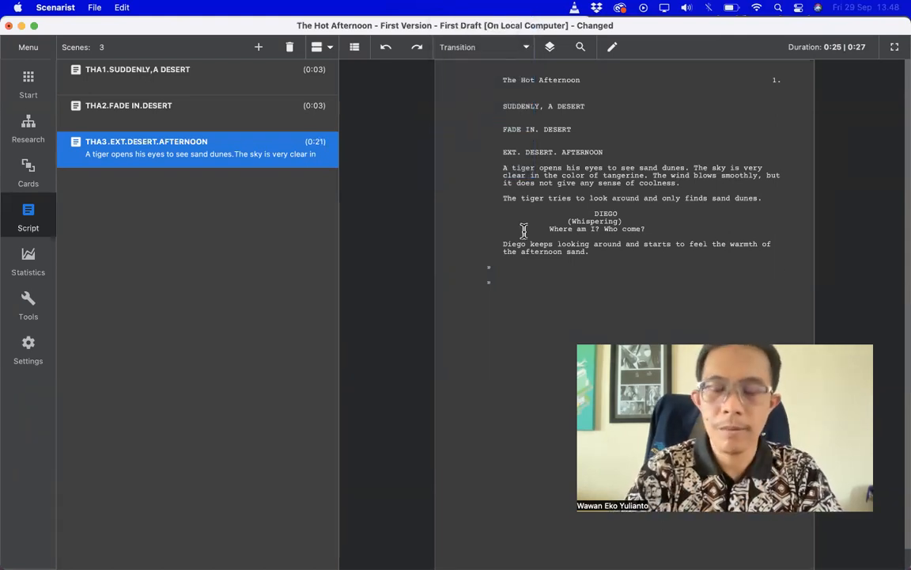
text(FADE OUT)
key(Return)
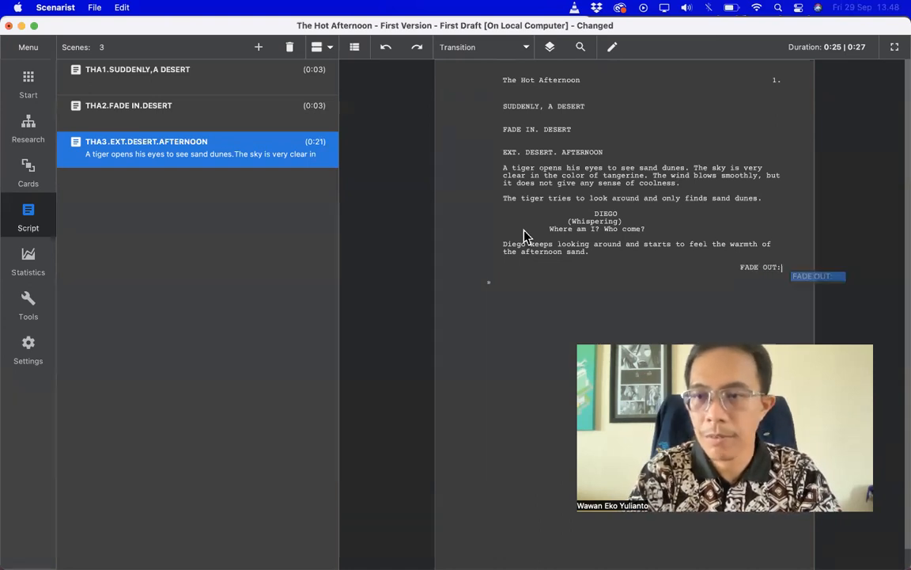
key(BackSpace)
key(BackSpace)
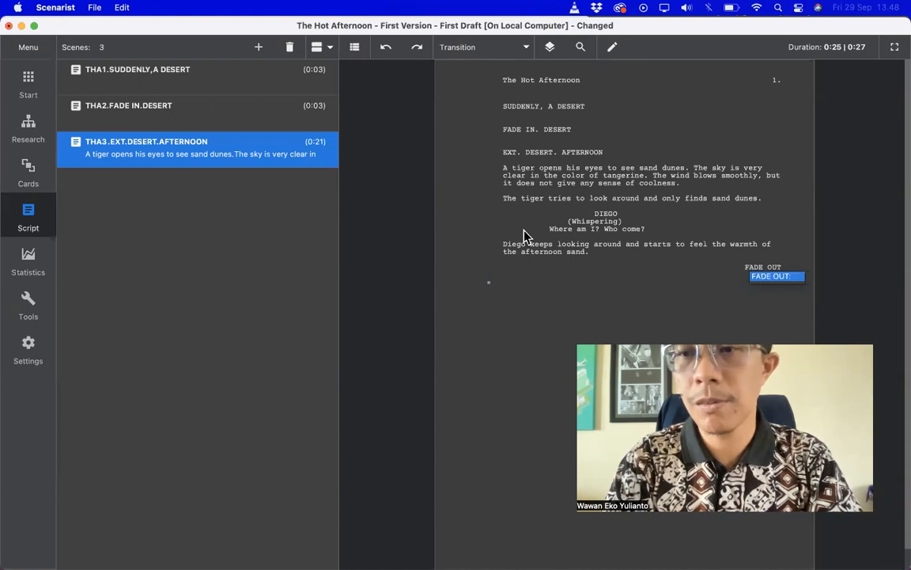
key(Return)
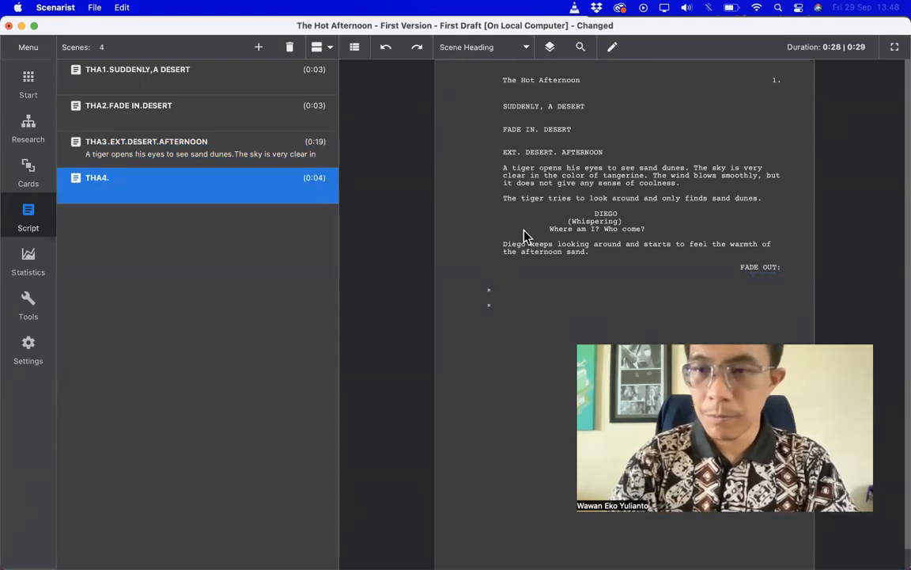
Convert the scene heading "FADE IN. DESERT" to a transition and replace its text with "FADE IN:".
click(515, 133)
double_click(514, 131)
double_click(529, 131)
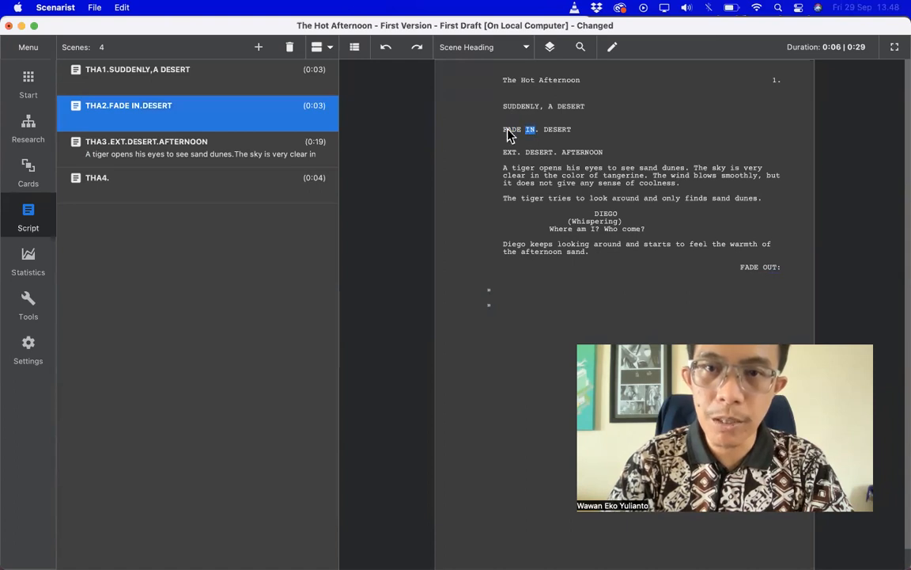
drag(505, 132, 582, 133)
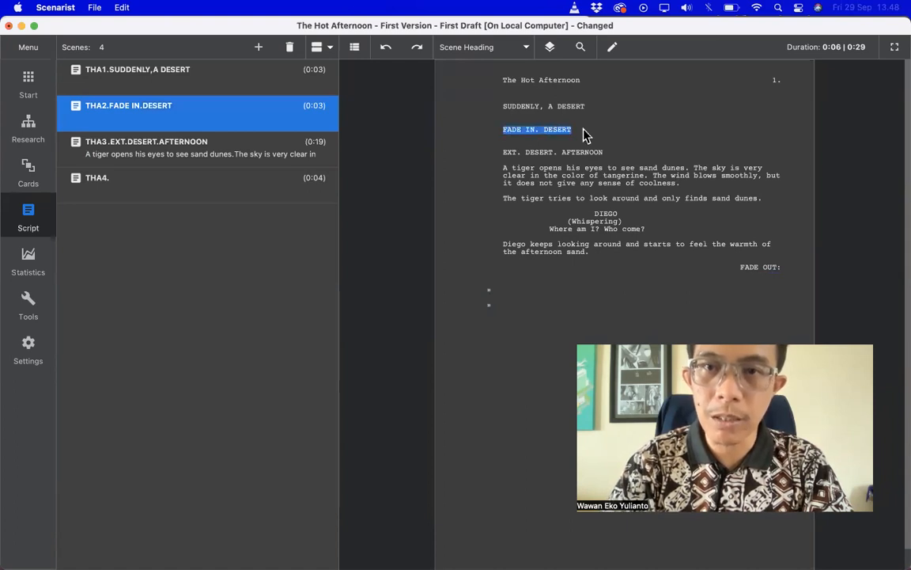
click(500, 49)
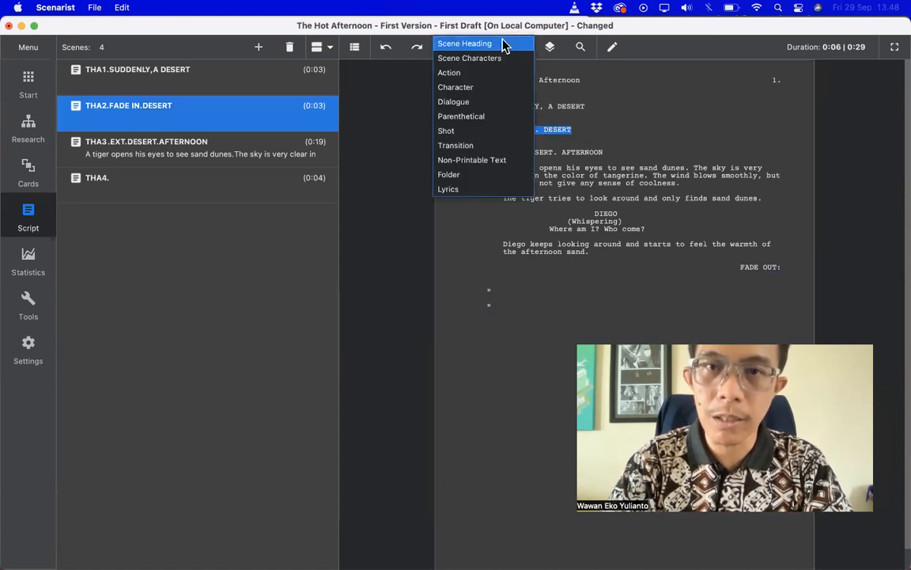
click(482, 145)
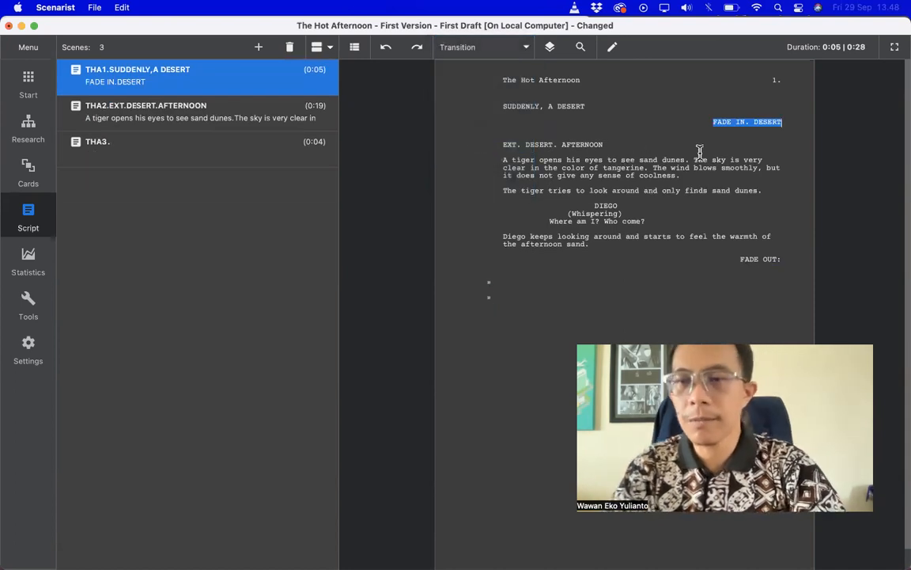
text(FADE)
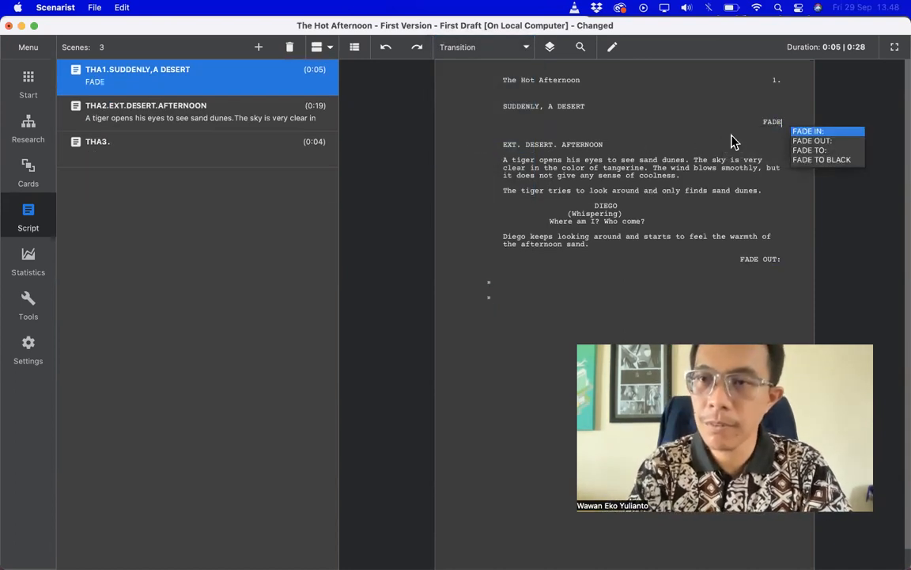
key(Return)
key(Return)
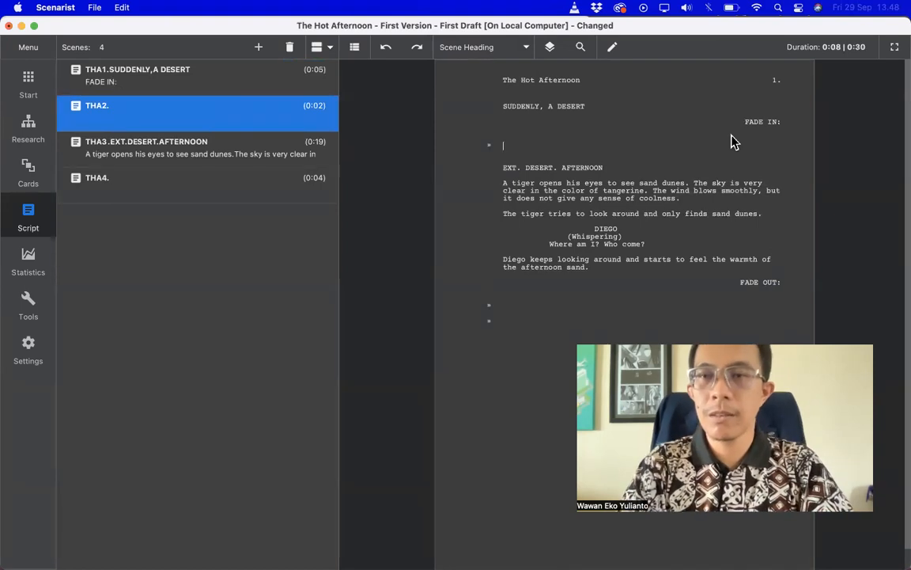
key(BackSpace)
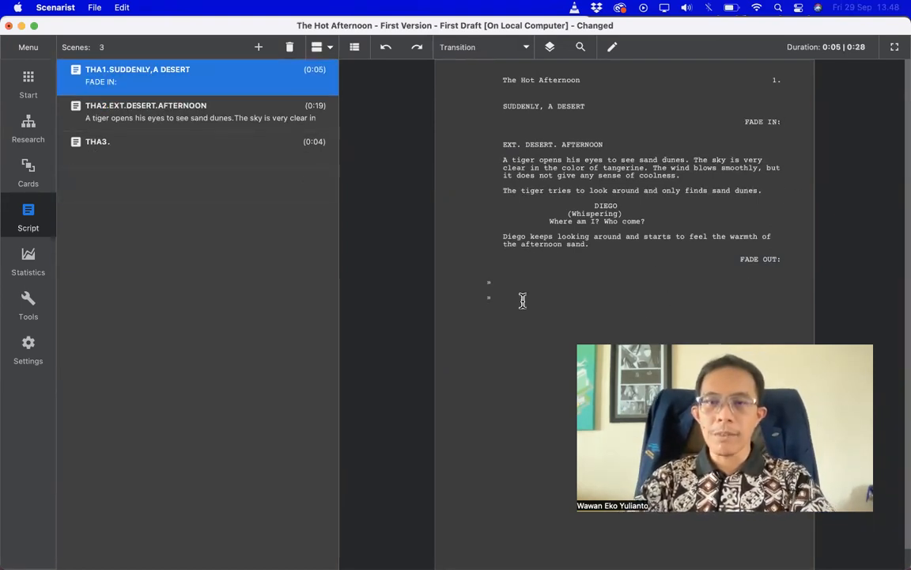
Delete the empty lines below the "FADE OUT:" transition and save the project.
click(522, 300)
key(BackSpace)
key(BackSpace)
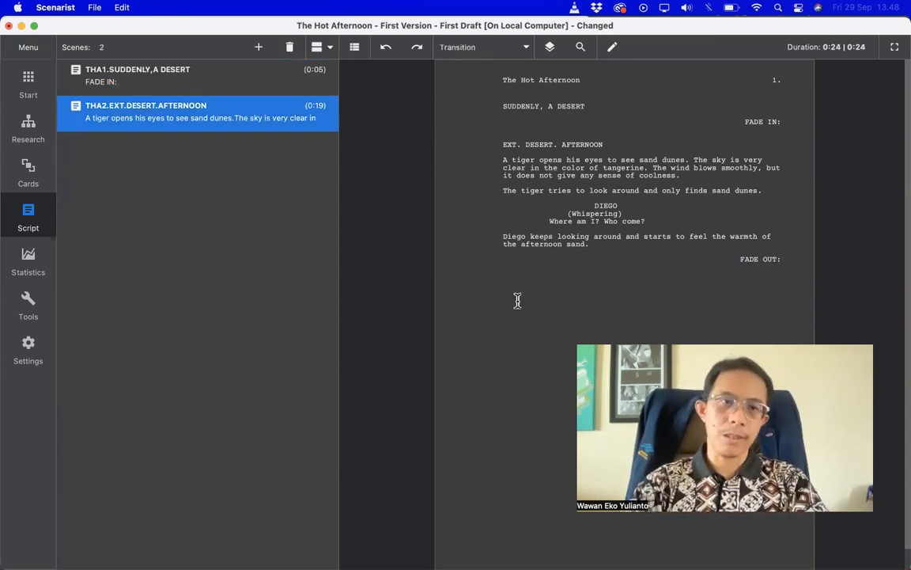
key(super+s)
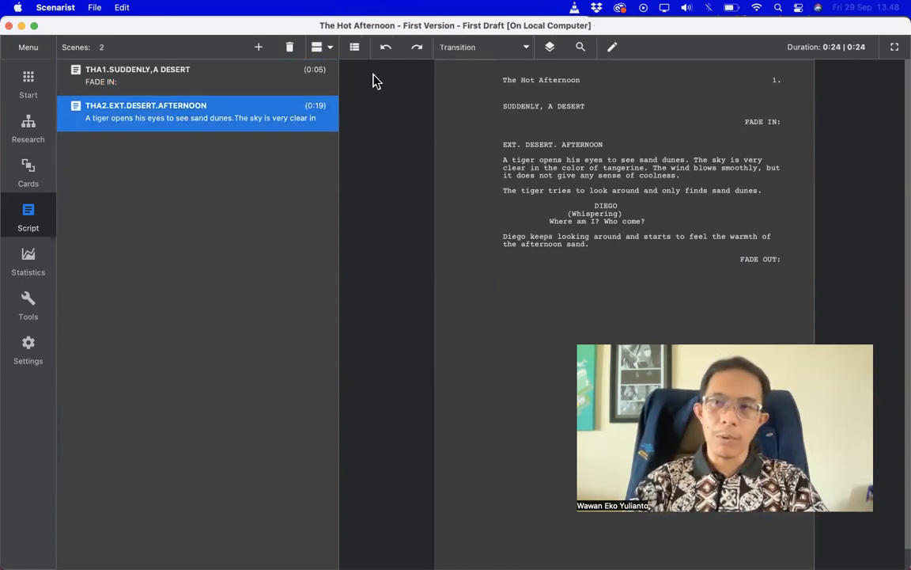
click(94, 7)
click(108, 58)
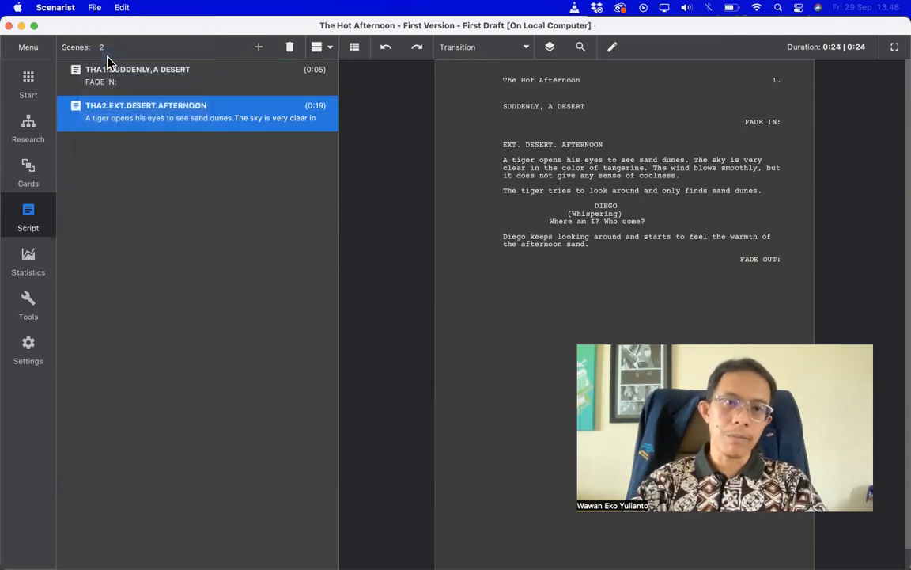